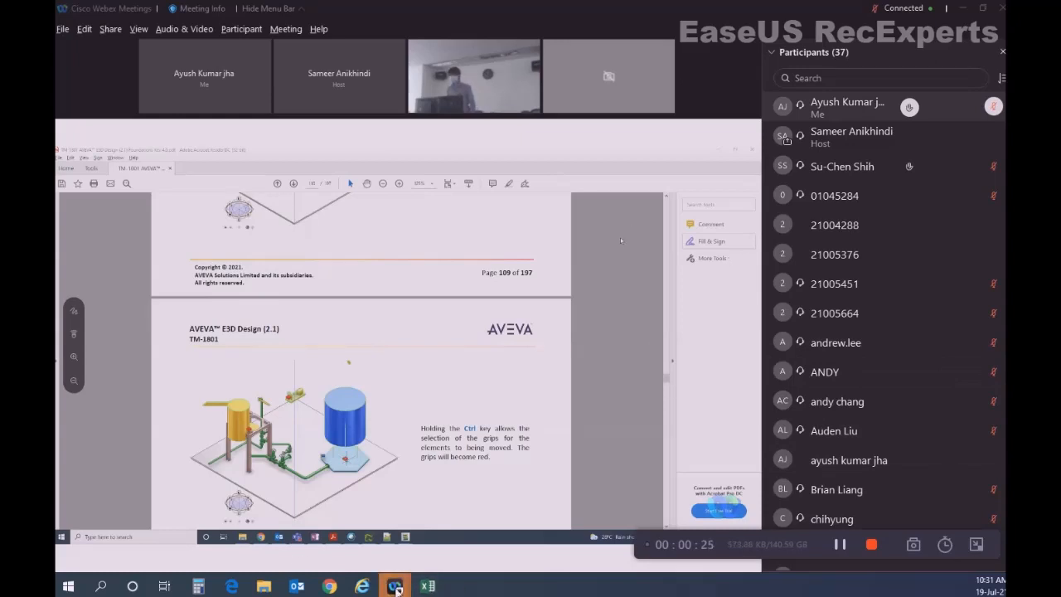
mouse_move(394, 586)
left_click(420, 535)
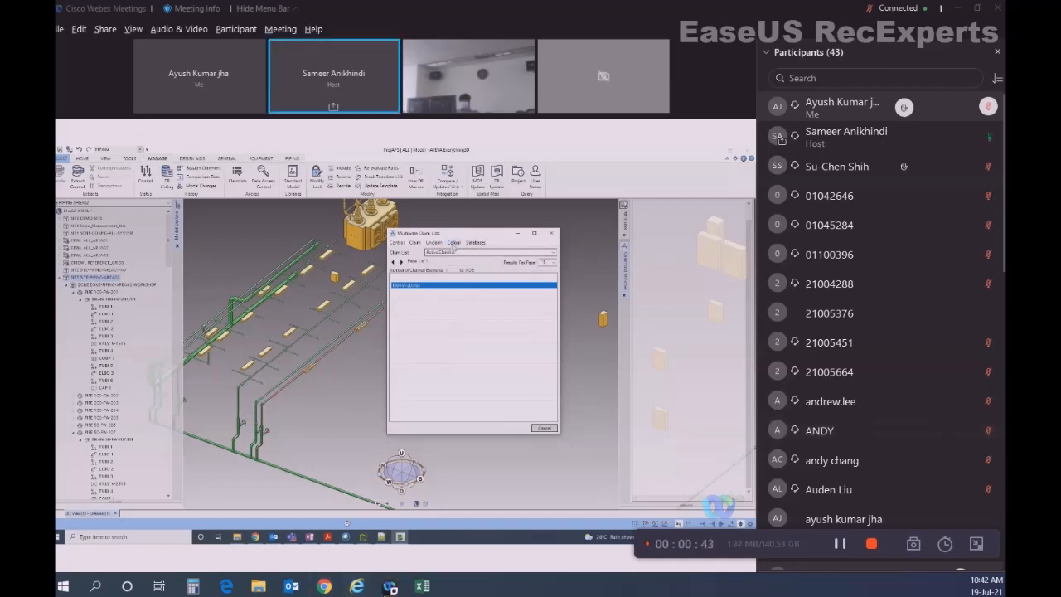
mouse_move(390, 589)
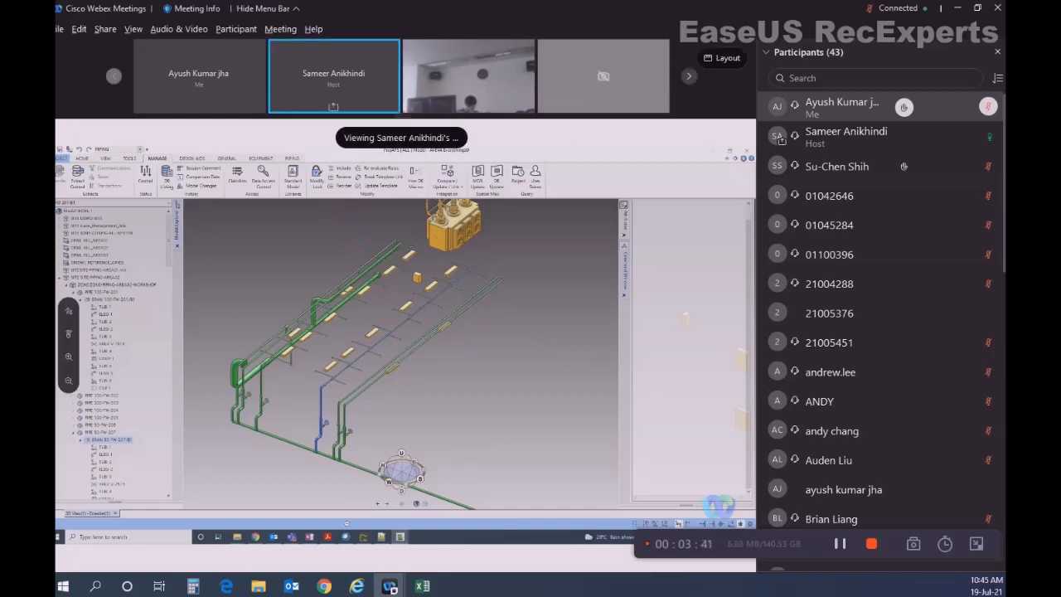
left_click(325, 586)
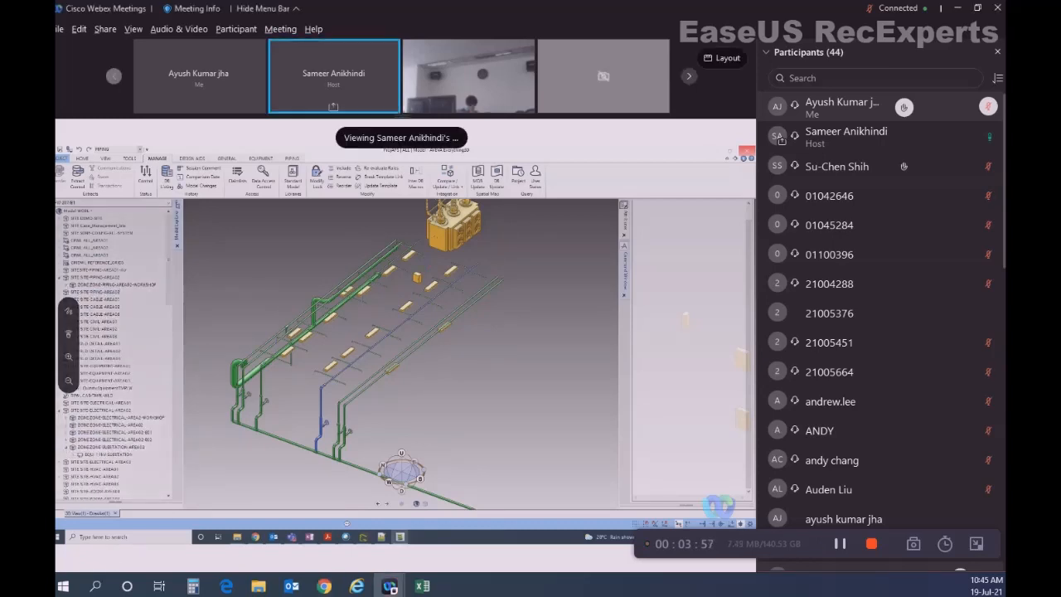
left_click(324, 586)
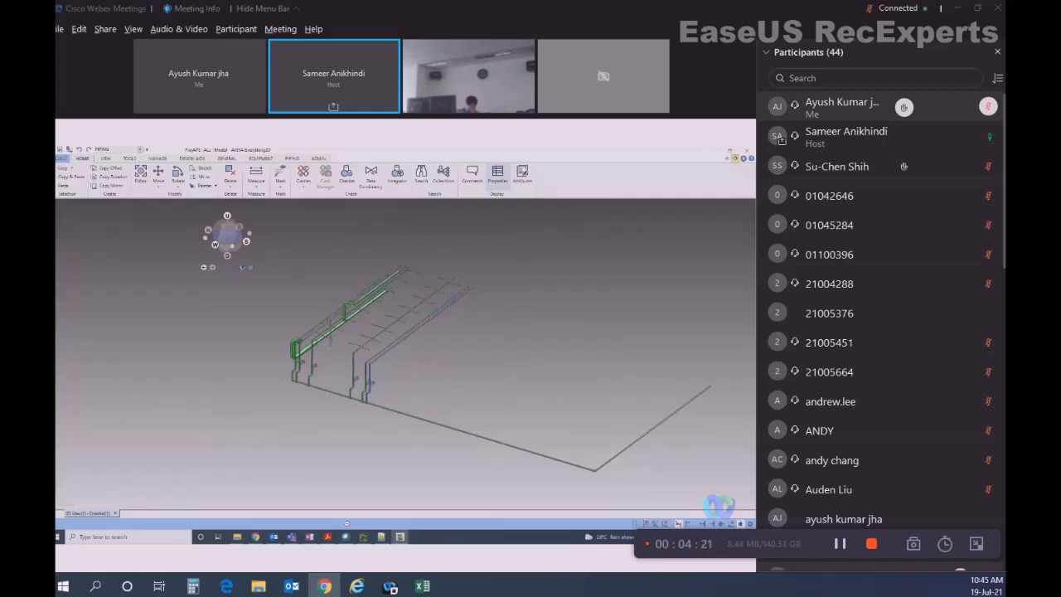
- Close the meeting's participants list to enlarge the shared model view
left_click(766, 51)
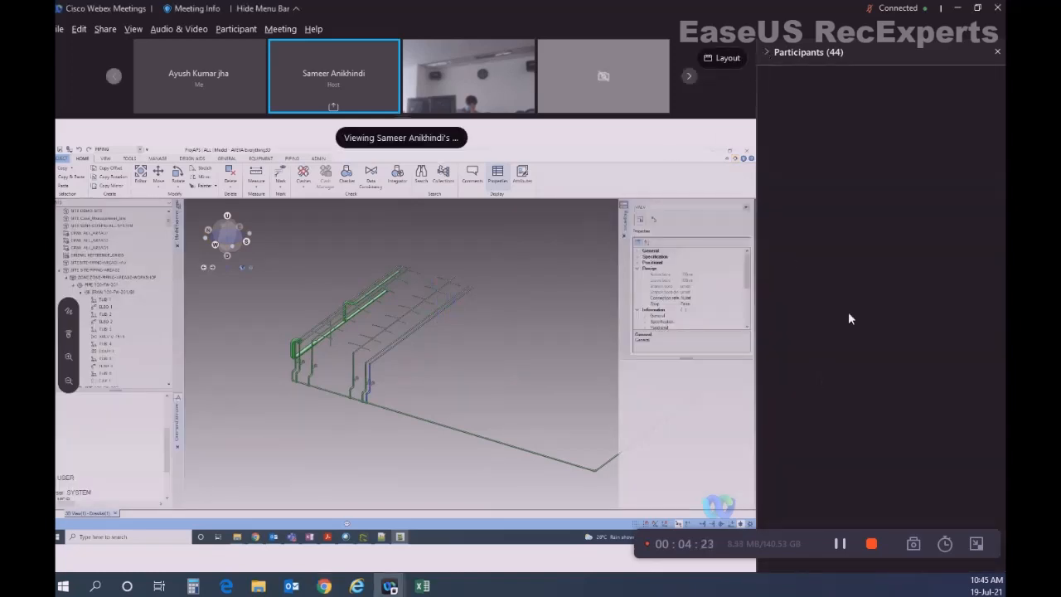
left_click(767, 51)
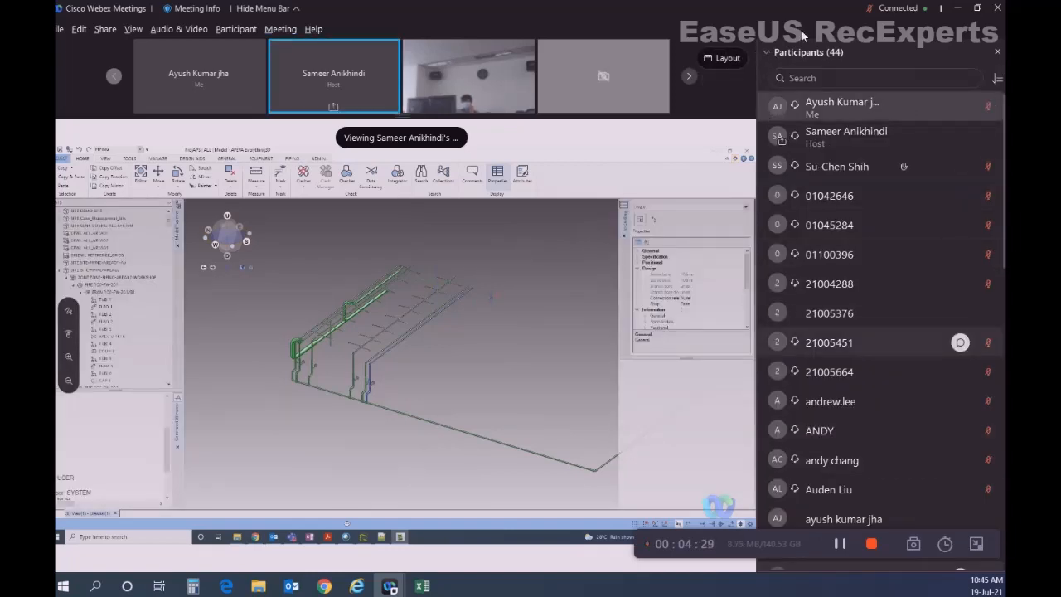
left_click(997, 52)
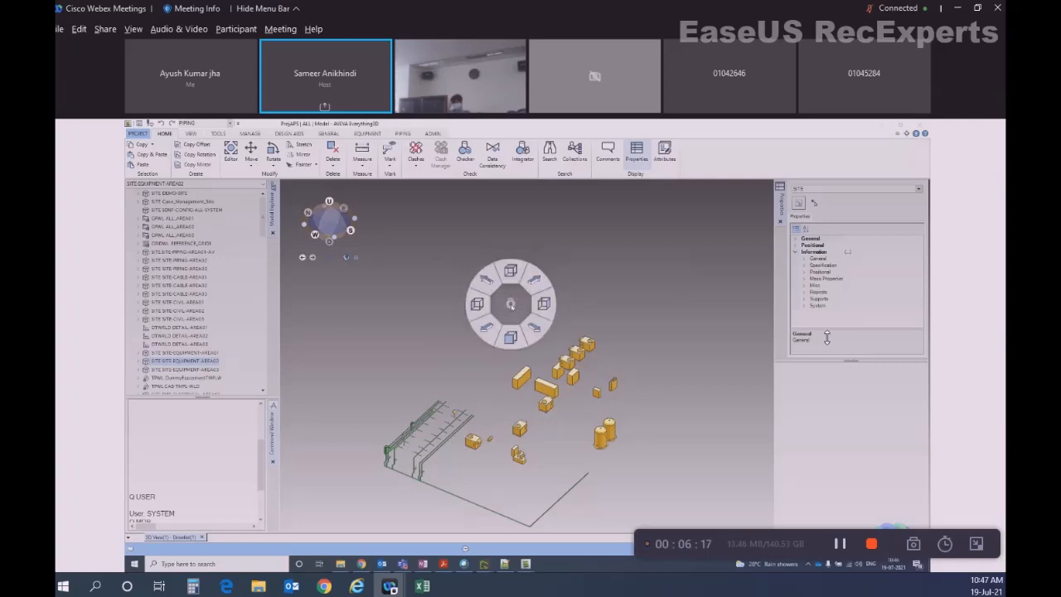
- Use Centre View in empty space to bring the AREA02 equipment group into closer view
left_click(512, 304)
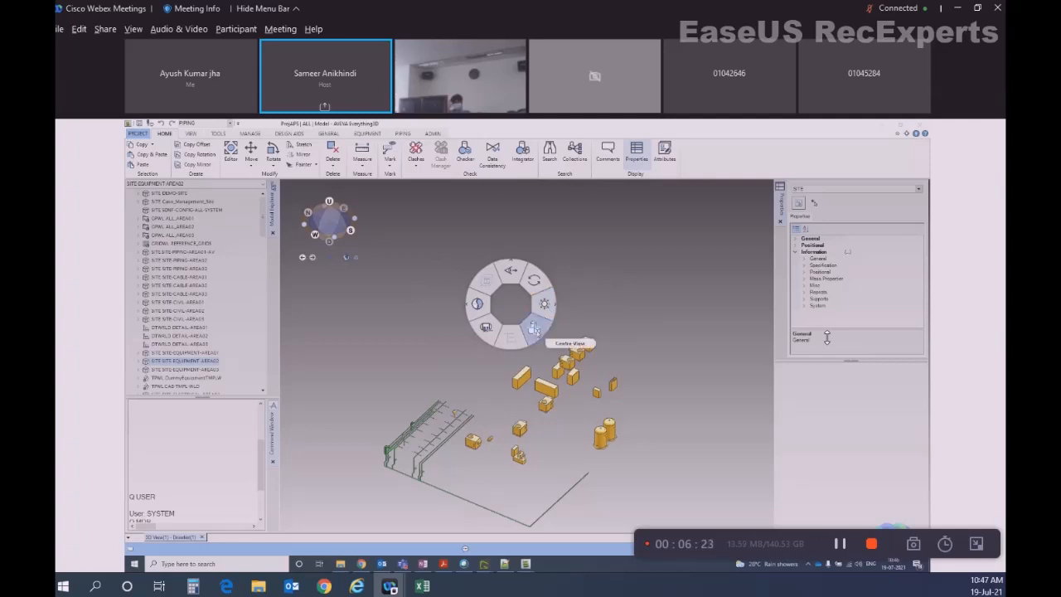
left_click(535, 330)
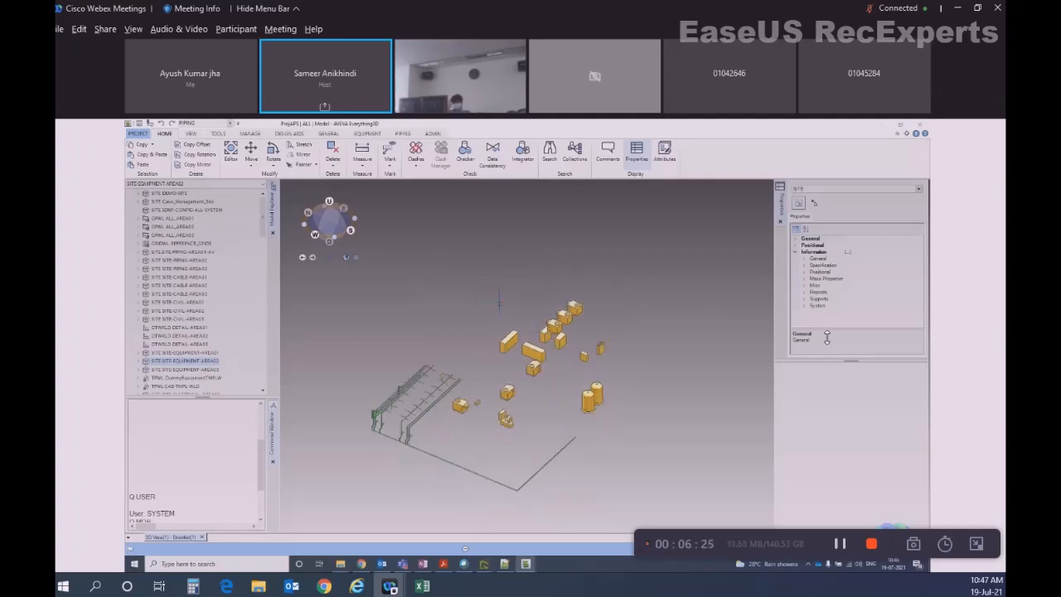
scroll(499, 300, "up", 3)
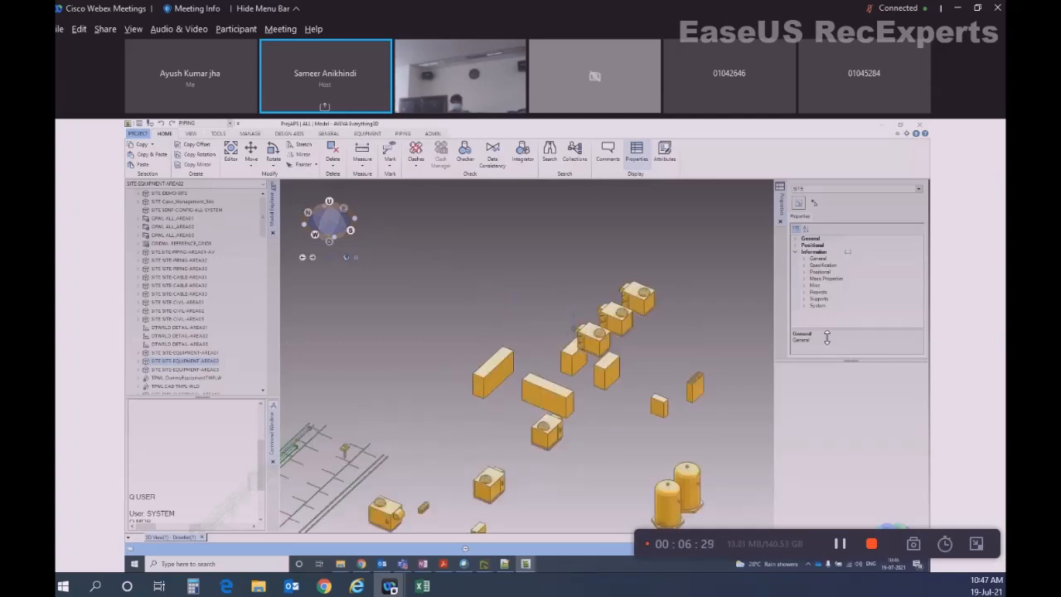
right_click(595, 285)
left_click(619, 310)
middle_click_drag(612, 370, 606, 322)
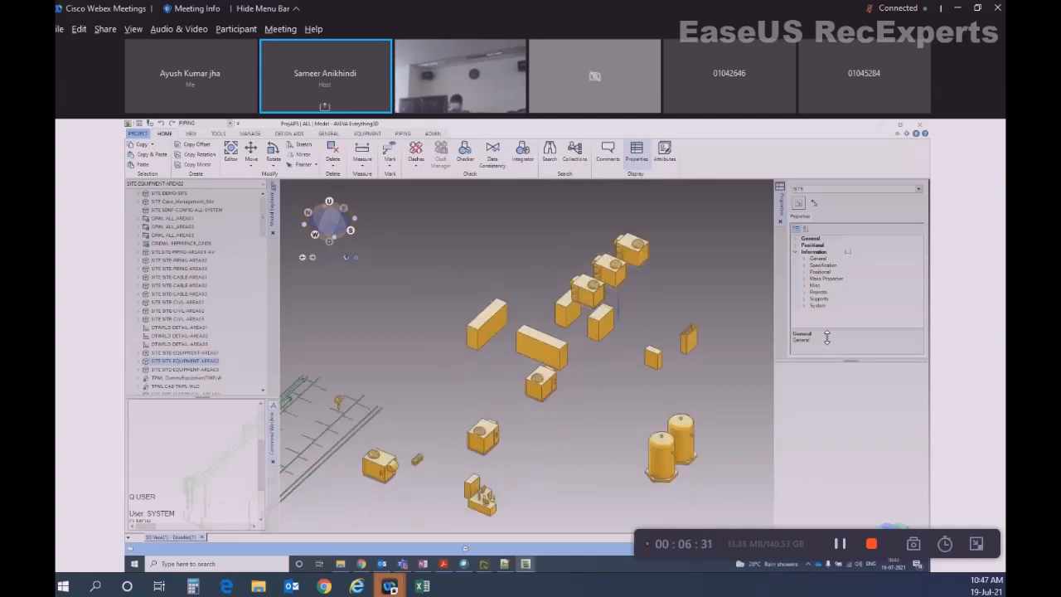
- Centre the 3D view on the workshop air handling unit beside the pipe rack and on the office desk equipment
left_click(379, 464)
right_click(382, 464)
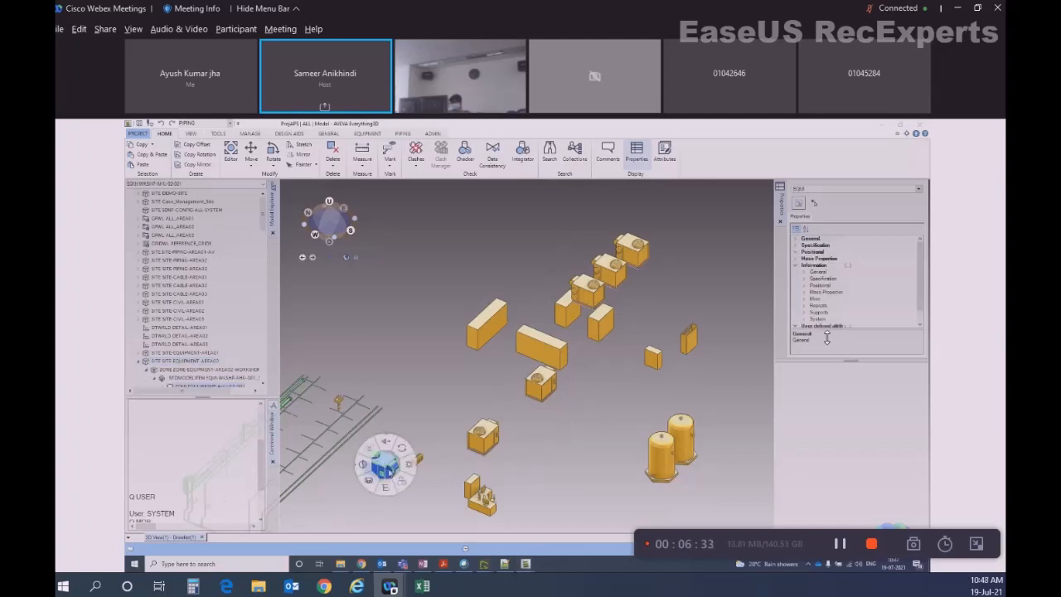
left_click(408, 488)
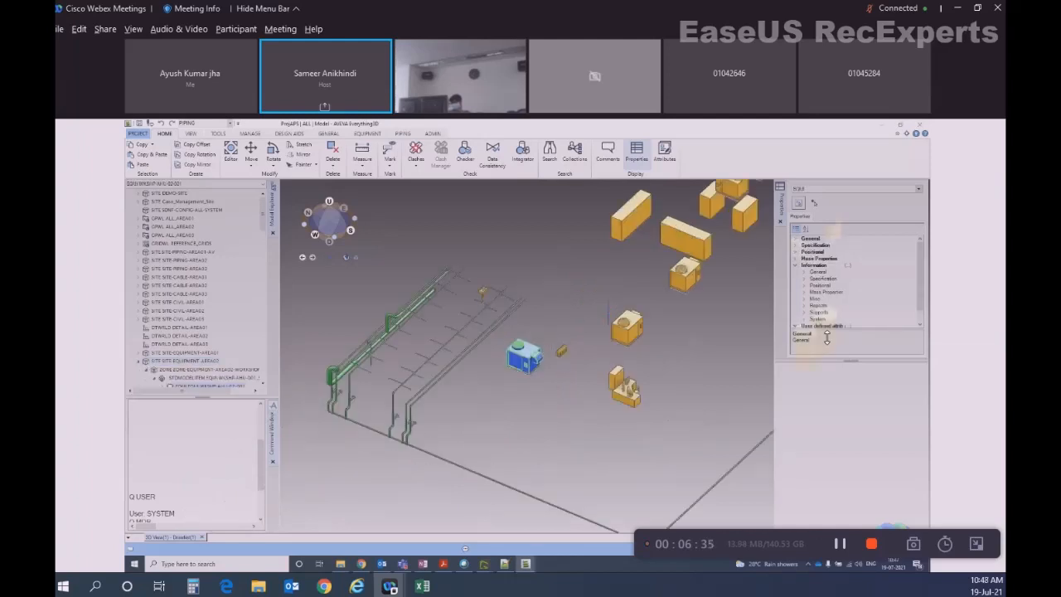
left_click(625, 386)
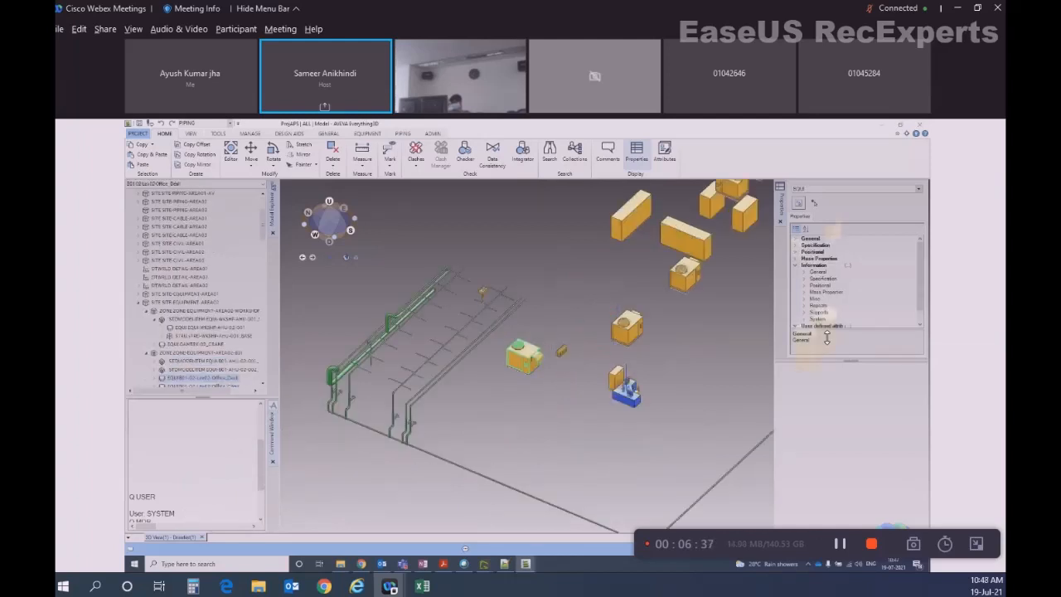
right_click(627, 383)
left_click(652, 406)
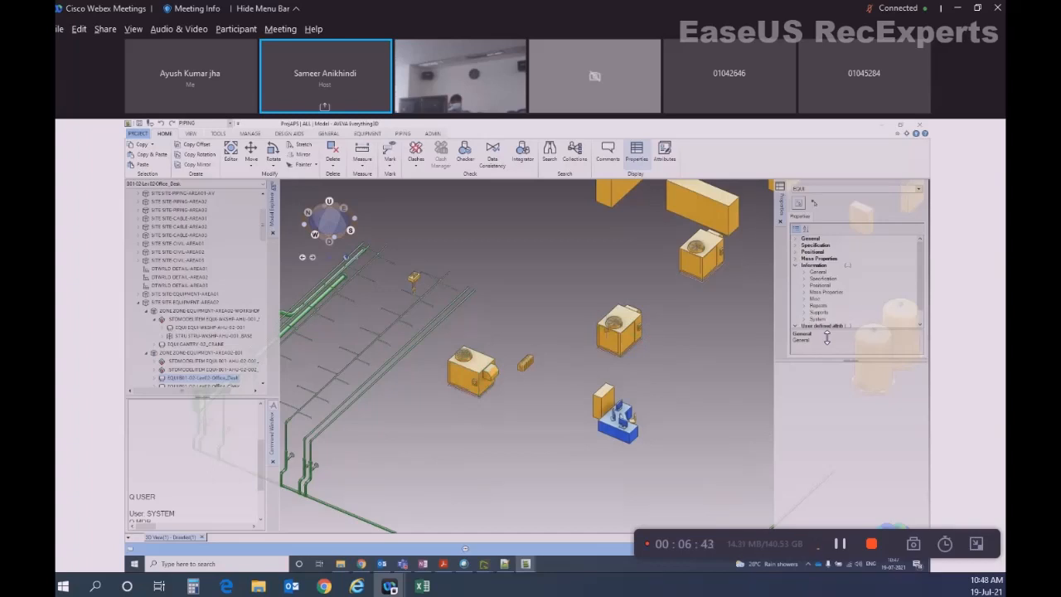
- Select the B01 air handling unit behind the office desk and use Navigation to go to its negatives
left_click(615, 334)
right_click(614, 338)
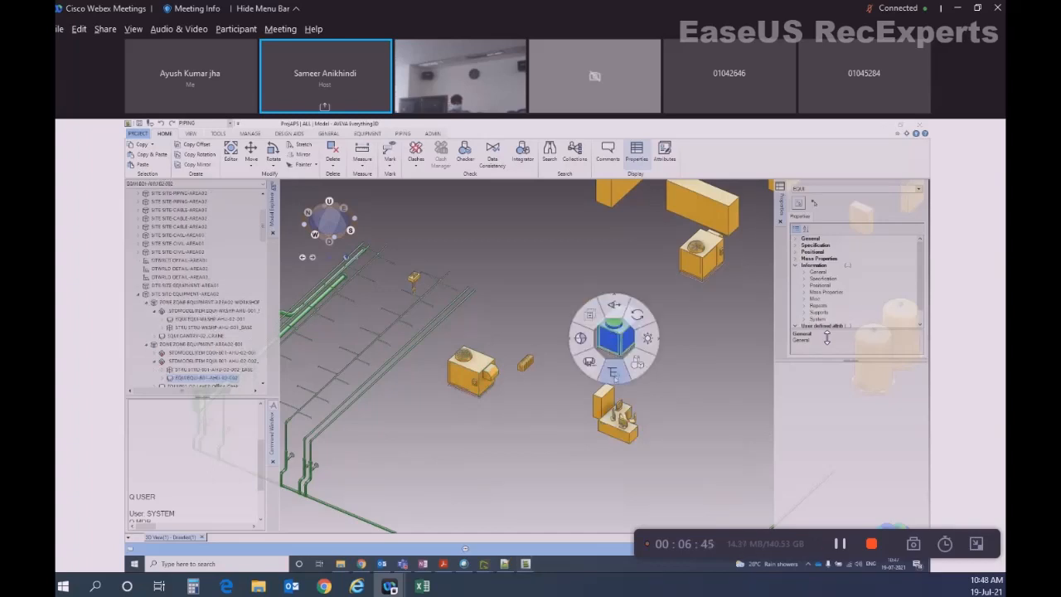
left_click(614, 373)
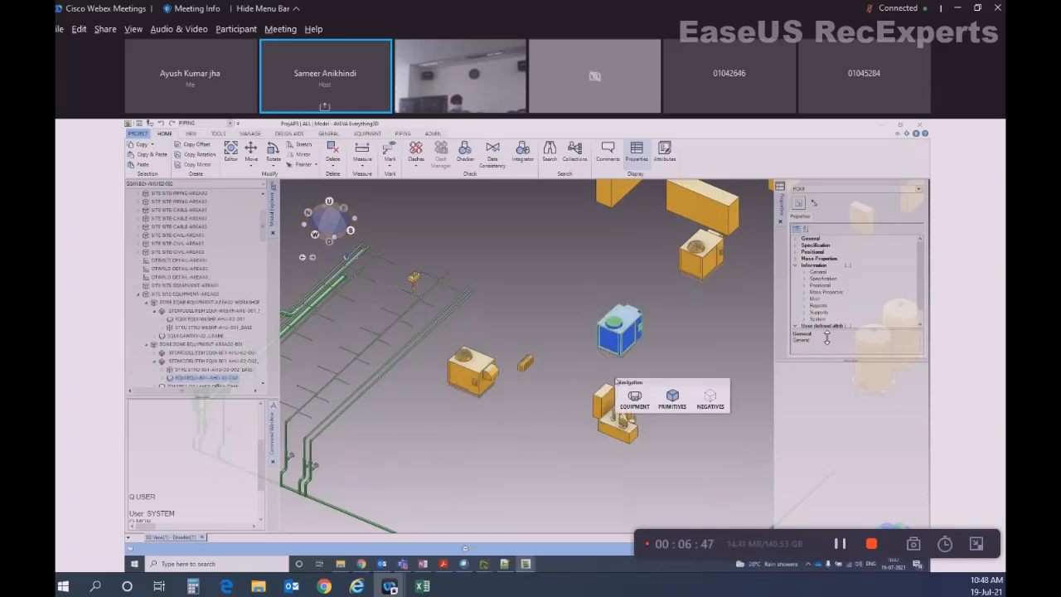
left_click(711, 398)
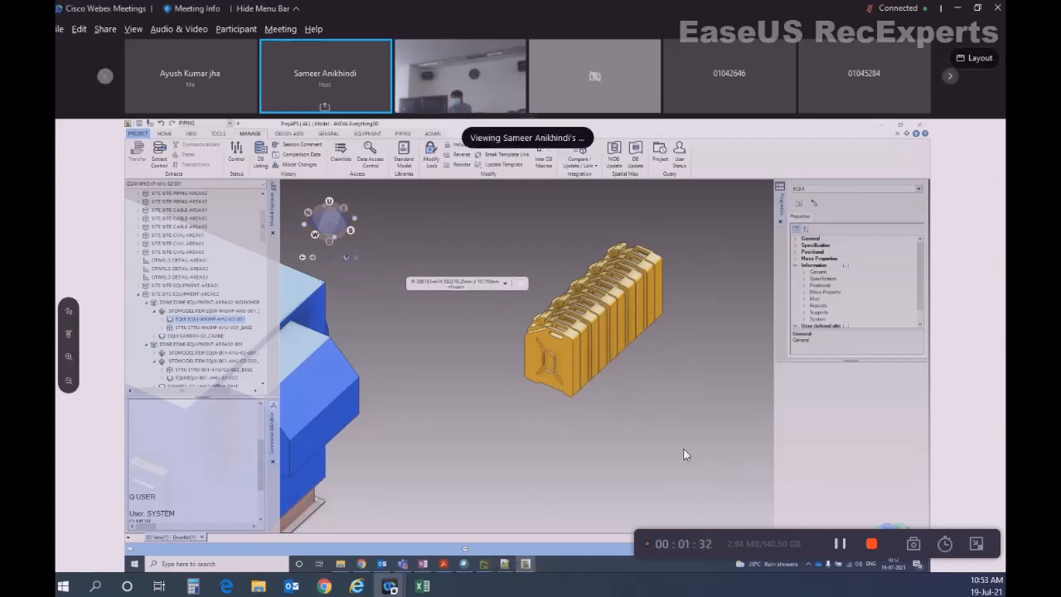
- Magnify the shared screen and fit it back to the viewer
left_click(69, 356)
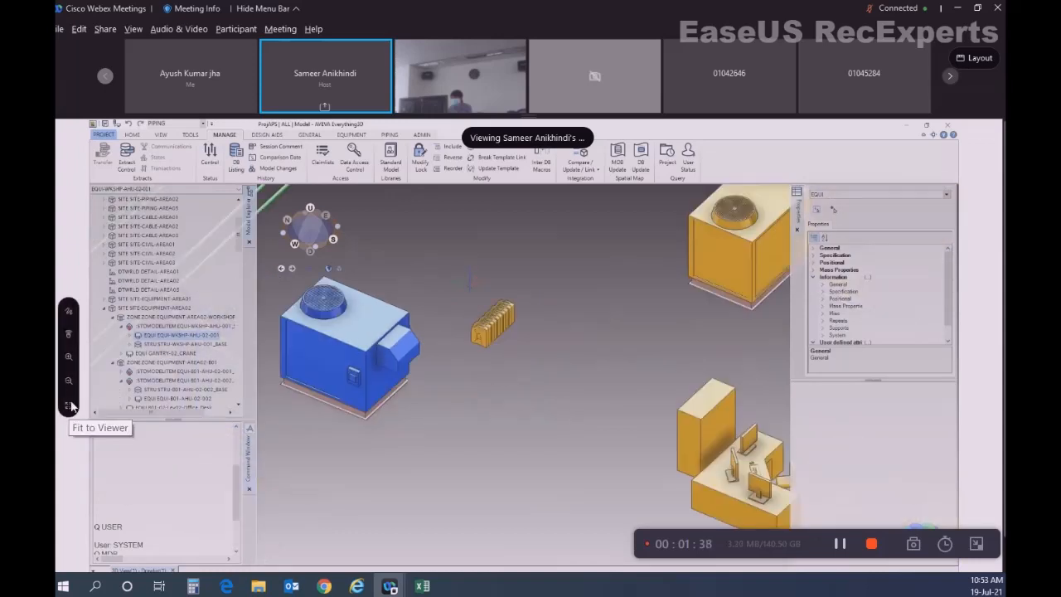
left_click(69, 407)
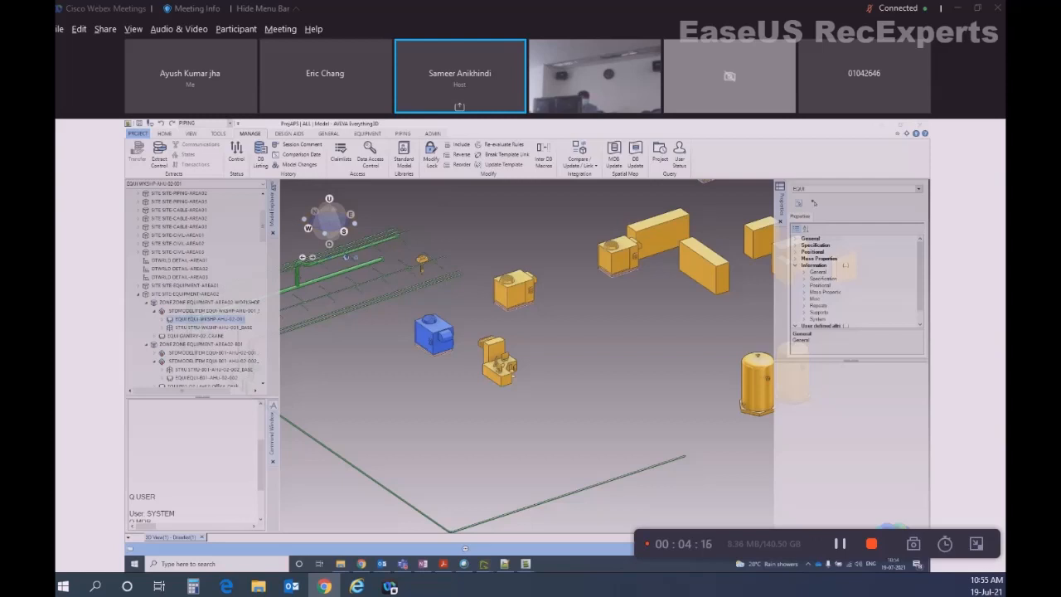
key("s")
left_click_drag(515, 255, 436, 229)
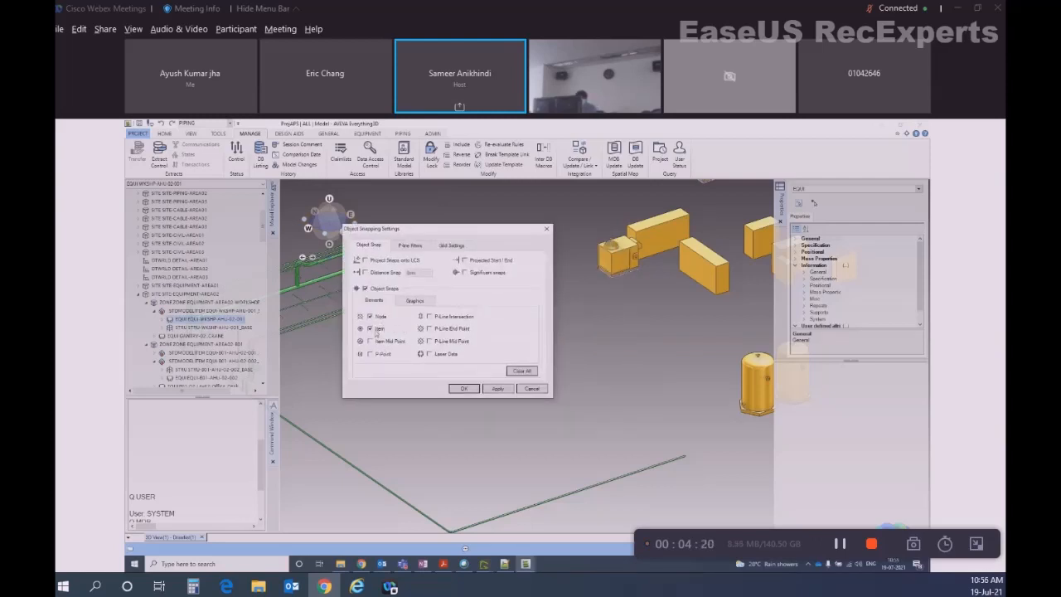
left_click(531, 389)
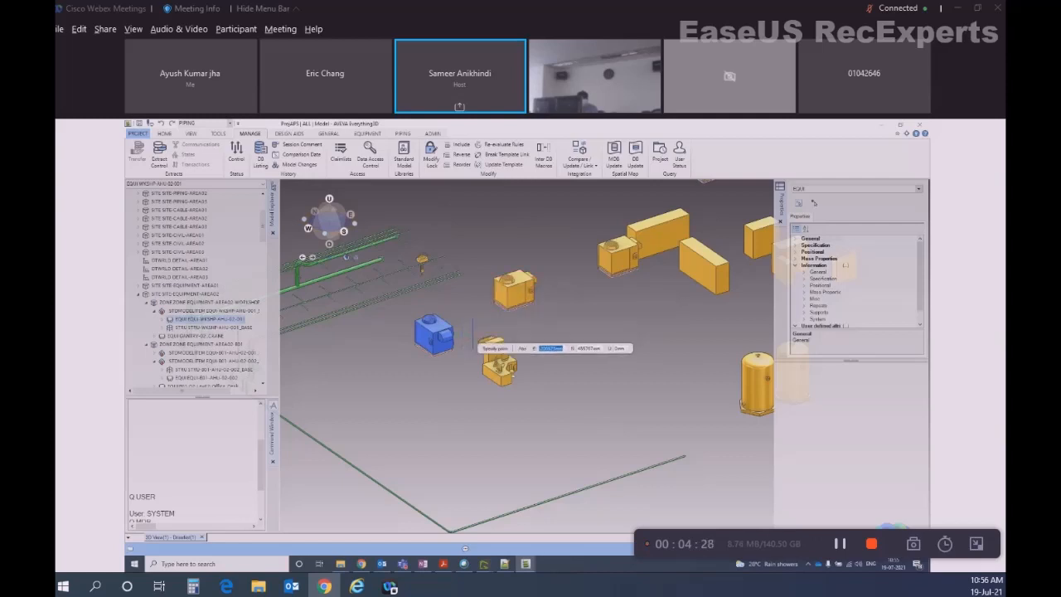
- Enable the Item Mid Point and P-Point element snaps in the Object Snapping Settings
scroll(494, 355, "up", 3)
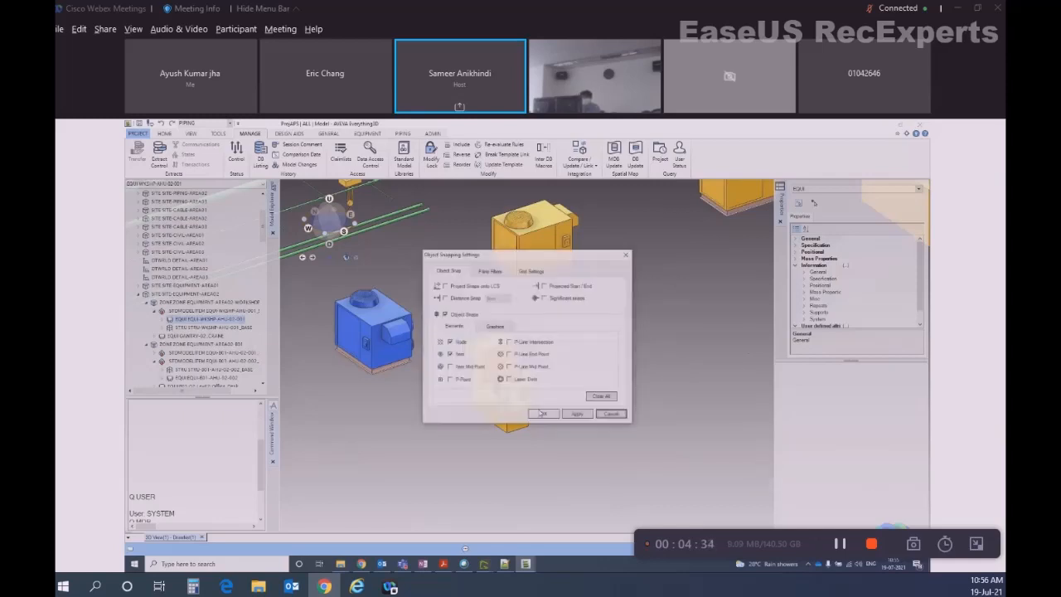
left_click_drag(445, 254, 413, 222)
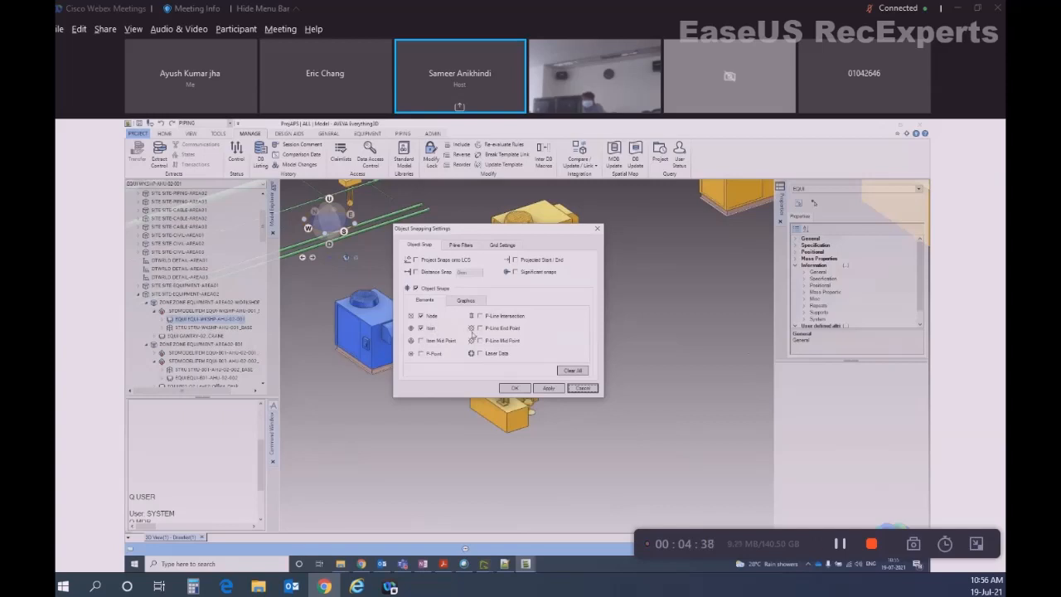
left_click(441, 340)
left_click(434, 355)
left_click(515, 388)
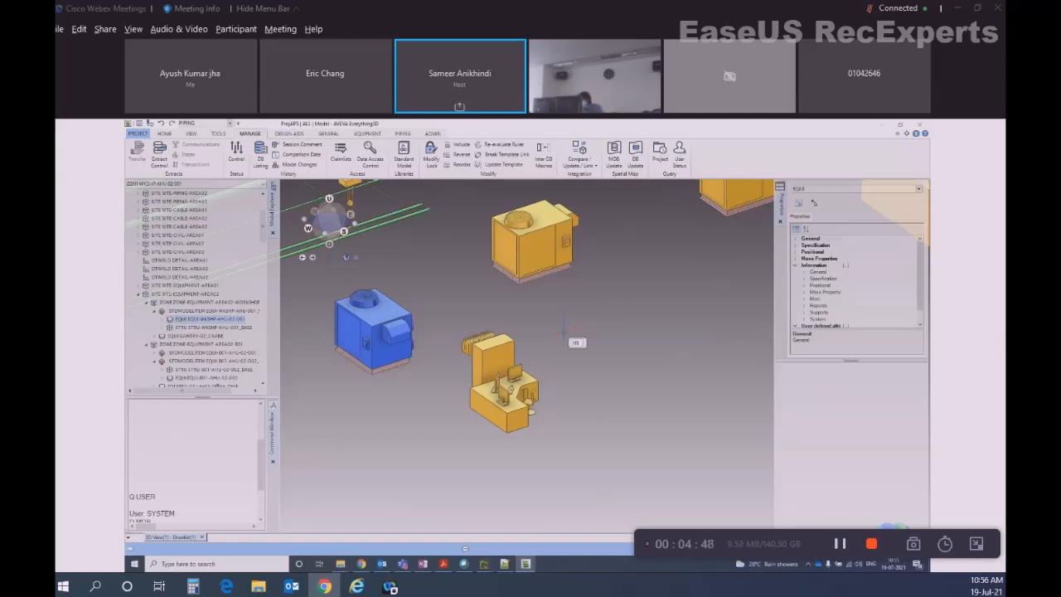
- Test point snapping on the tall cabinet behind the office desk, picking the P-point on its upper face
key("Return")
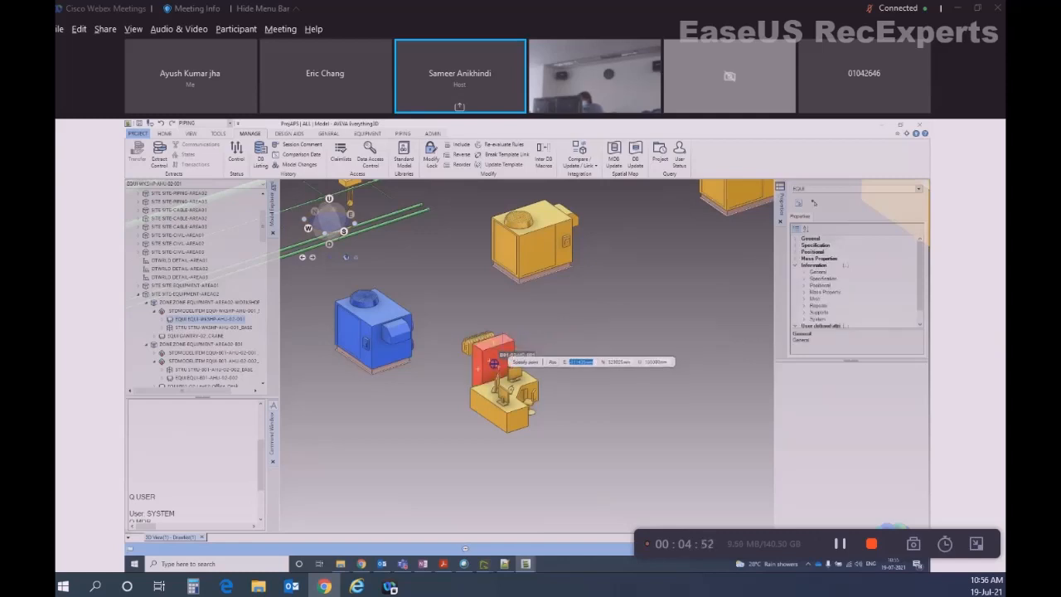
scroll(494, 363, "up", 5)
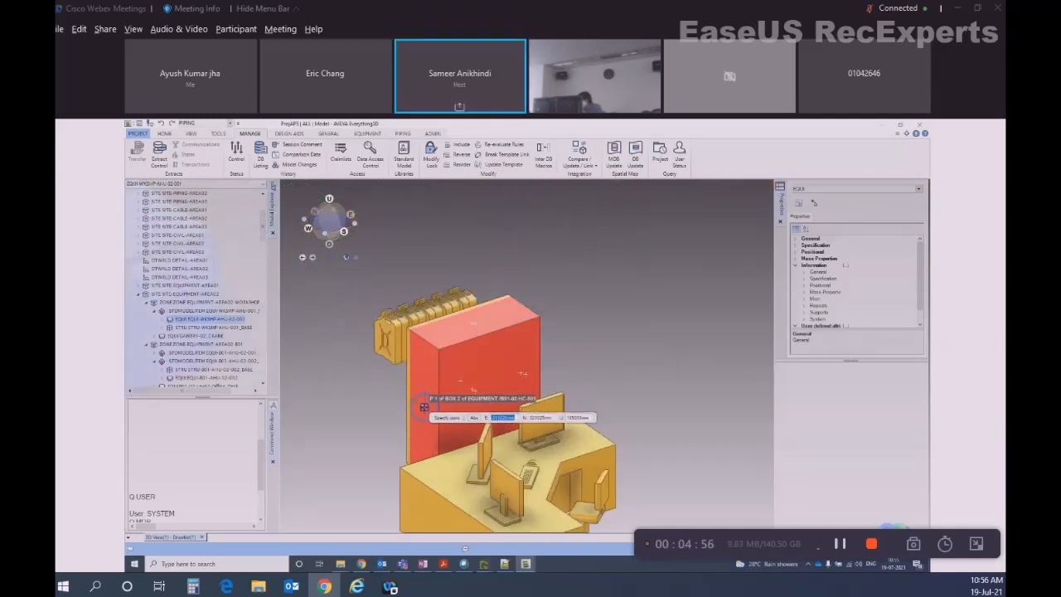
scroll(423, 407, "up", 4)
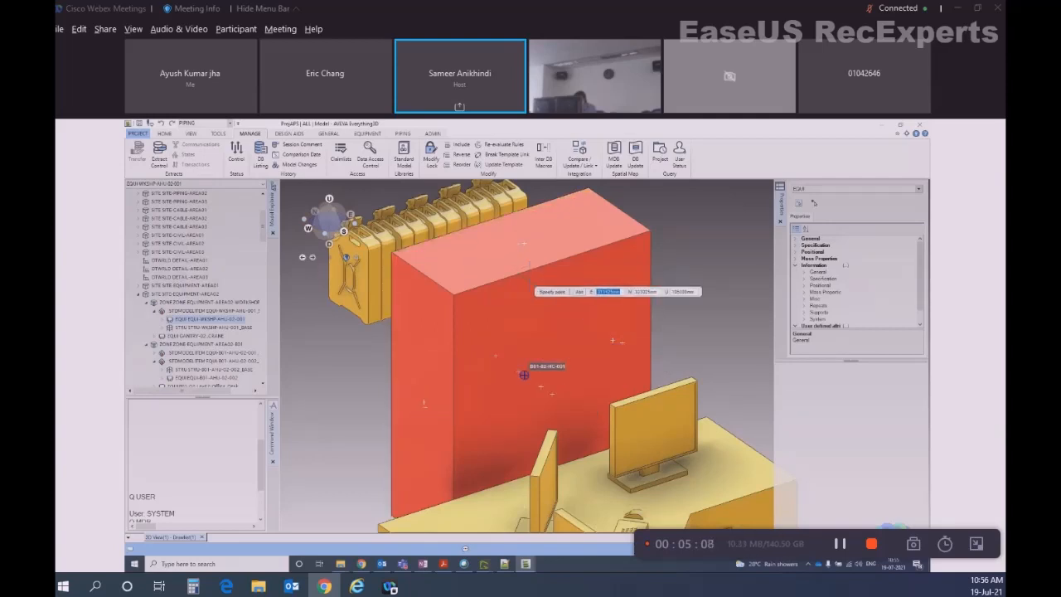
scroll(525, 369, "down", 2)
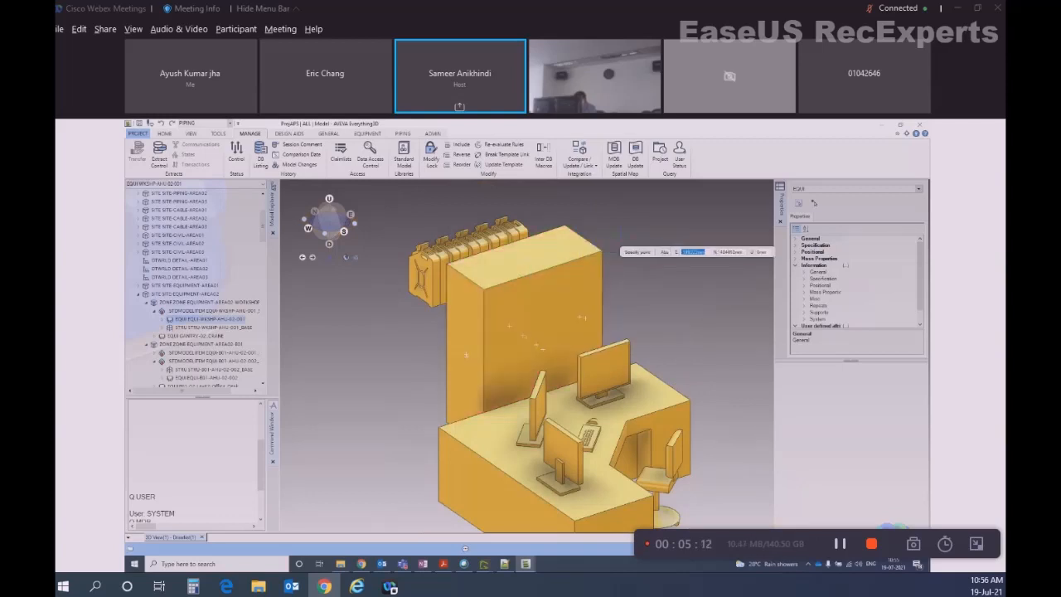
right_click(620, 242)
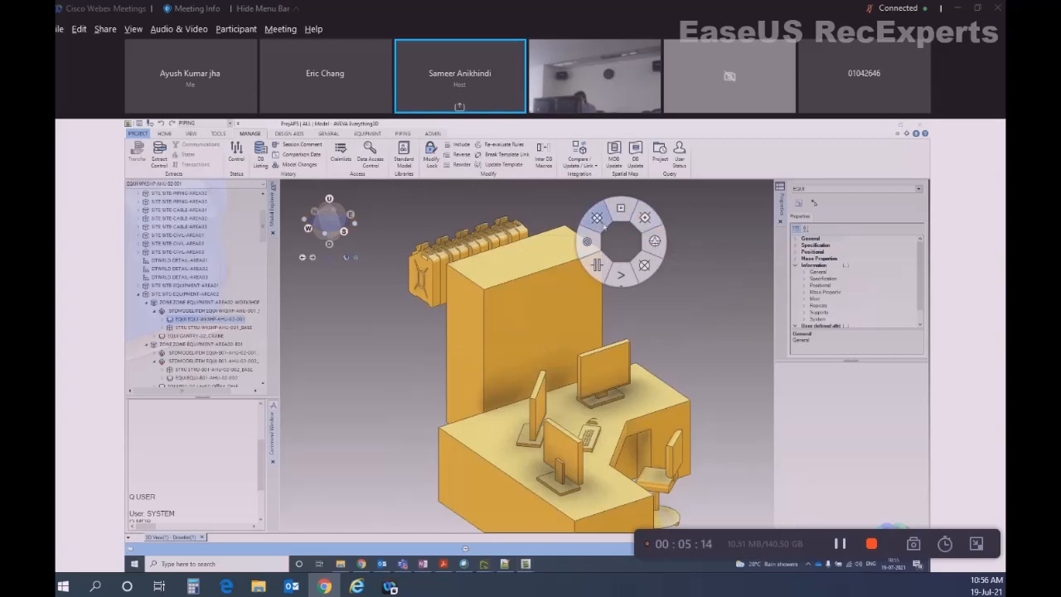
left_click(598, 264)
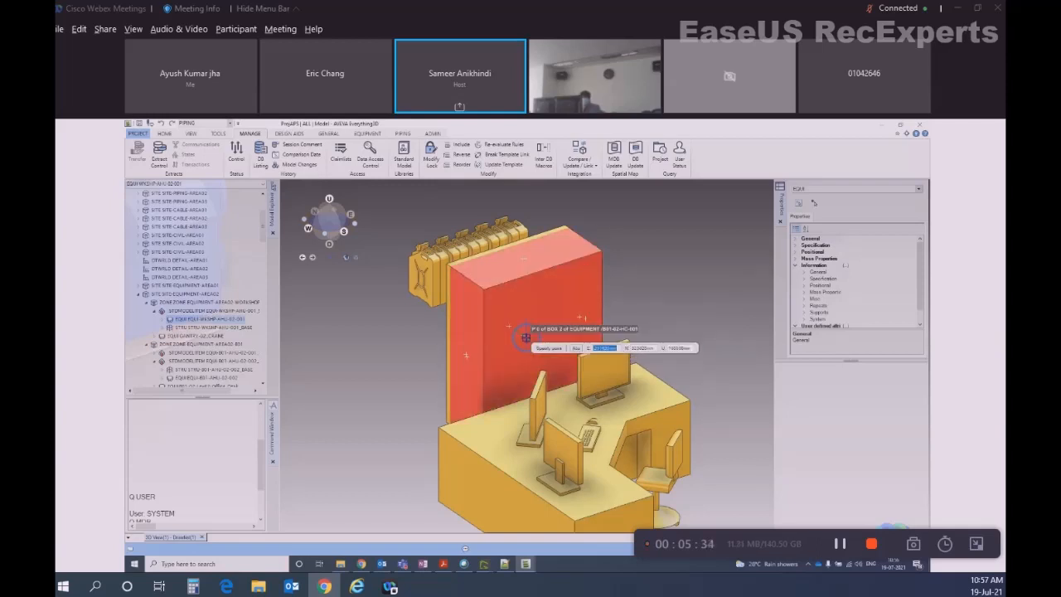
left_click(526, 258)
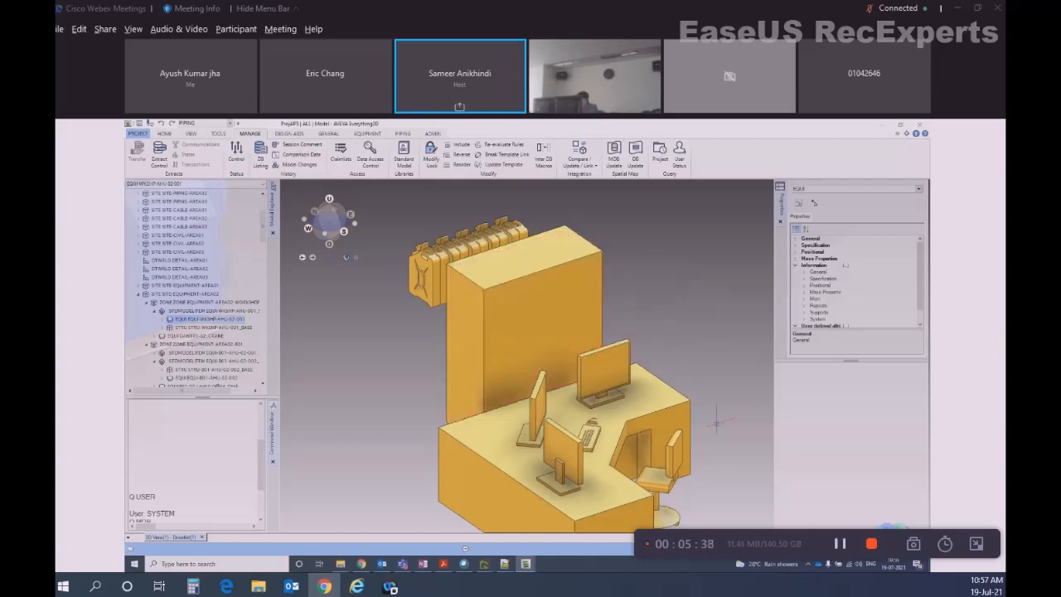
- Enable the Endpoint, Midpoint and Nearest graphics snaps in the Object Snapping Settings
left_click(663, 543)
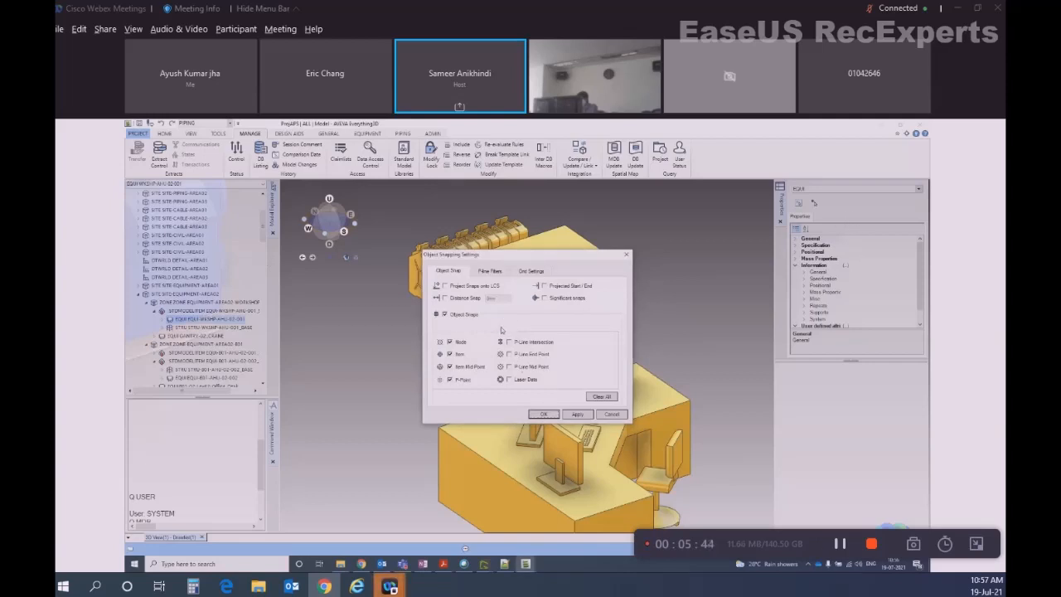
left_click(495, 326)
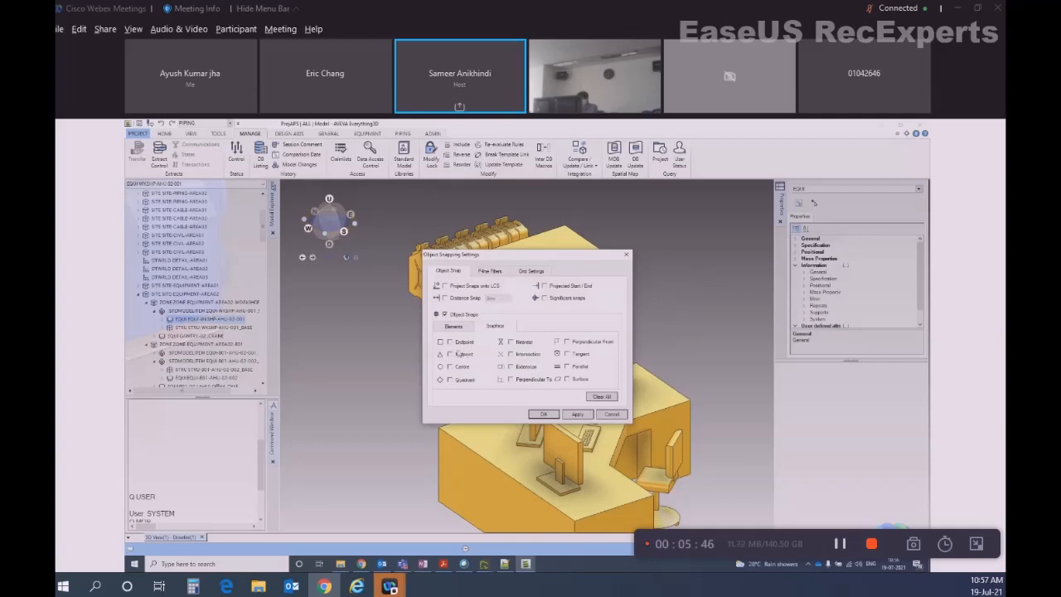
left_click(458, 341)
left_click(458, 354)
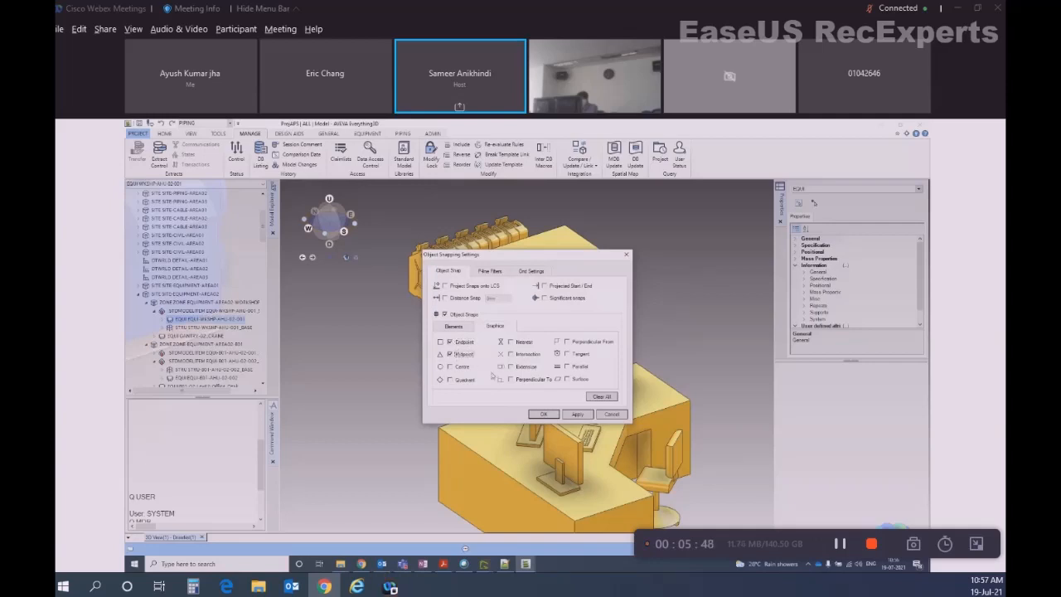
left_click(522, 342)
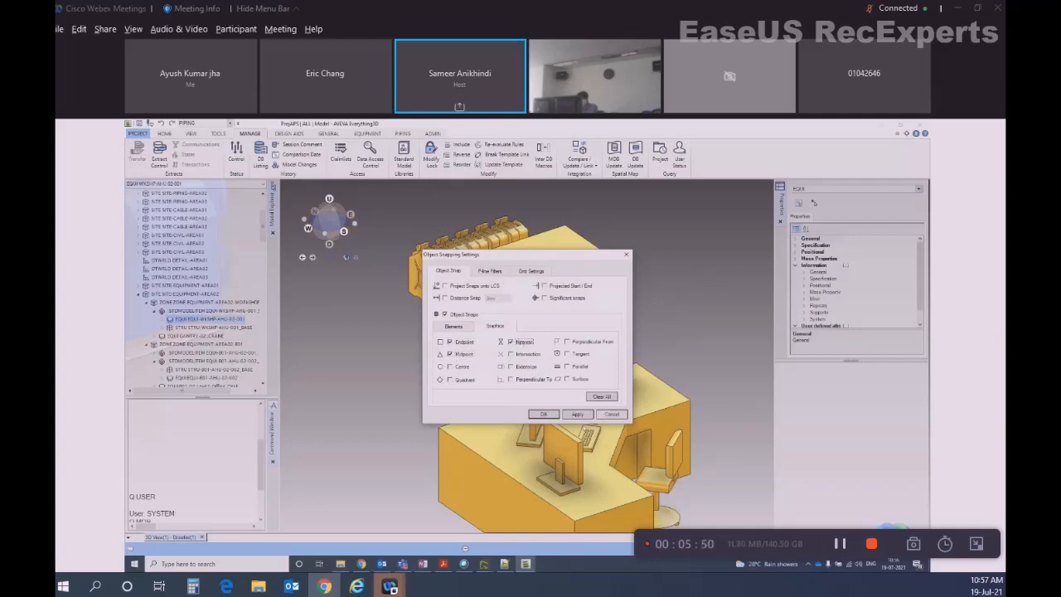
left_click(543, 414)
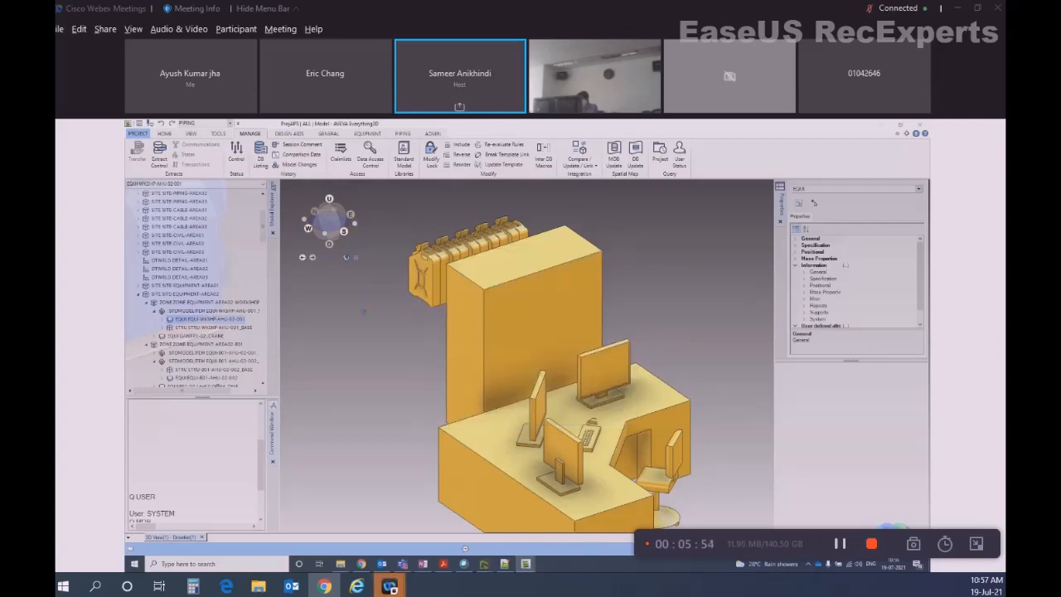
- Test the graphics snaps on the tall cabinet's upper corners and measure the length of its upper front edge
type("md")
key("Return")
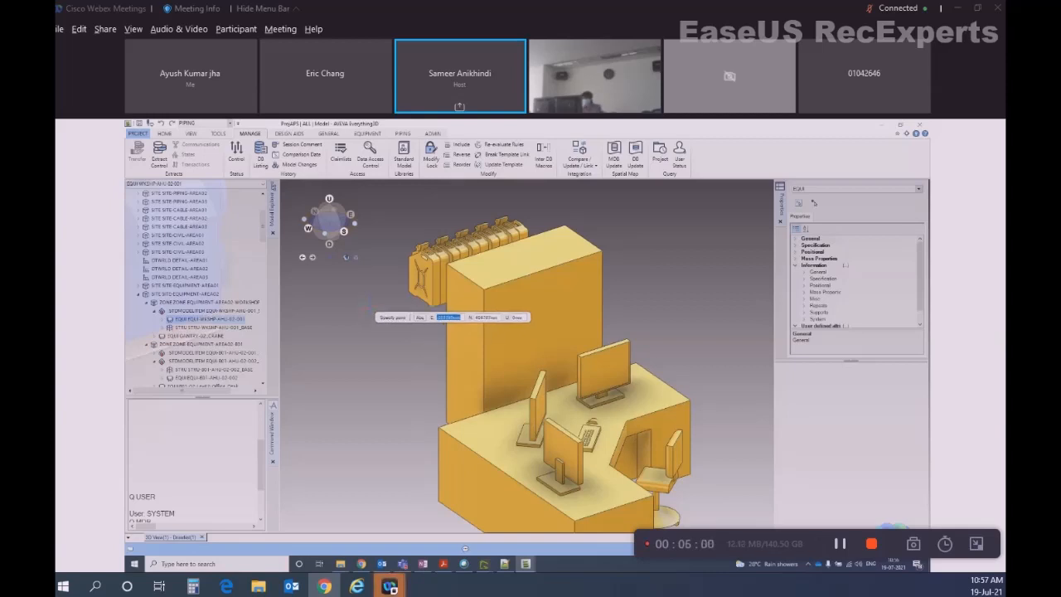
right_click(370, 307)
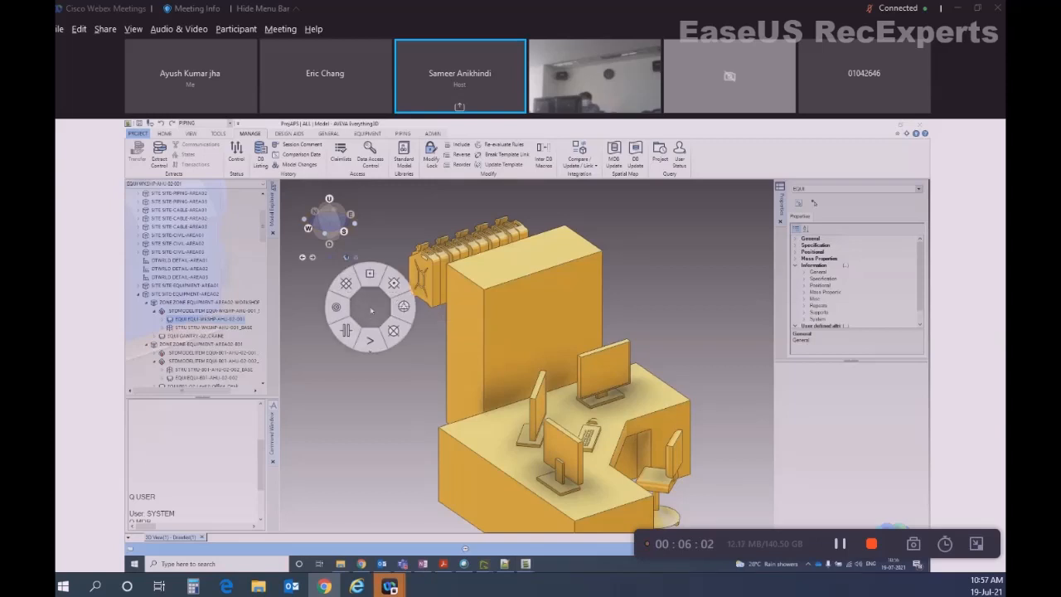
left_click(392, 307)
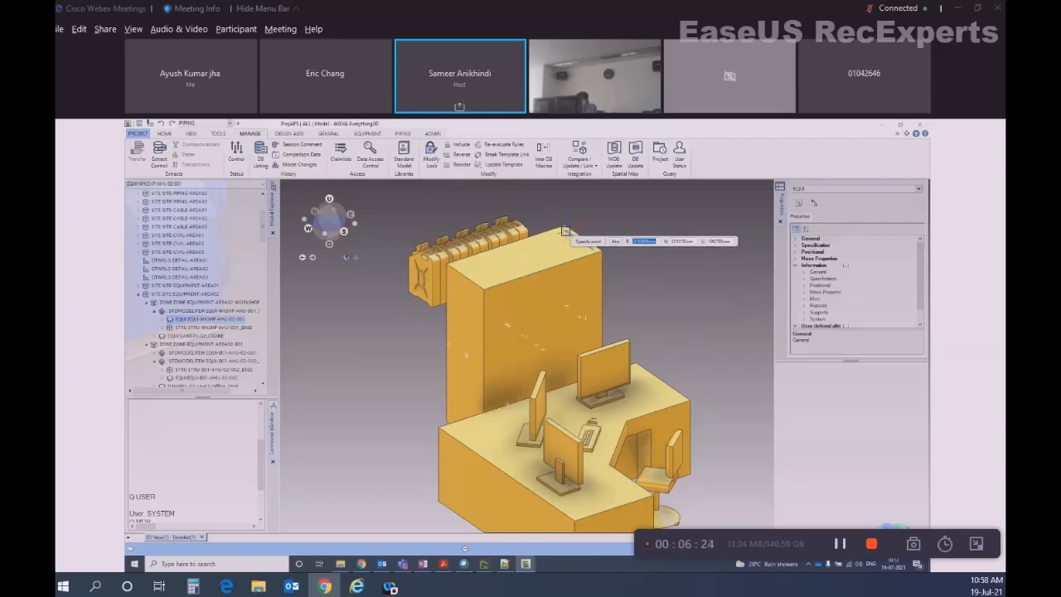
key("Escape")
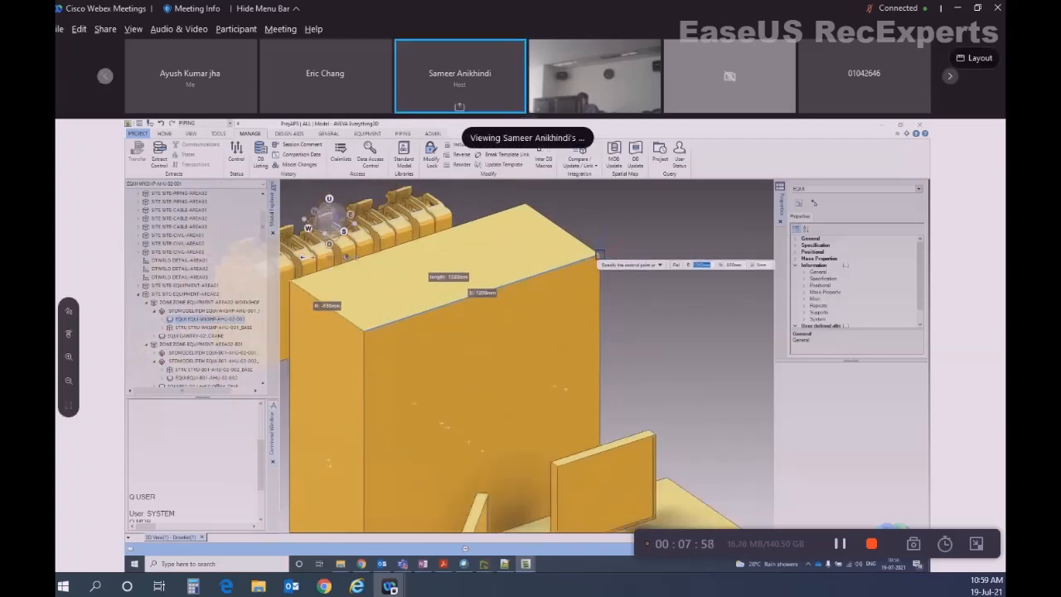
key("alt+Tab")
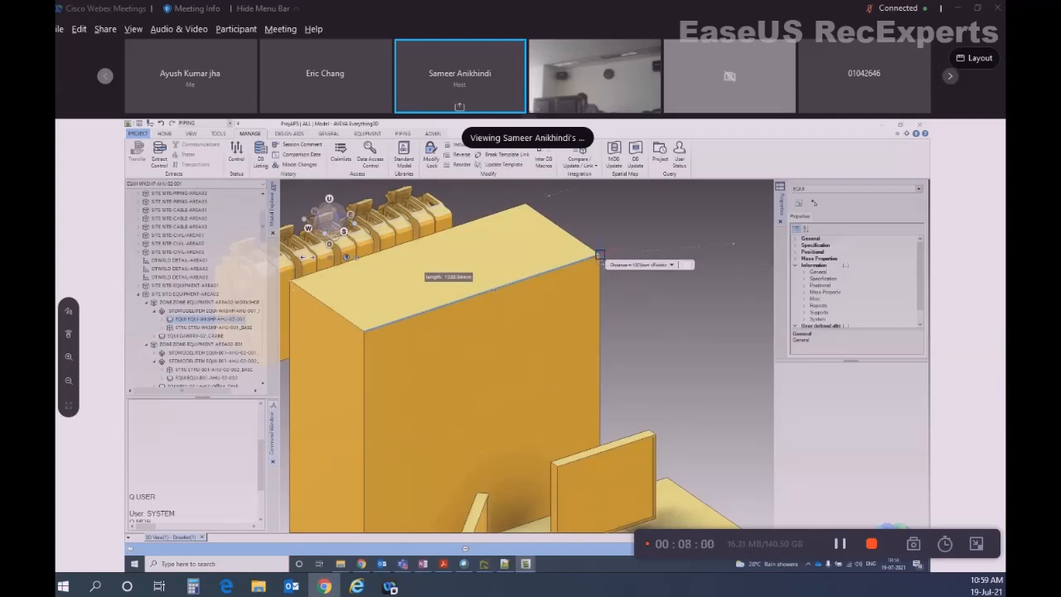
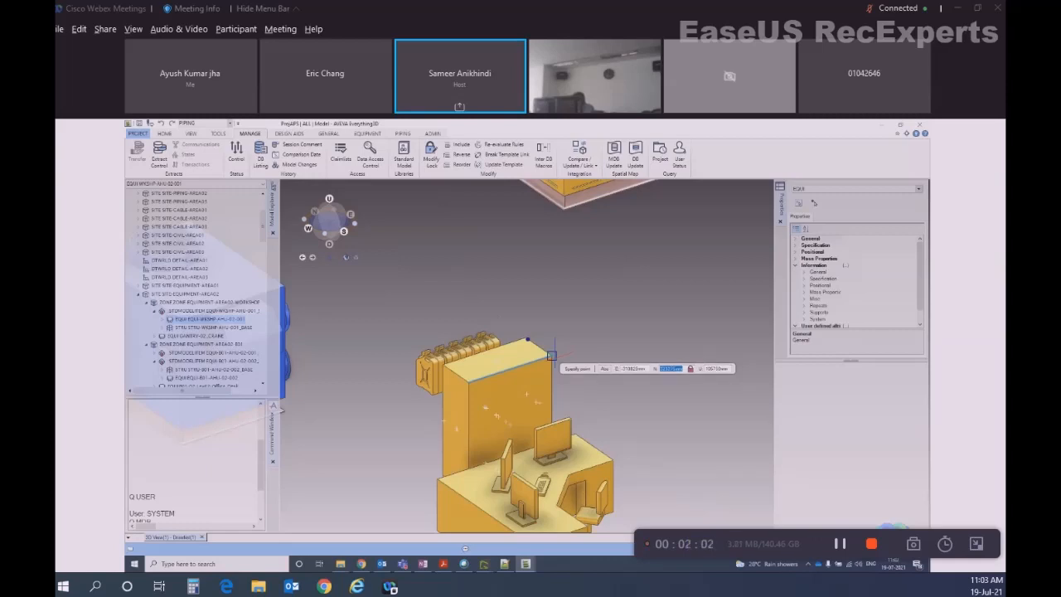
- Query a point position at the tall cabinet's upper face with the northing locked, and pick its rear corner for a distance measurement
left_click(554, 357)
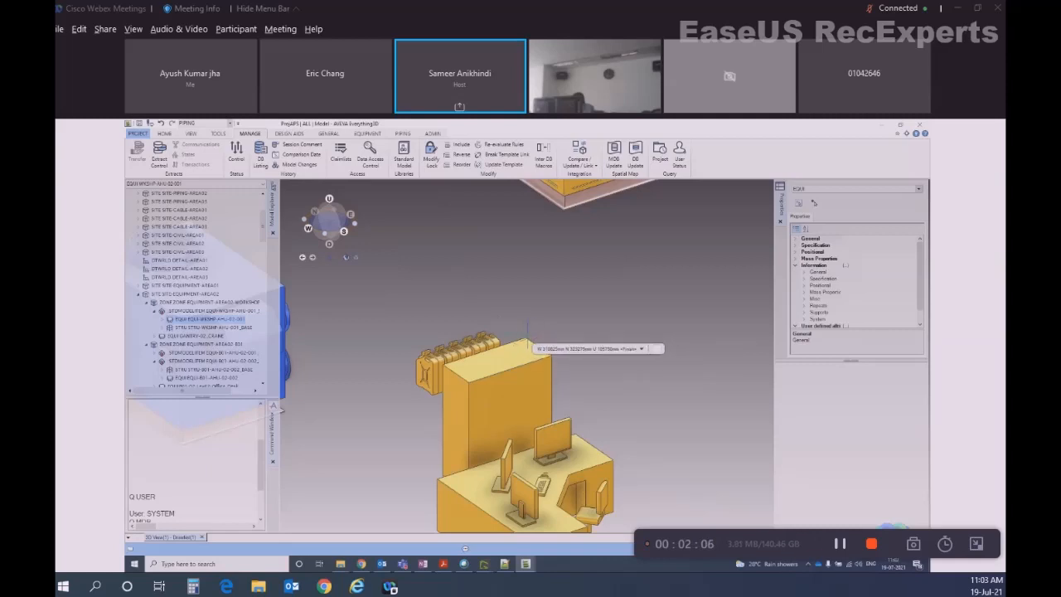
key("Escape")
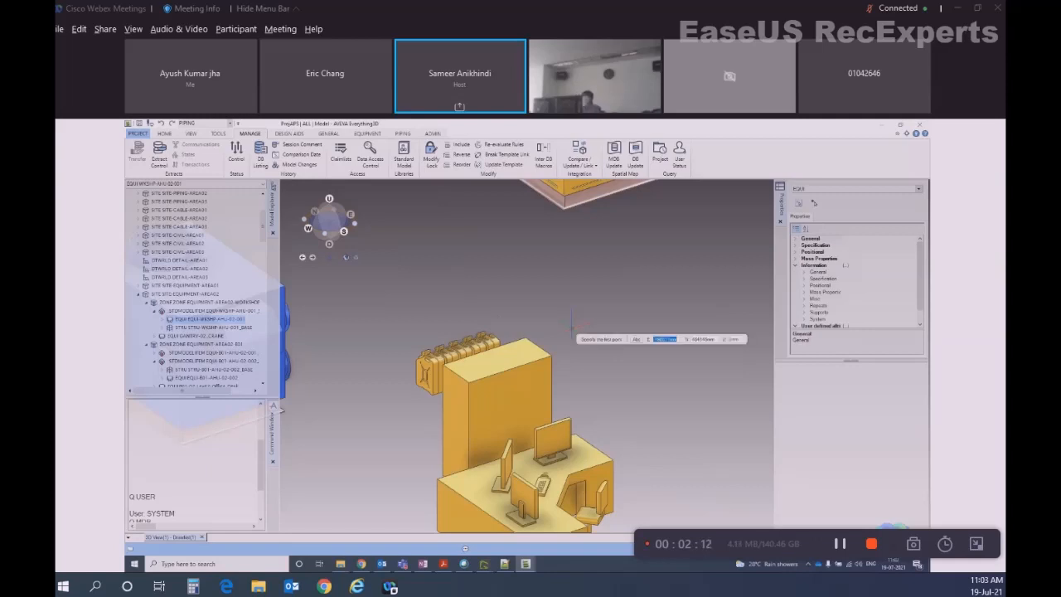
left_click(525, 338)
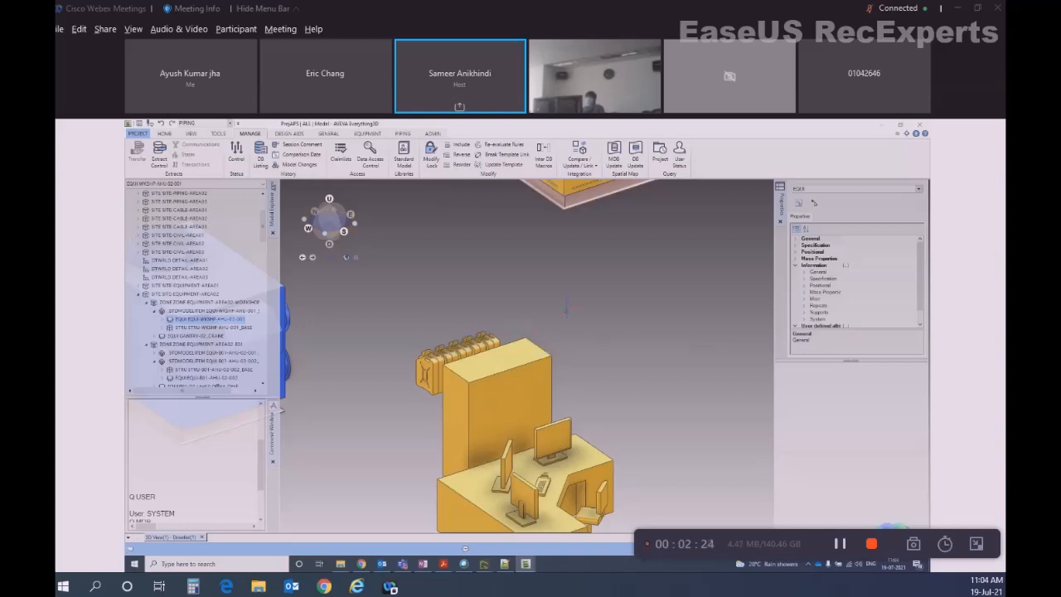
- Measure the distance across the tall cabinet's upper face with the first point's northing coordinate locked
type("md")
key("Return")
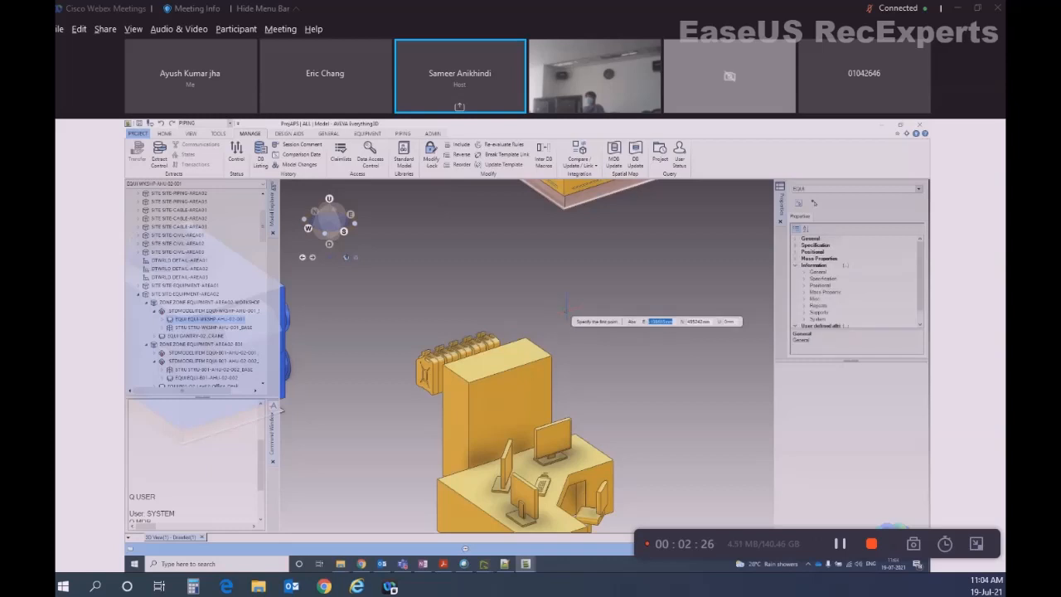
right_click(566, 307)
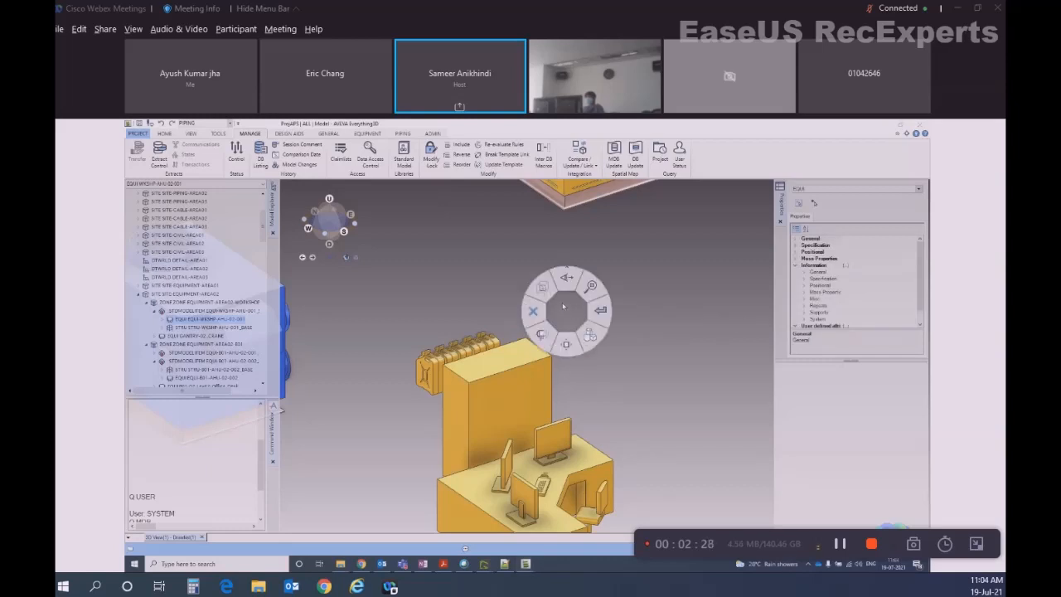
left_click(563, 306)
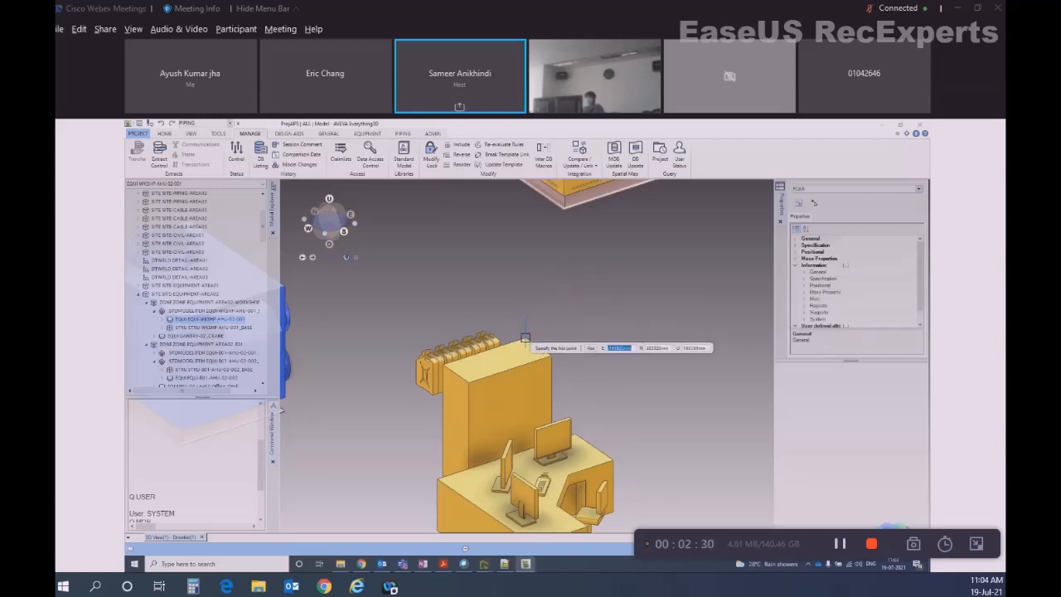
key("Tab")
key("l")
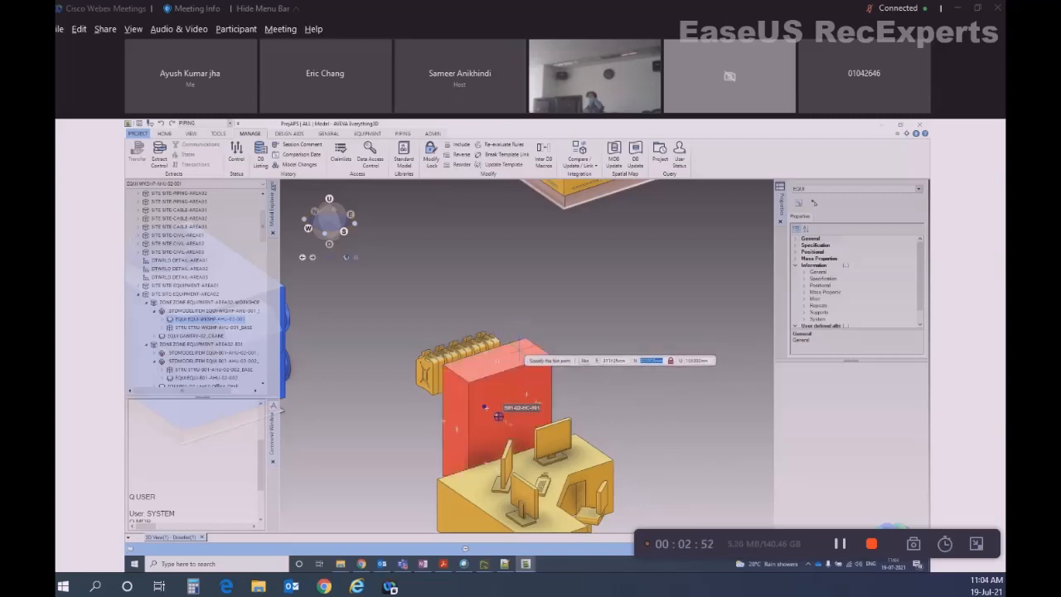
left_click(465, 380)
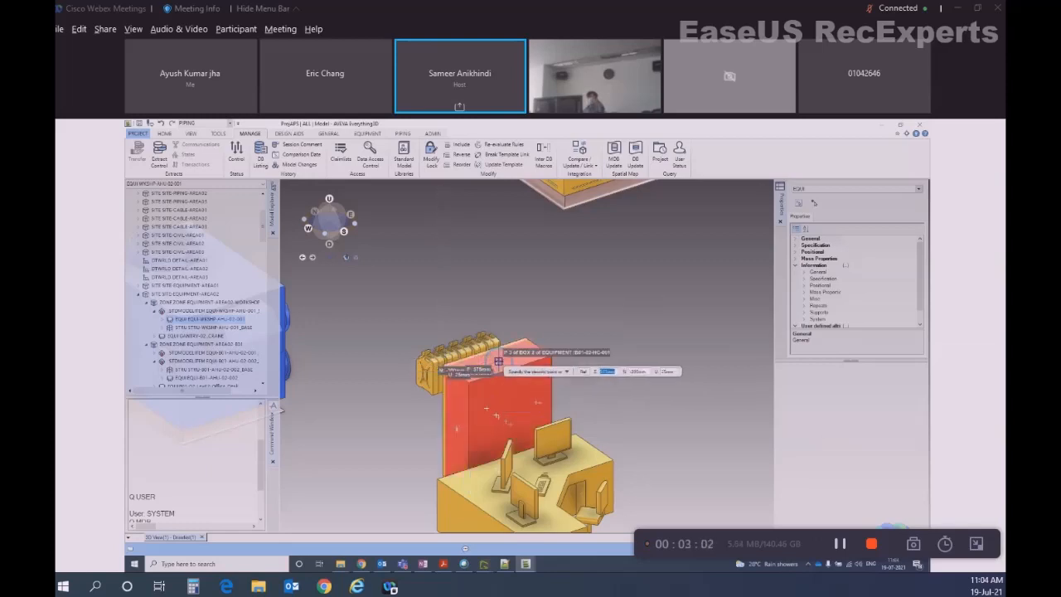
left_click(553, 356)
scroll(454, 385, "up", 5)
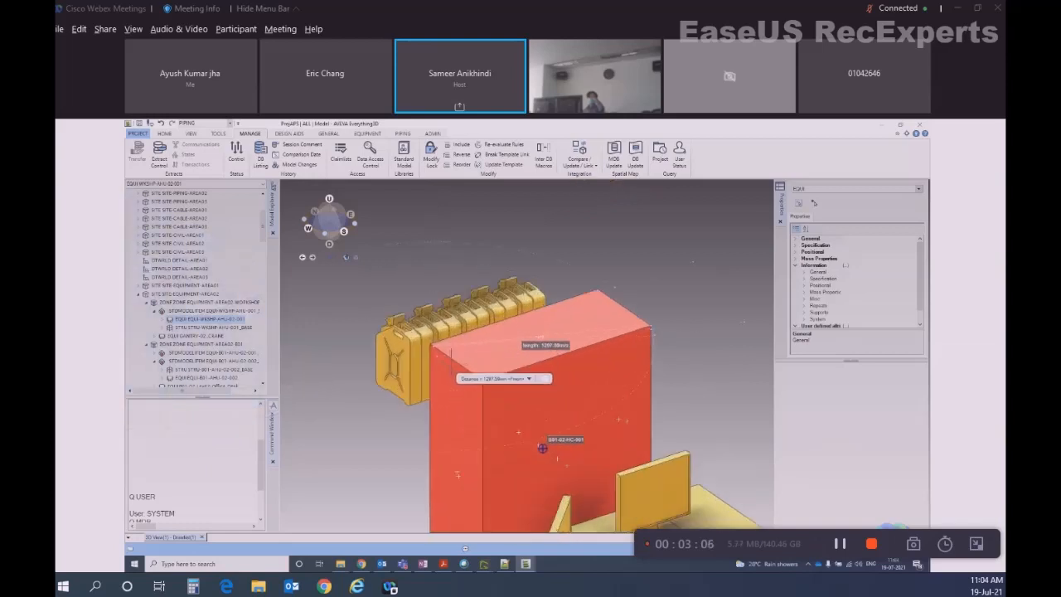
scroll(450, 370, "up", 1)
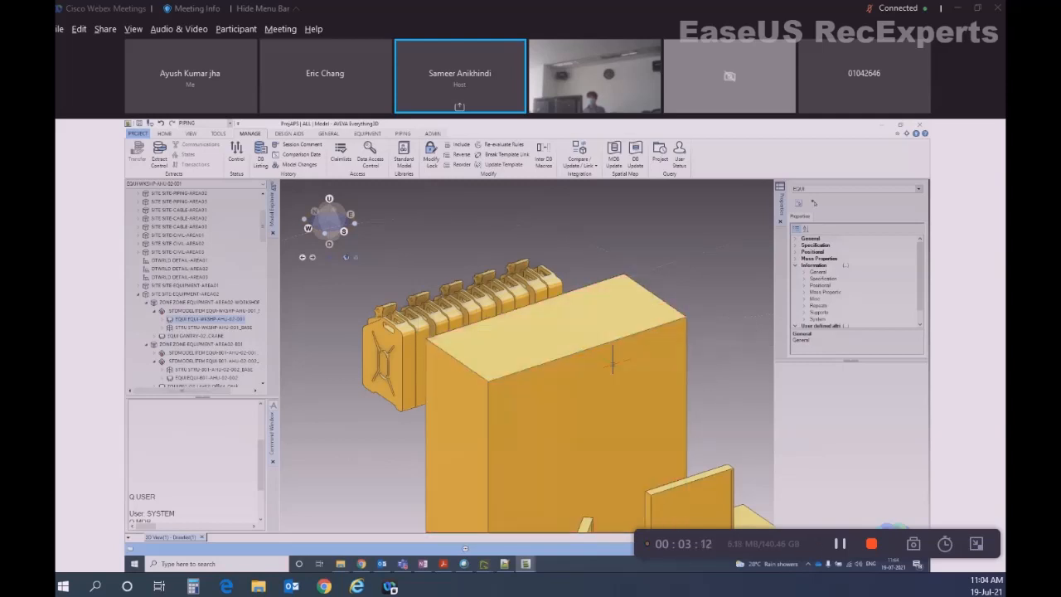
- Switch a point query's coordinate entry from Cartesian to cylindrical, and pick the tall cabinet's upper front corner to start a distance measurement
scroll(601, 344, "down", 2)
scroll(600, 344, "down", 2)
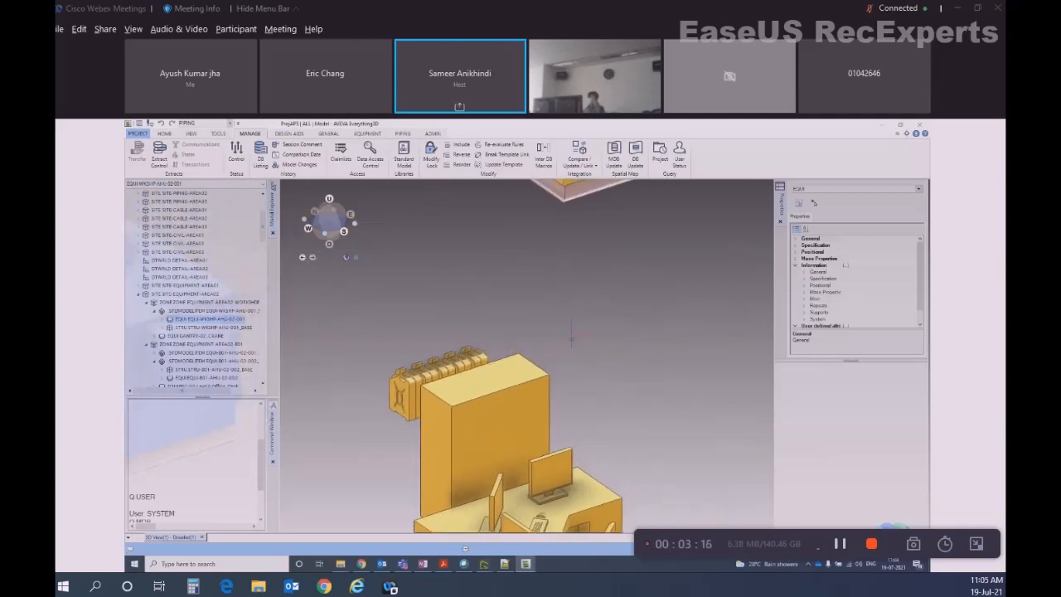
key("Return")
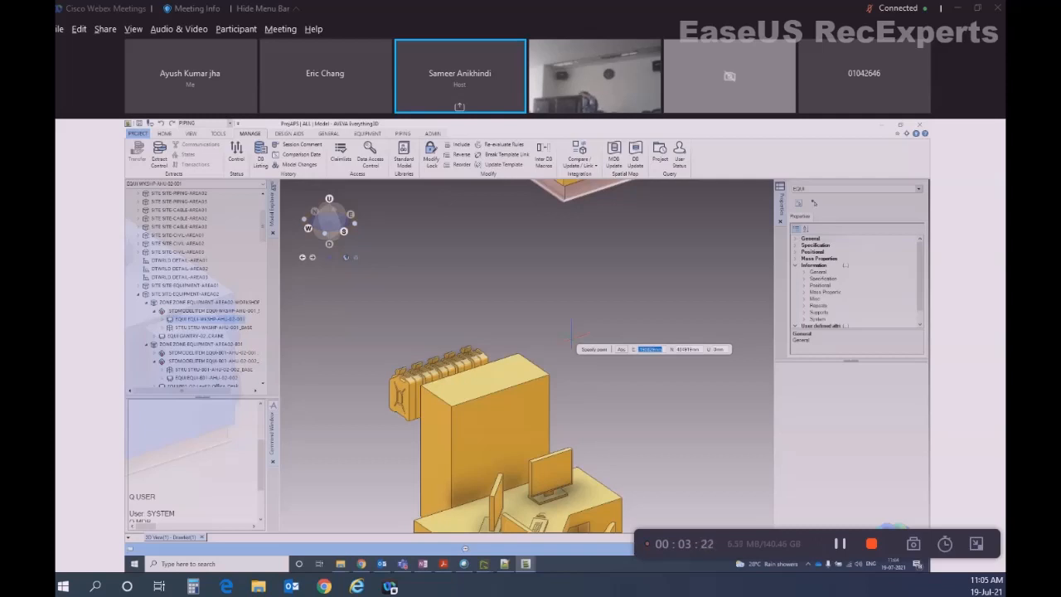
key("BackSpace")
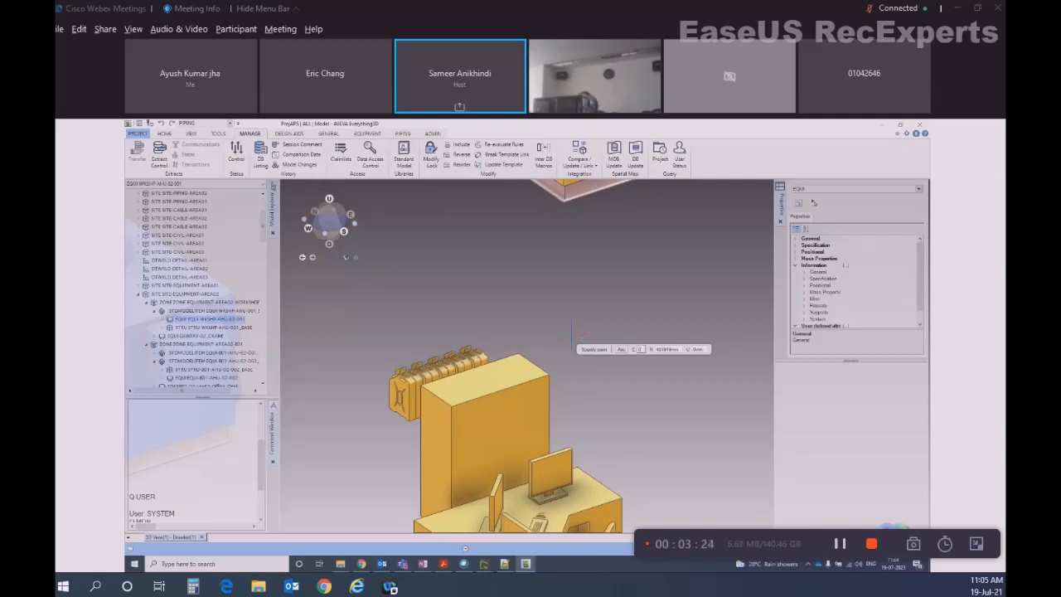
key("Tab")
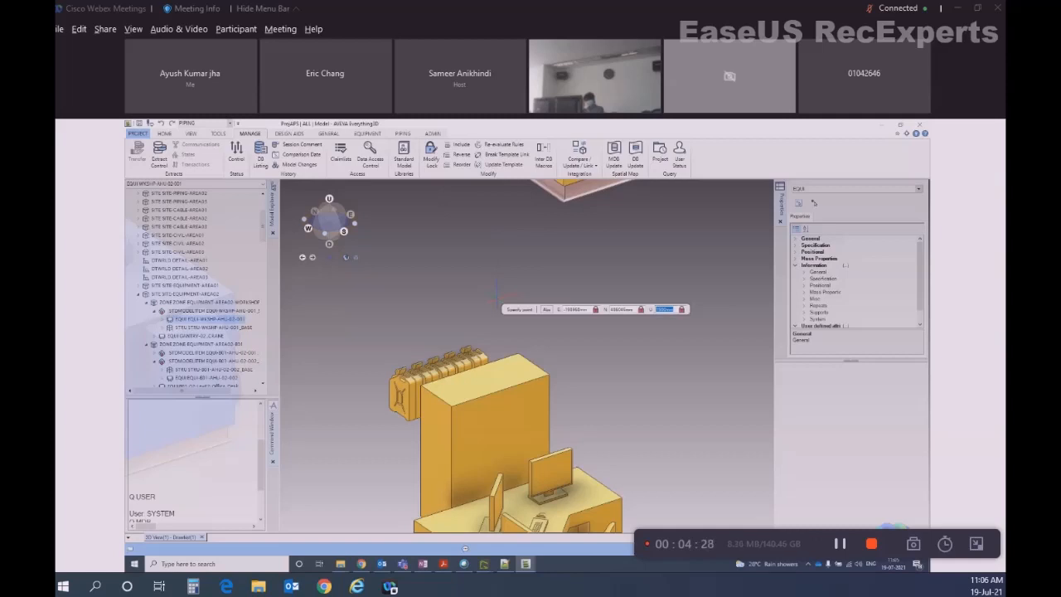
key("Return")
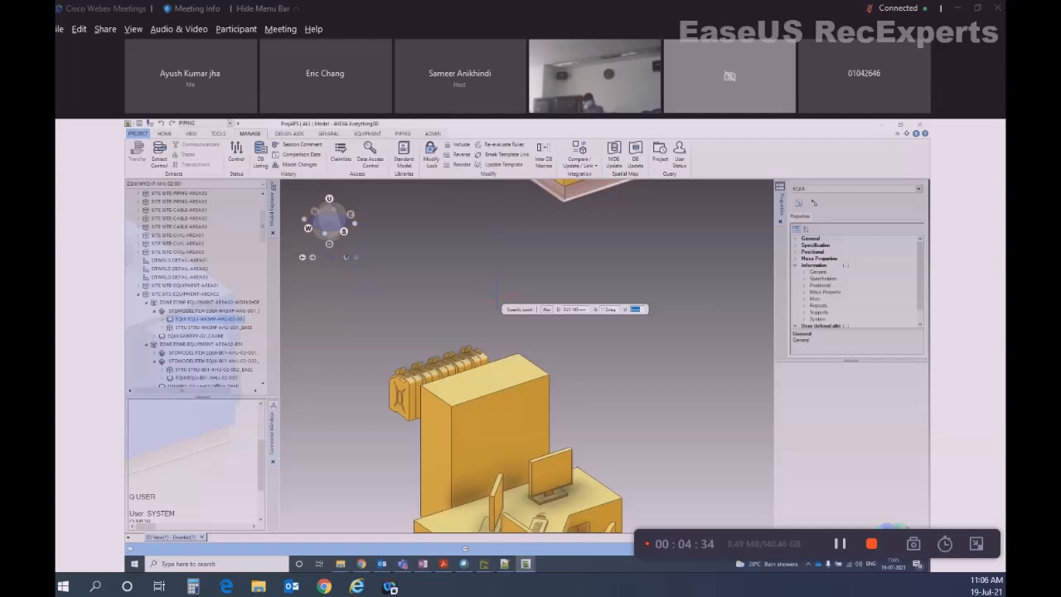
key("Escape")
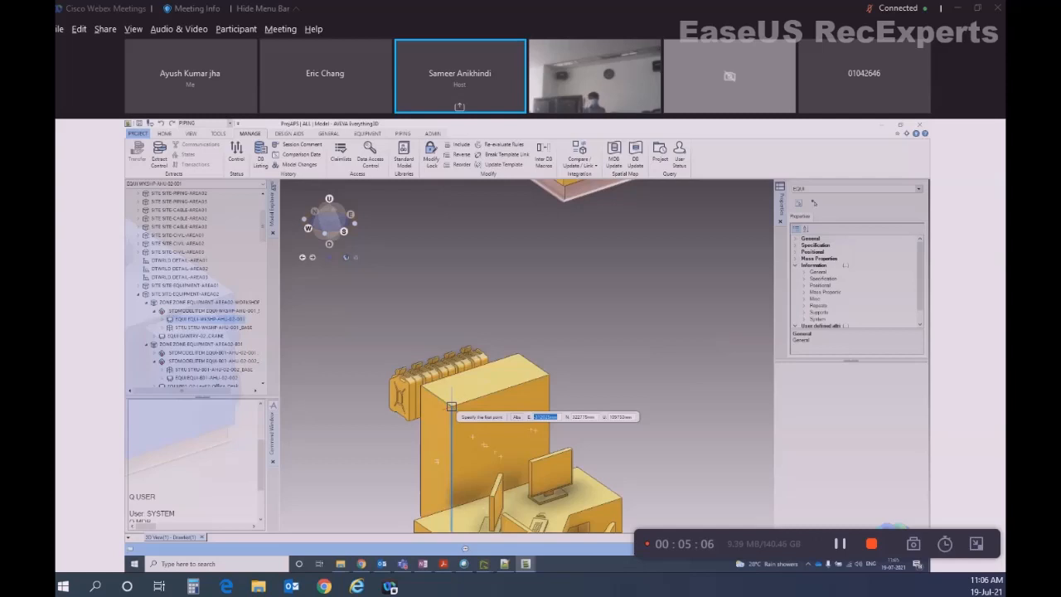
left_click(451, 407)
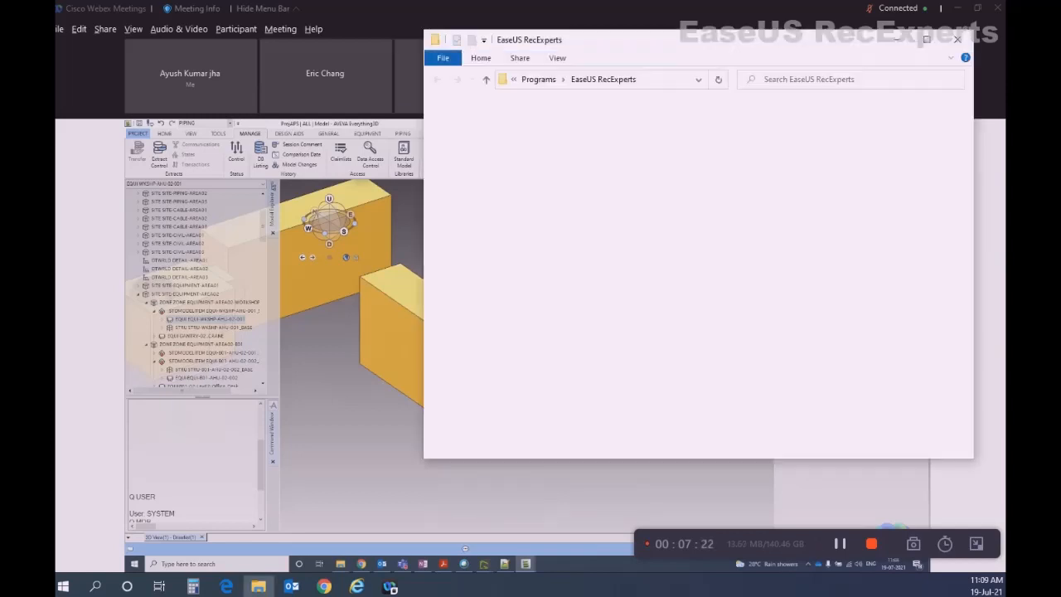
left_click(543, 27)
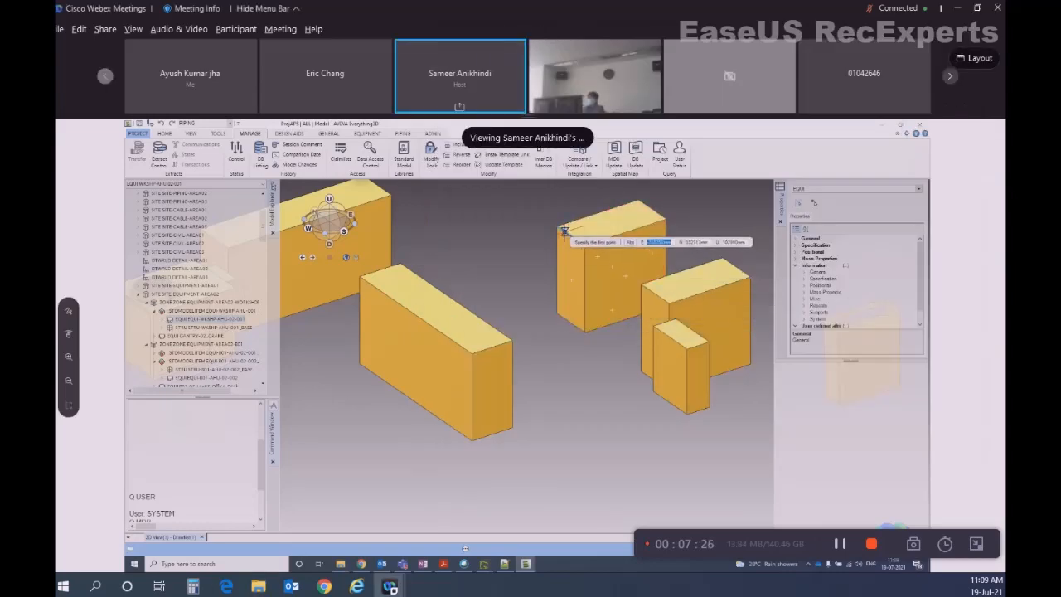
left_click(266, 486)
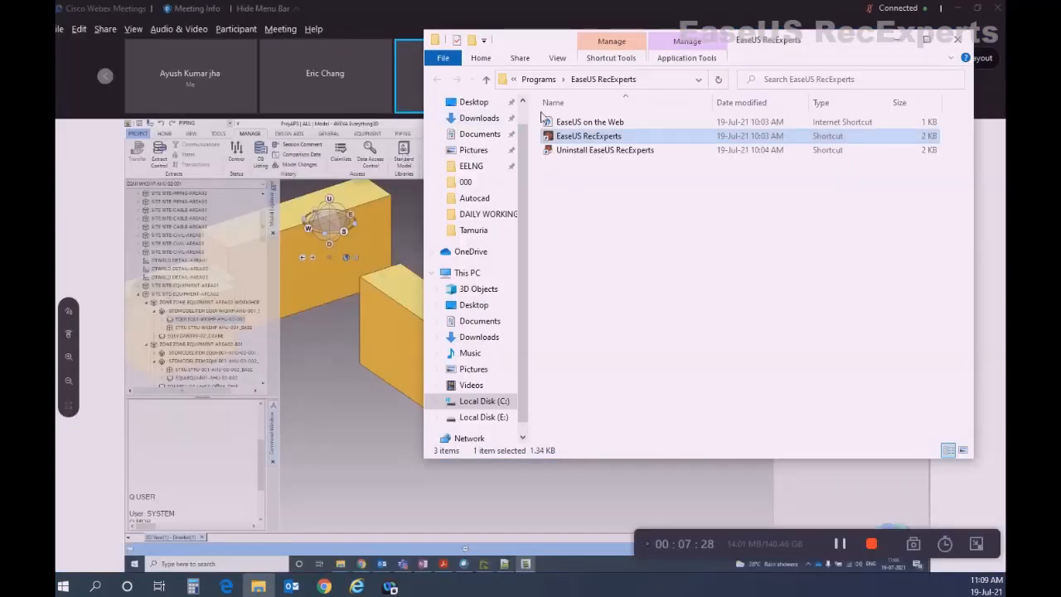
left_click_drag(559, 42, 55, 83)
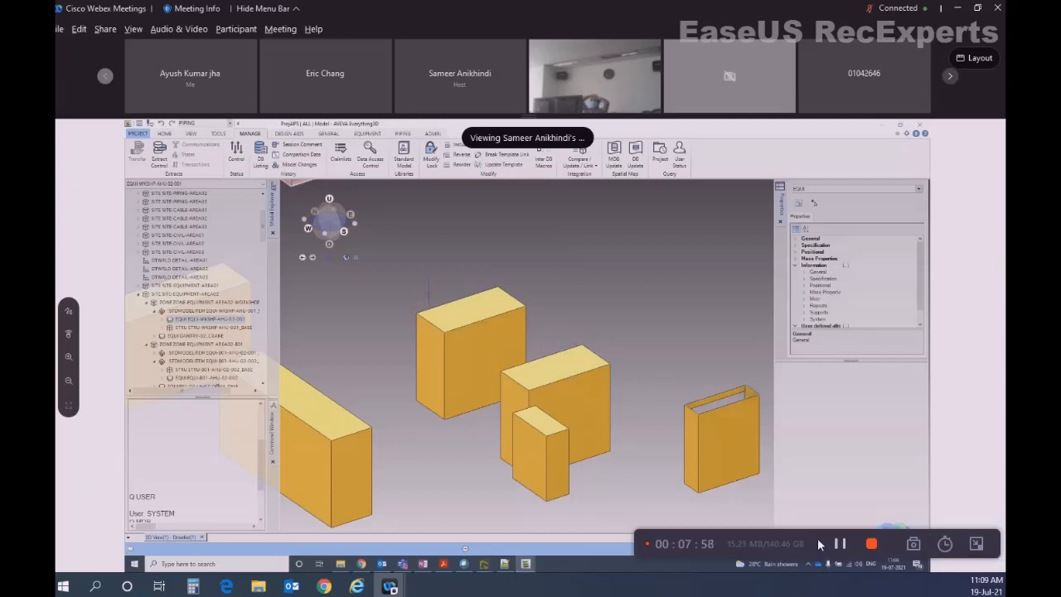
left_click_drag(817, 543, 817, 584)
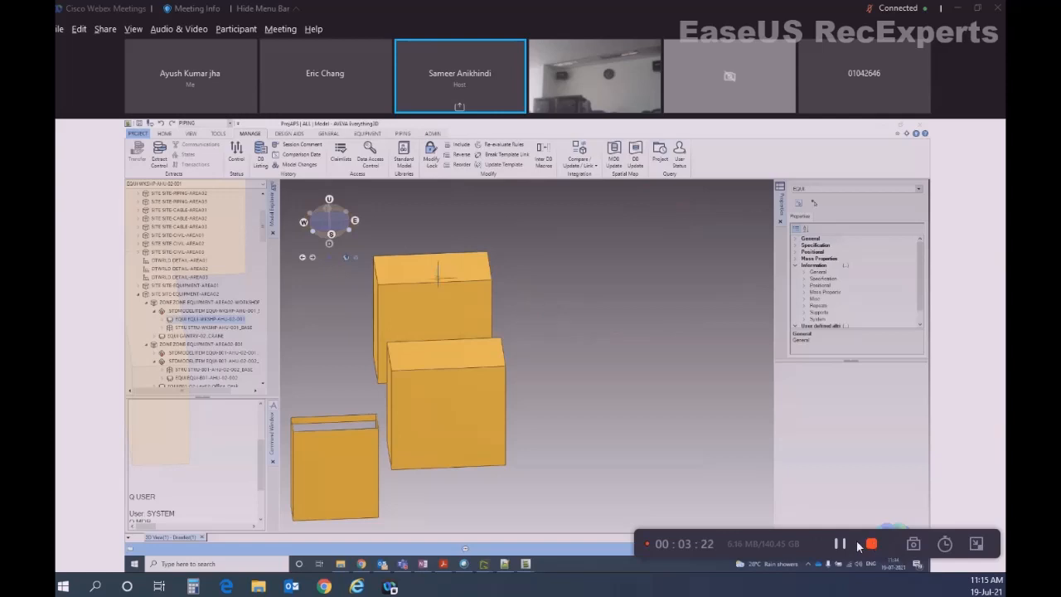
left_click(976, 545)
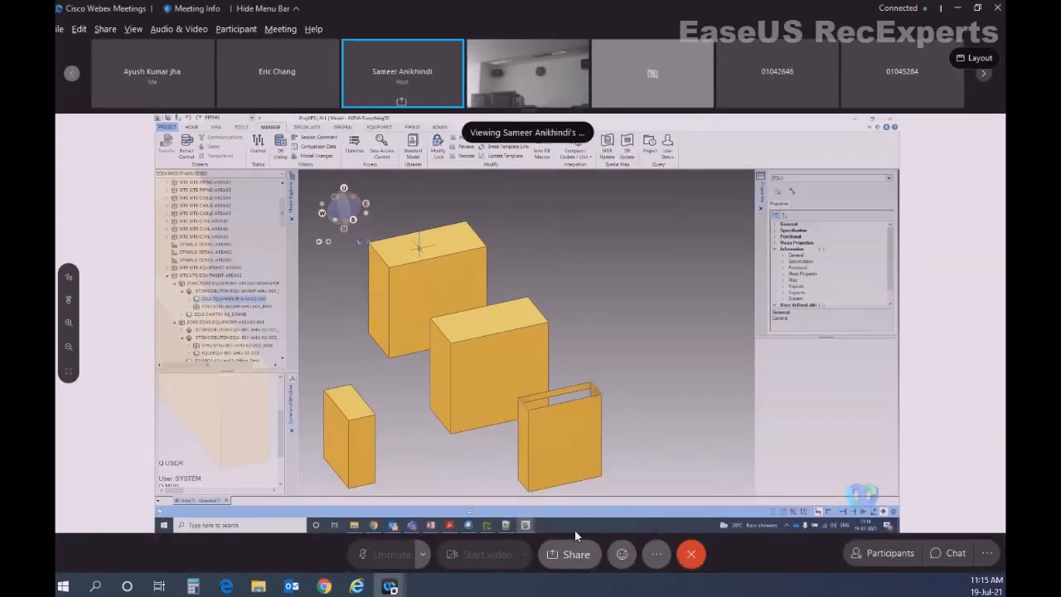
left_click(536, 526)
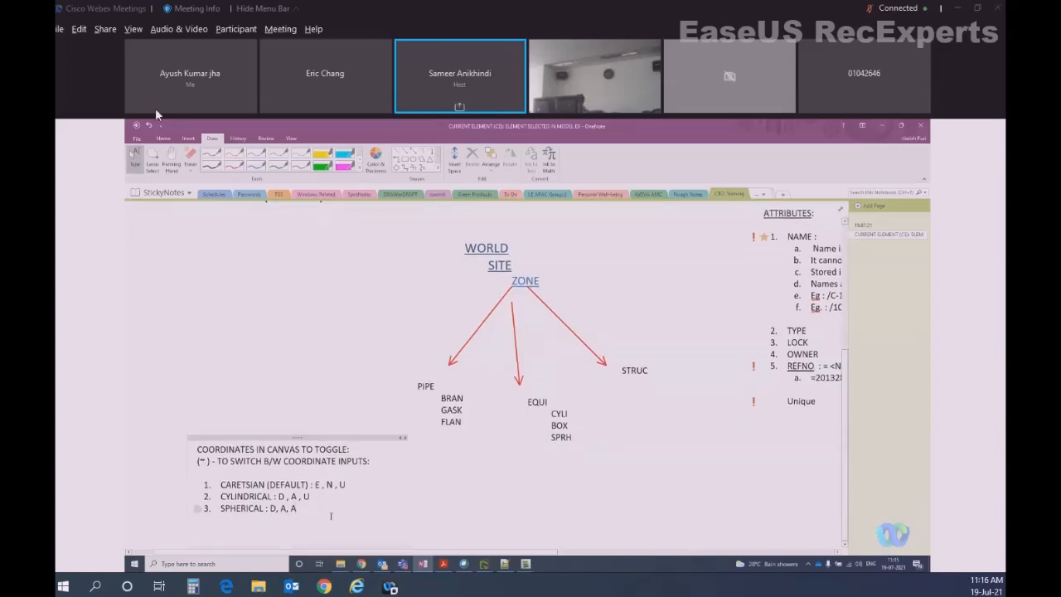
left_click(185, 28)
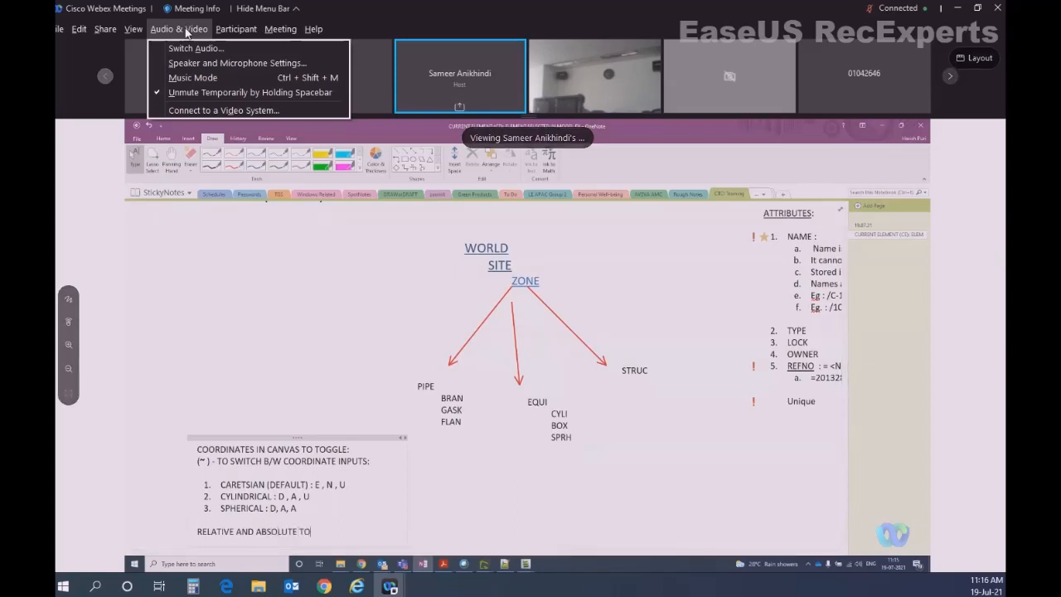
left_click(179, 28)
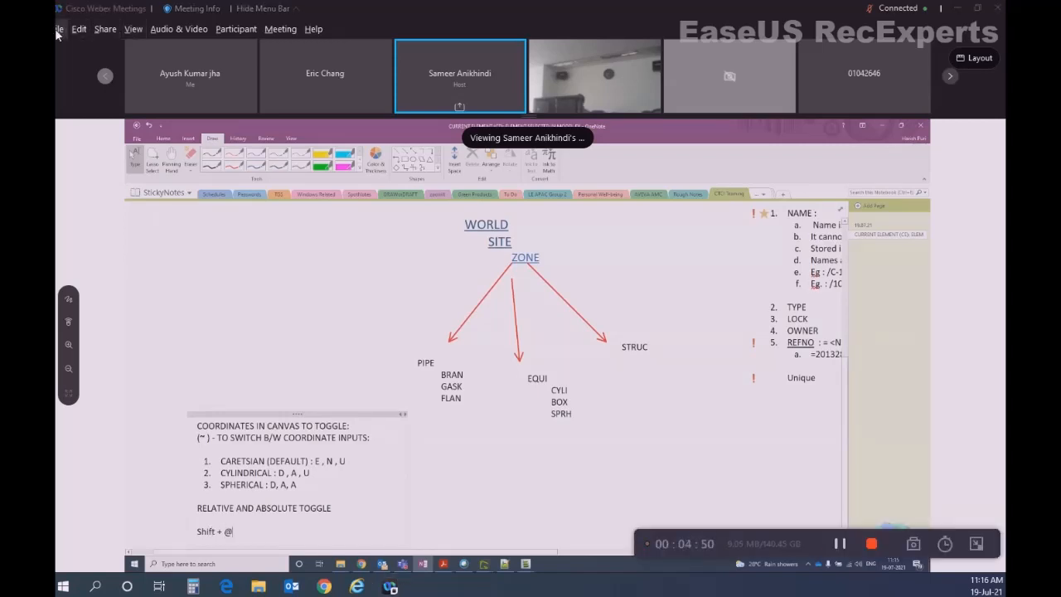
left_click(105, 29)
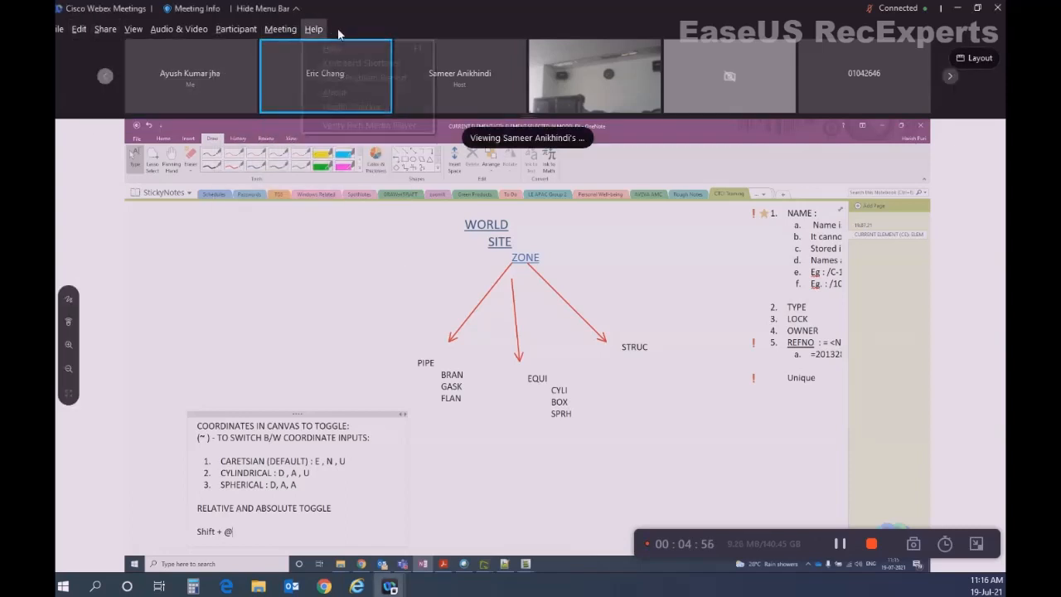
left_click(402, 17)
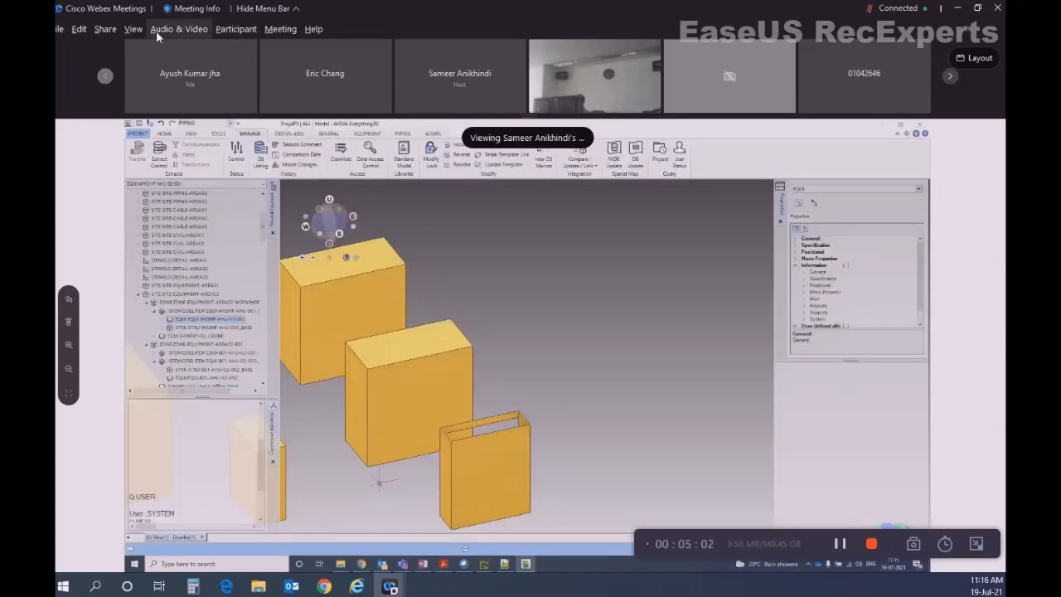
left_click(156, 33)
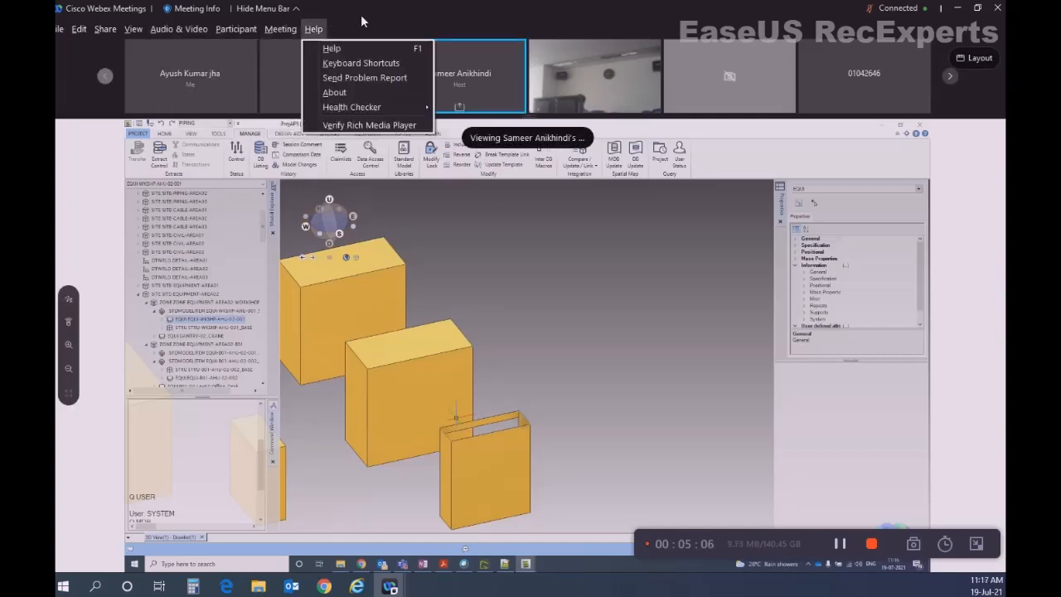
left_click(361, 14)
left_click(139, 31)
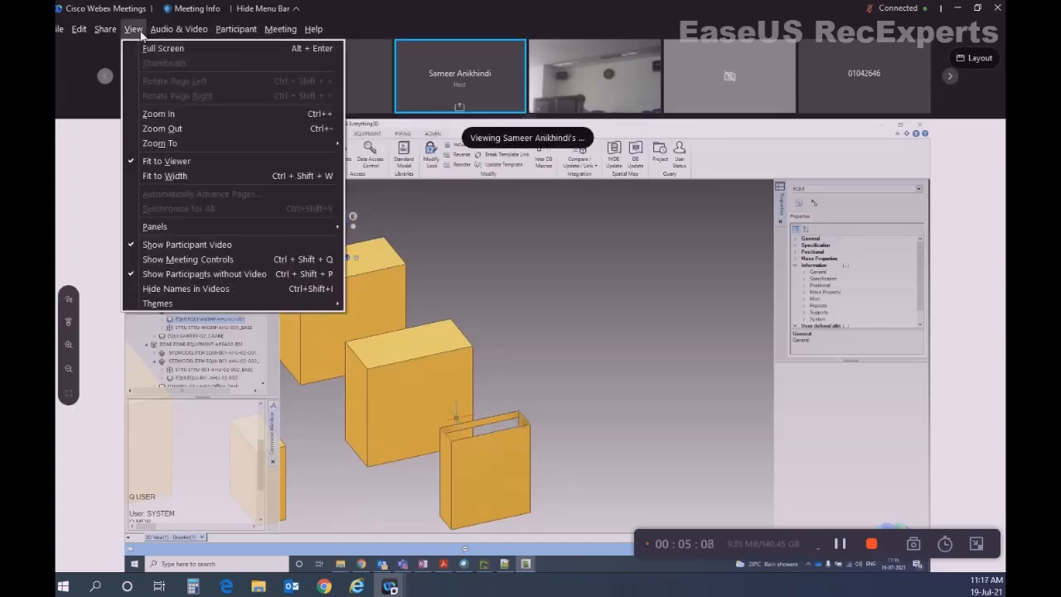
left_click(346, 19)
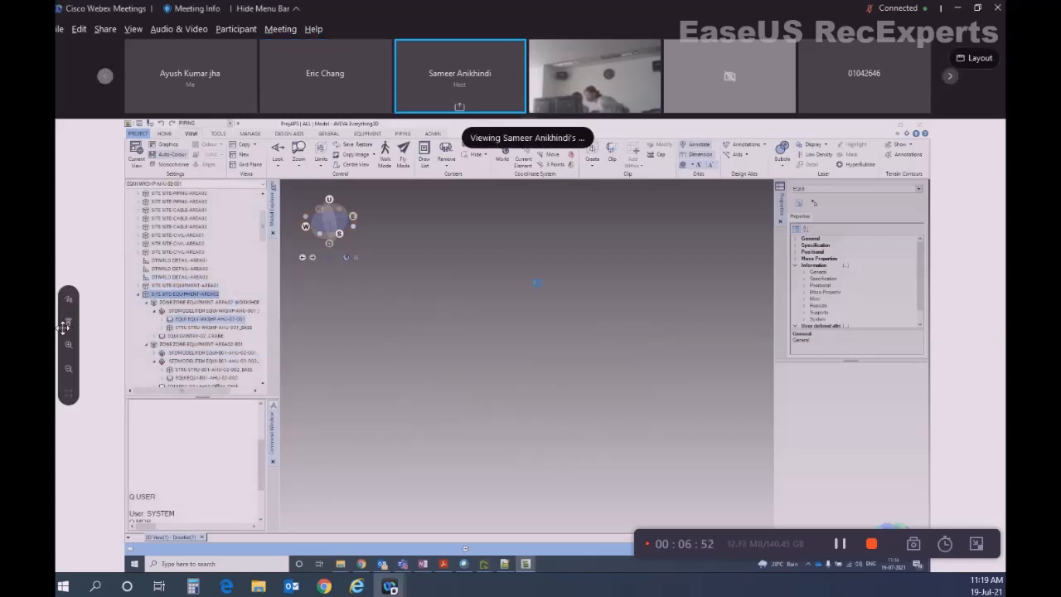
left_click_drag(55, 290, 46, 290)
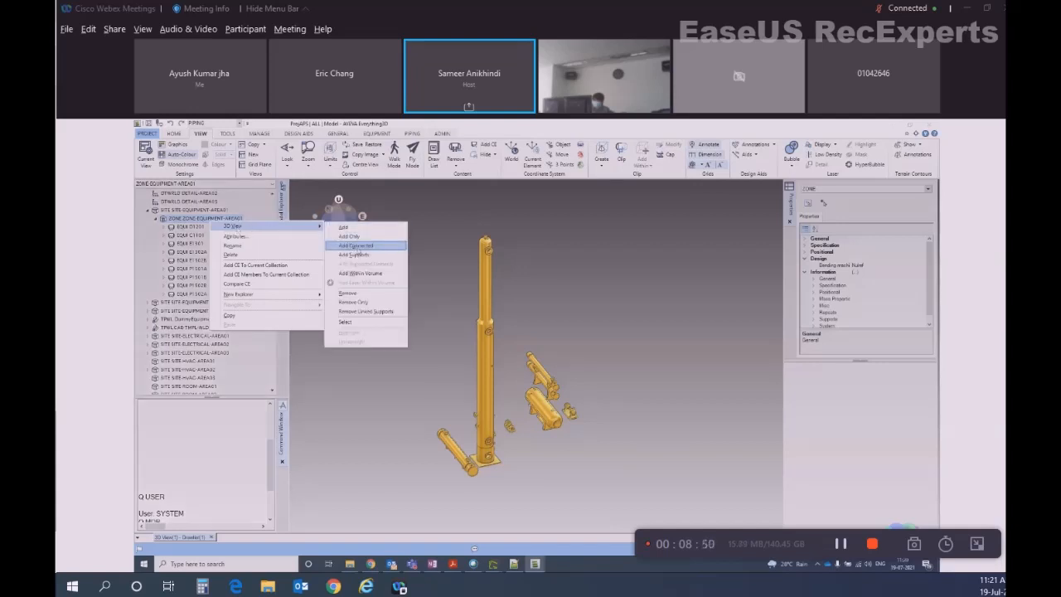
- Add the elements connected to zone ZONE-EQUIPMENT-AREA01 and those connected to equipment C1101 to the 3D view
left_click(355, 246)
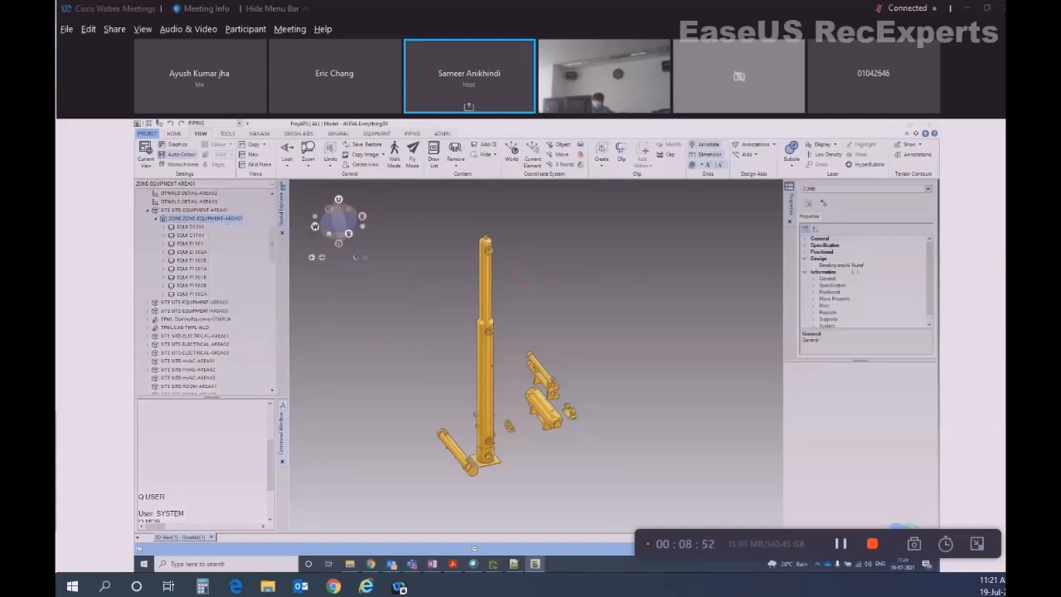
right_click(202, 236)
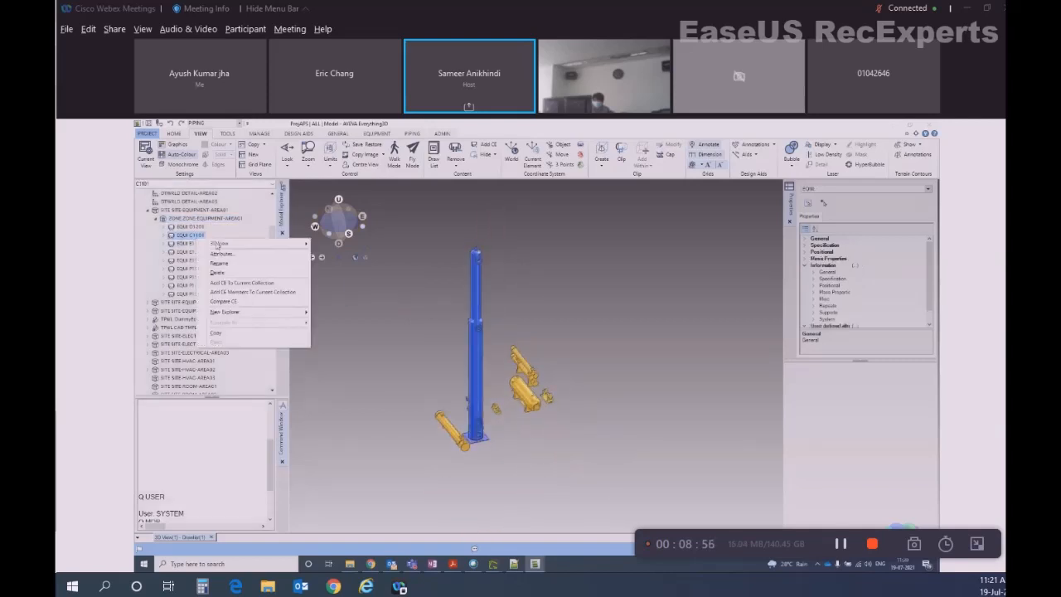
mouse_move(217, 245)
left_click(351, 264)
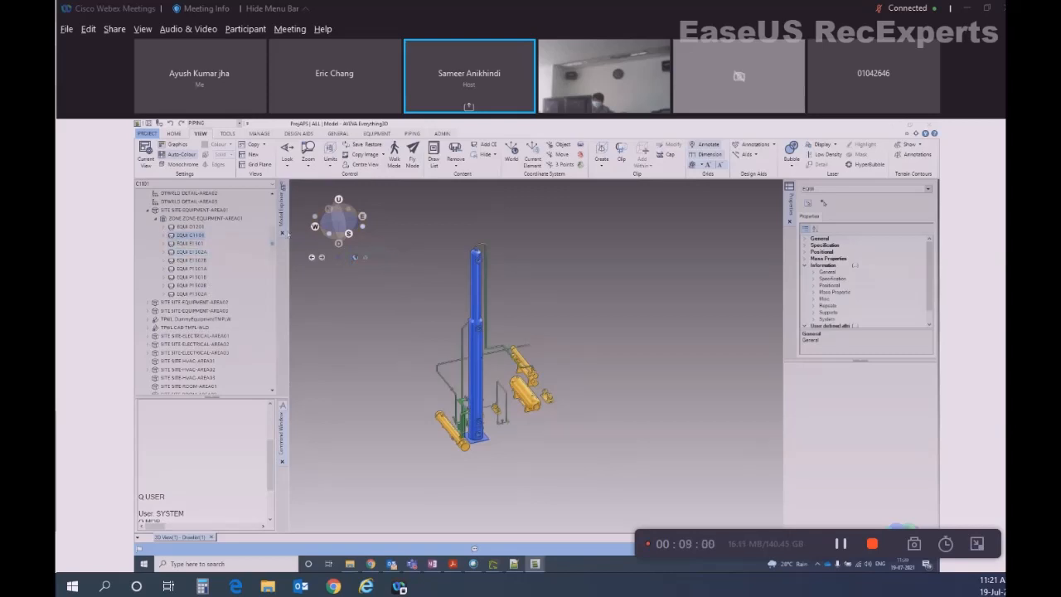
- Clear the 3D view, add SITE-EQUIPMENT-AREA01 to it, and select equipment C1101
left_click(455, 158)
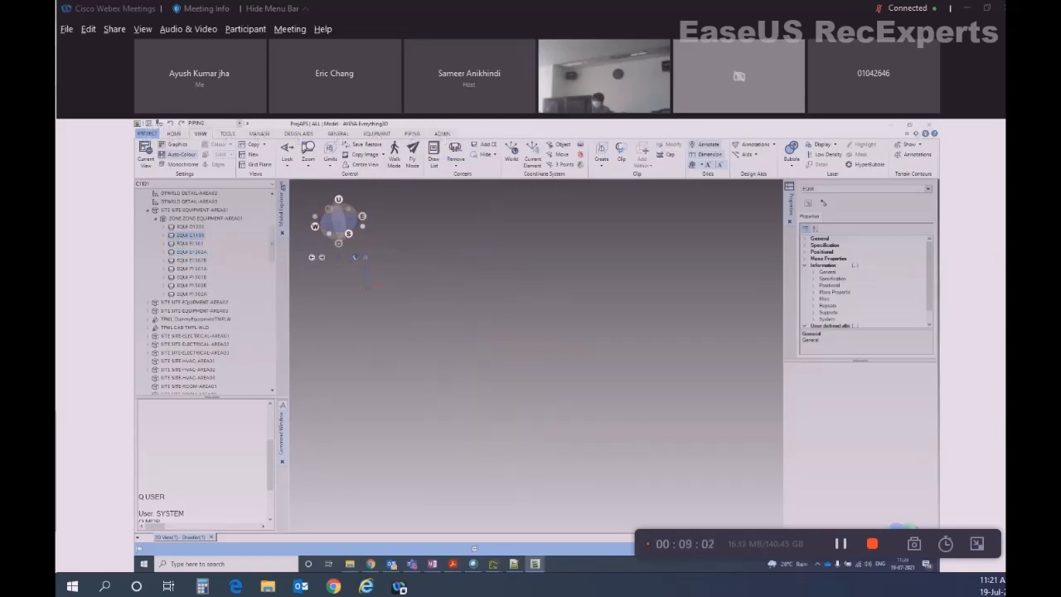
left_click_drag(192, 210, 549, 293)
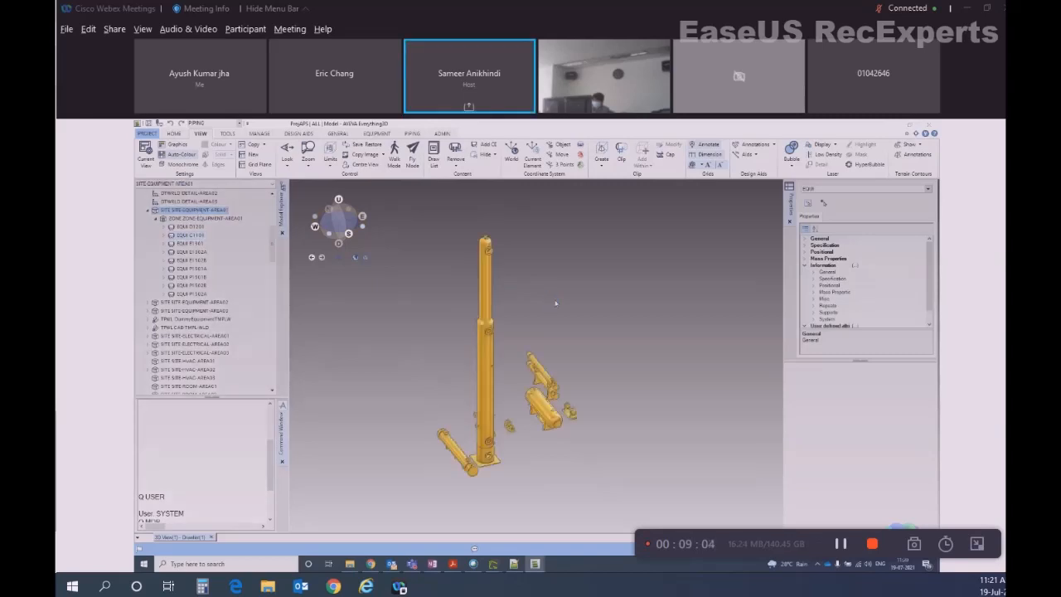
left_click(190, 236)
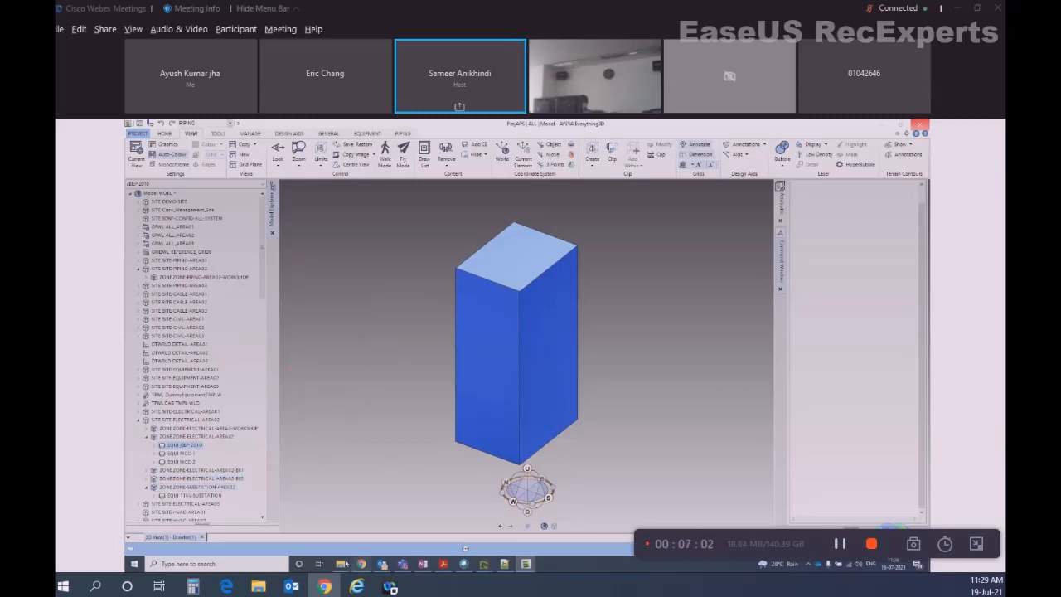
- Make equipment MCC-1 the current element and display only it with the command REM ALL ADD CE
left_click(182, 454)
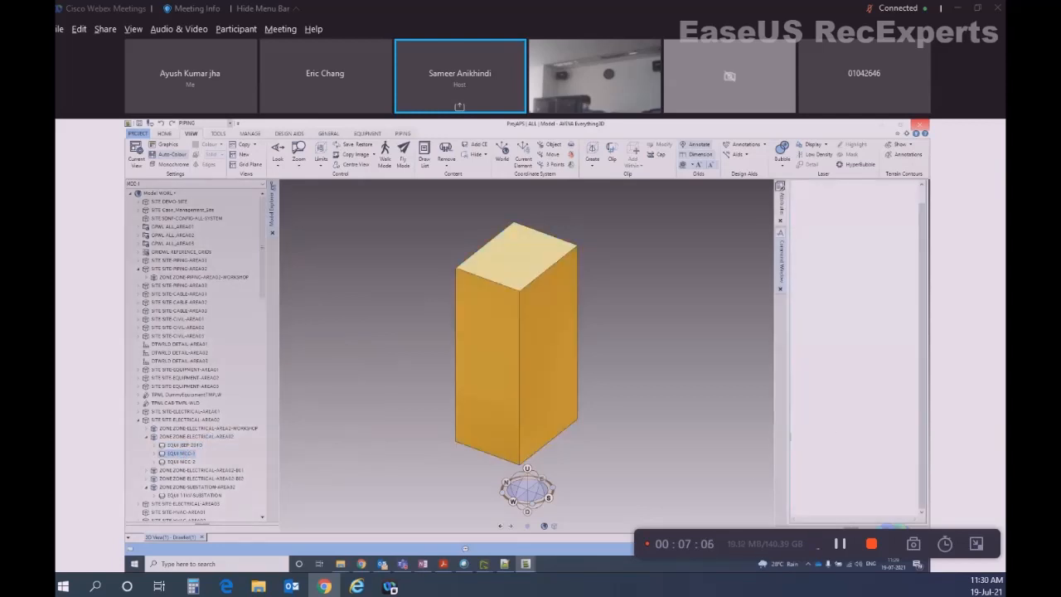
type("REM ALL ADD CE")
key("Return")
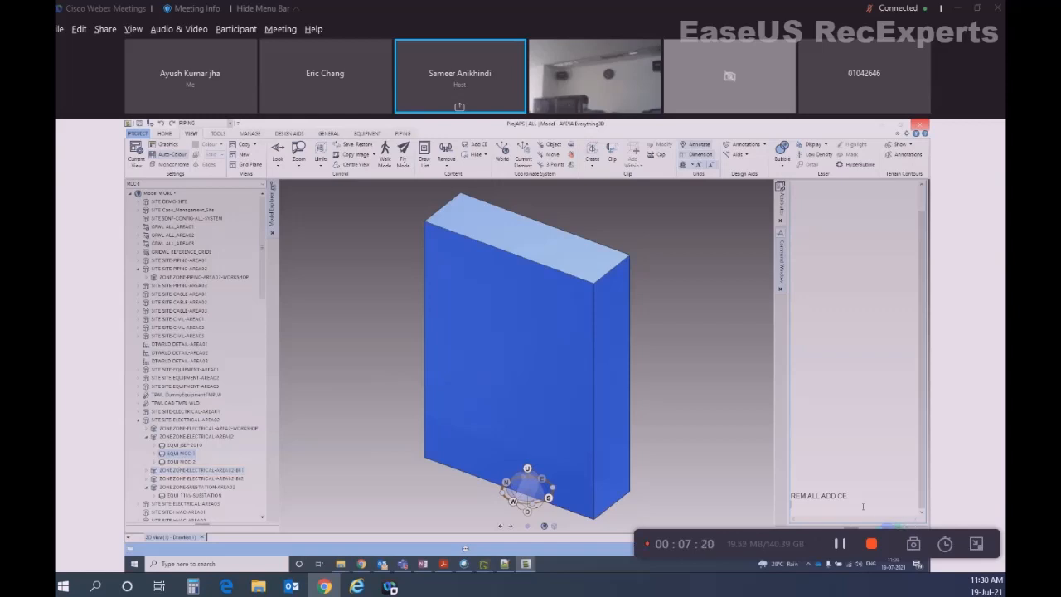
- Clear the 3D view with the command REM ALL, and display SITE-ELECTRICAL-AREA02
left_click_drag(850, 496, 790, 497)
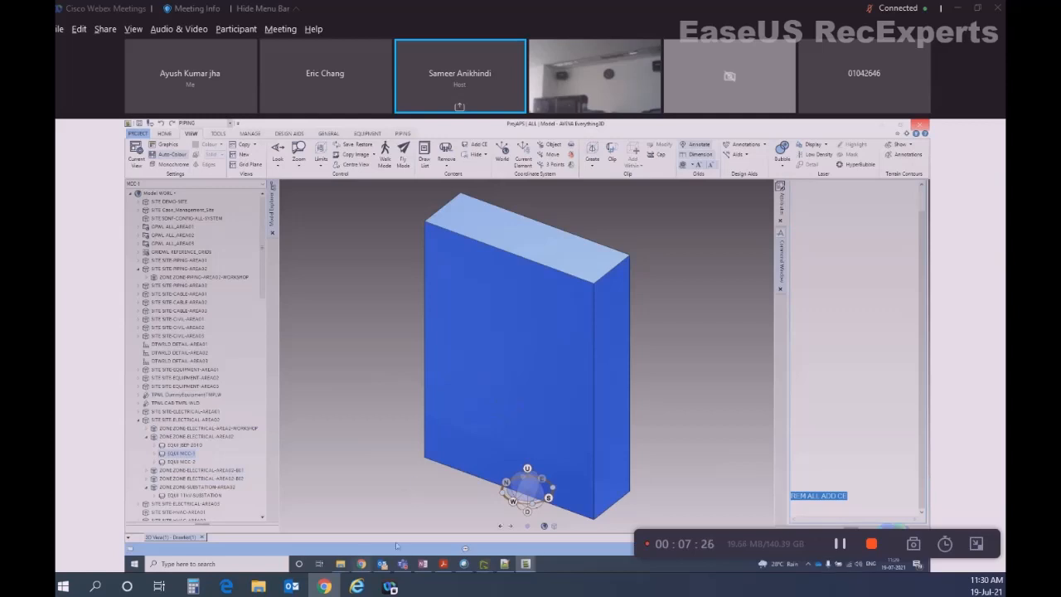
left_click(882, 496)
key("Return")
type("RE")
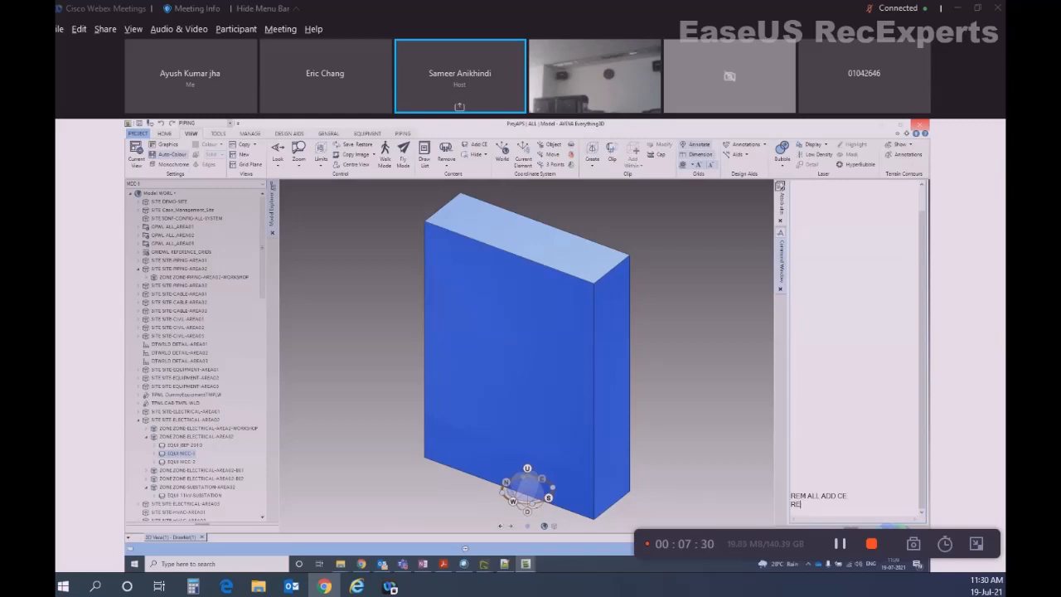
type("KM ALL")
key("Return")
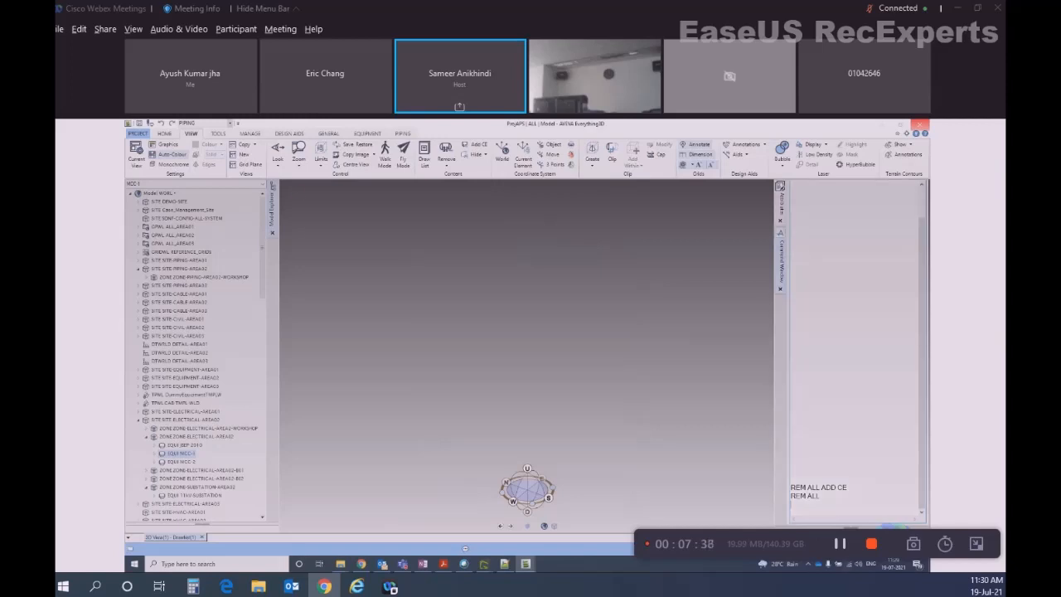
left_click(196, 436)
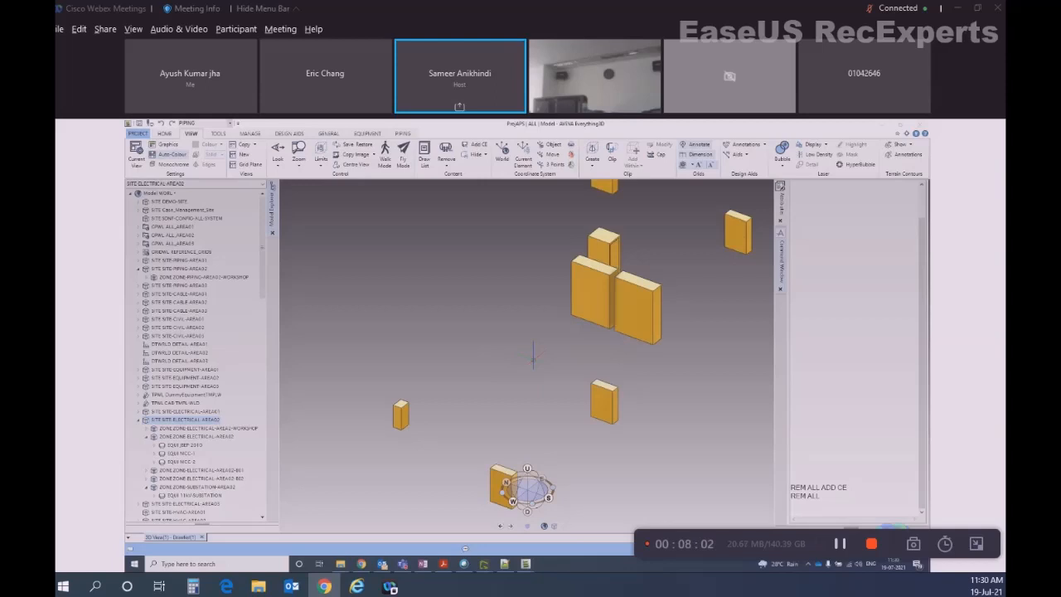
- Make the sites SDNF-CONFIG-ALL-SYSTEM and SITE-CABLE-AREA02 the current element in turn
left_click(213, 185)
key("BackSpace")
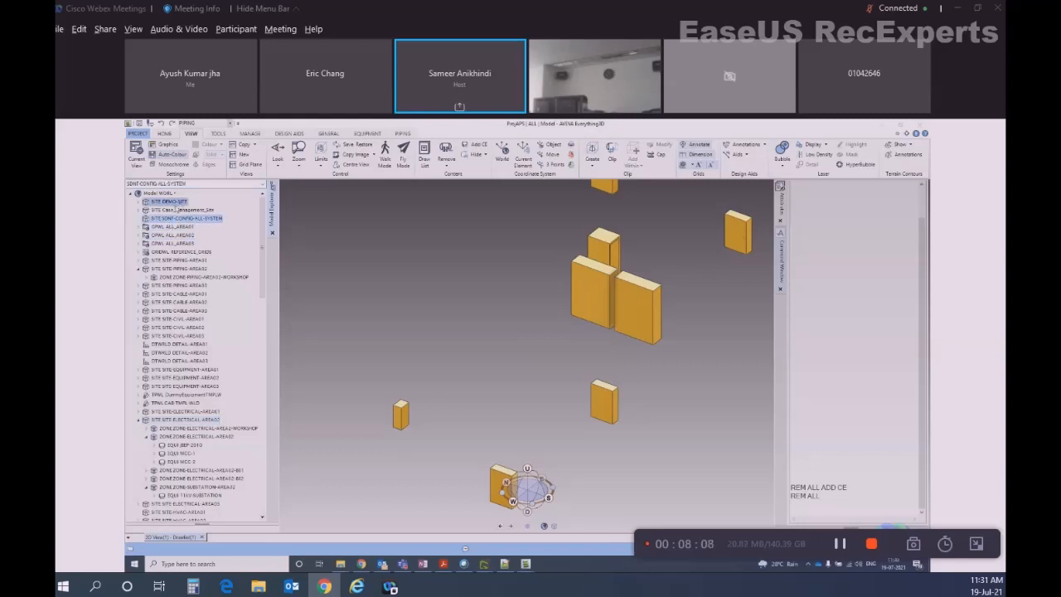
left_click(177, 217)
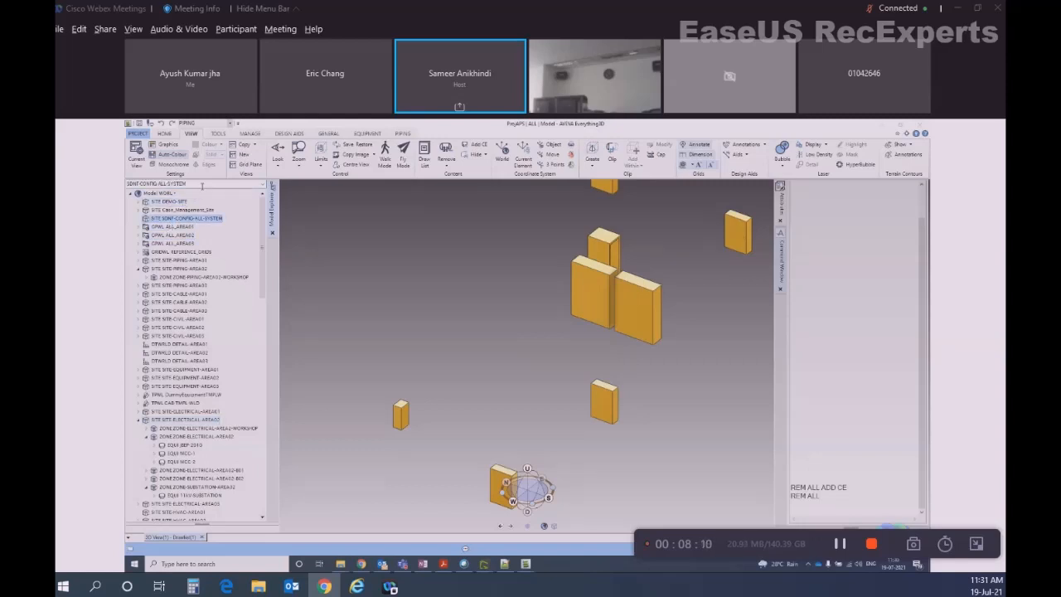
left_click(202, 185)
left_click(184, 301)
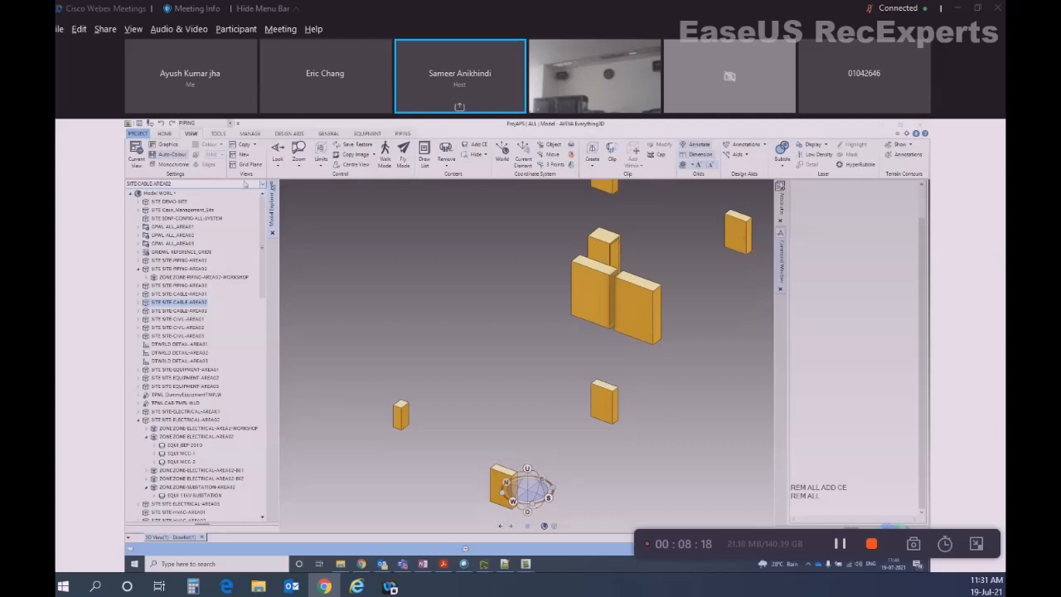
- Replace the current element name with a search for C1101, and make equipment C1101 the current element
double_click(244, 183)
key("BackSpace")
key("BackSpace")
key("BackSpace")
key("BackSpace")
key("BackSpace")
key("BackSpace")
key("BackSpace")
key("BackSpace")
key("BackSpace")
key("BackSpace")
key("BackSpace")
key("BackSpace")
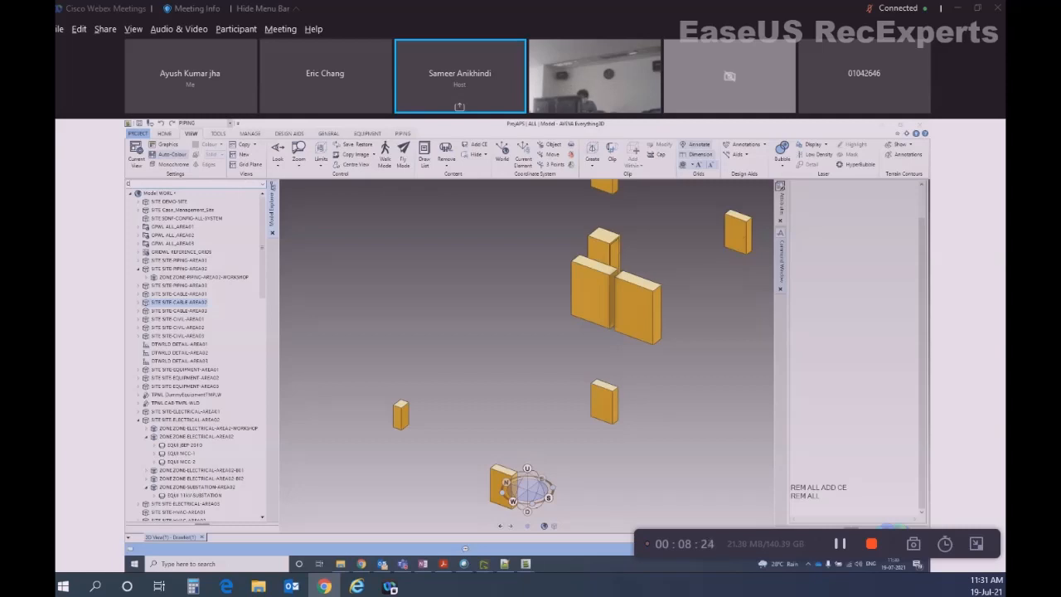
type("C1101")
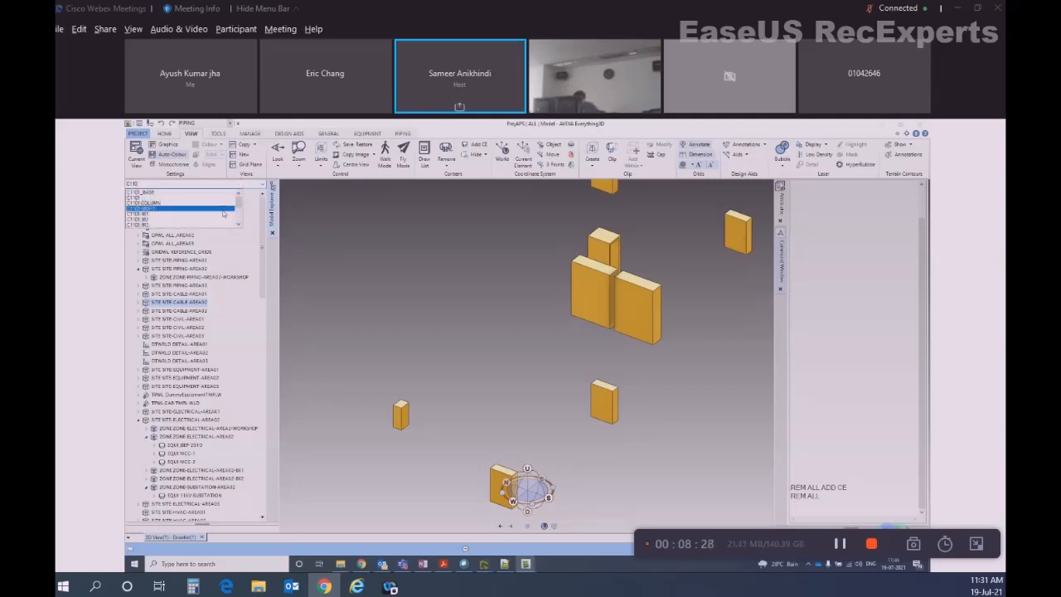
left_click(165, 201)
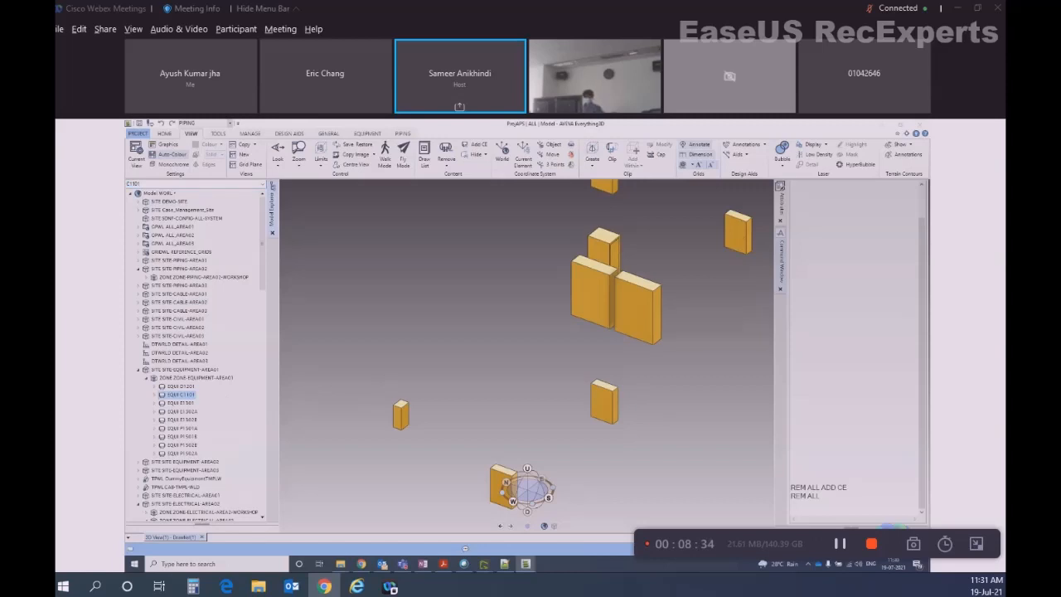
- Highlight equipment C1101 in the 3D view
scroll(333, 302, "down", 5)
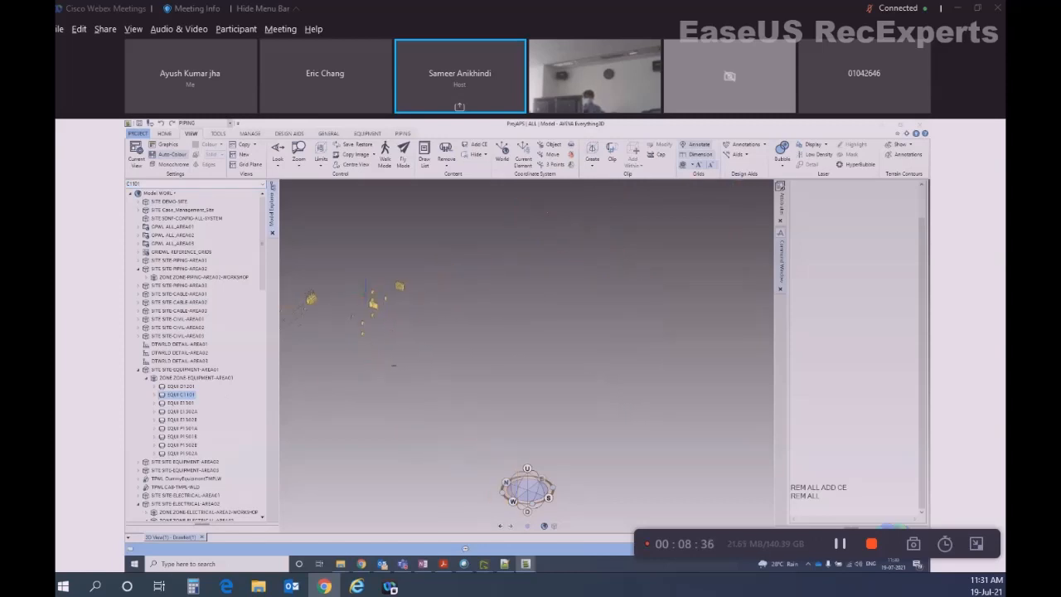
scroll(336, 305, "up", 5)
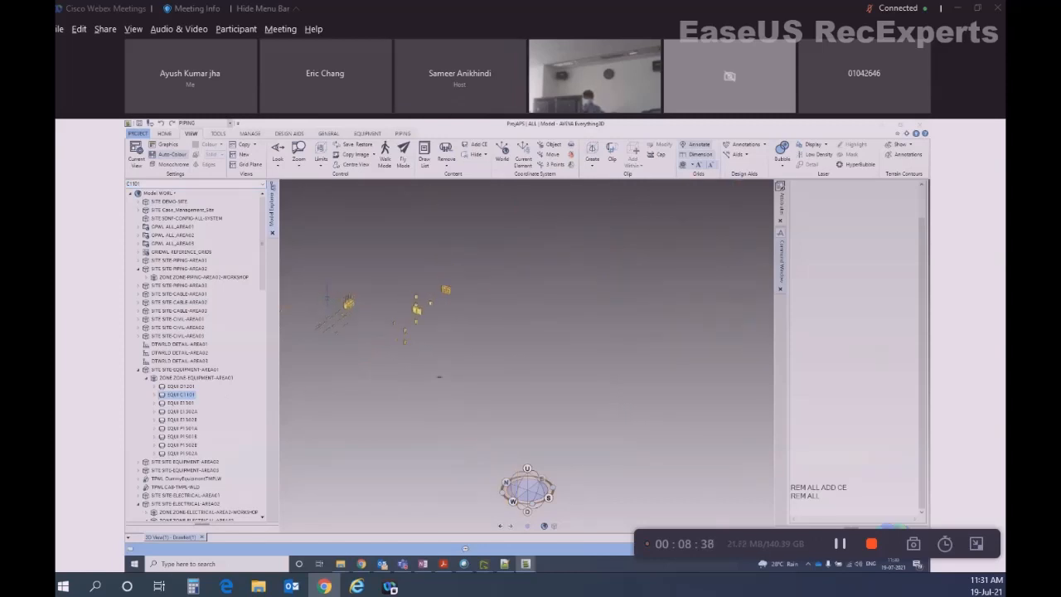
right_click(190, 394)
mouse_move(214, 401)
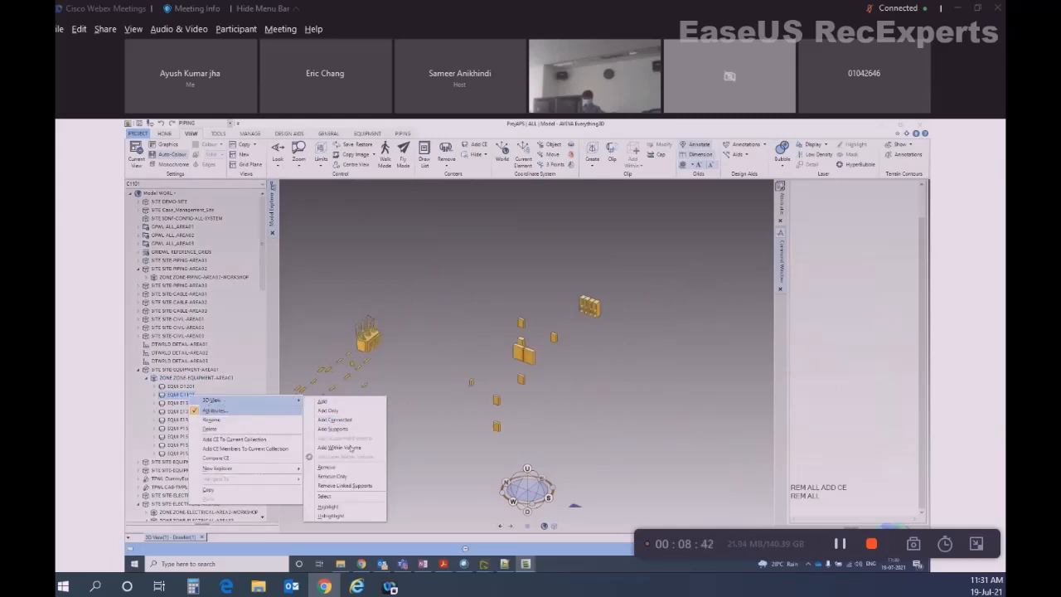
left_click(340, 507)
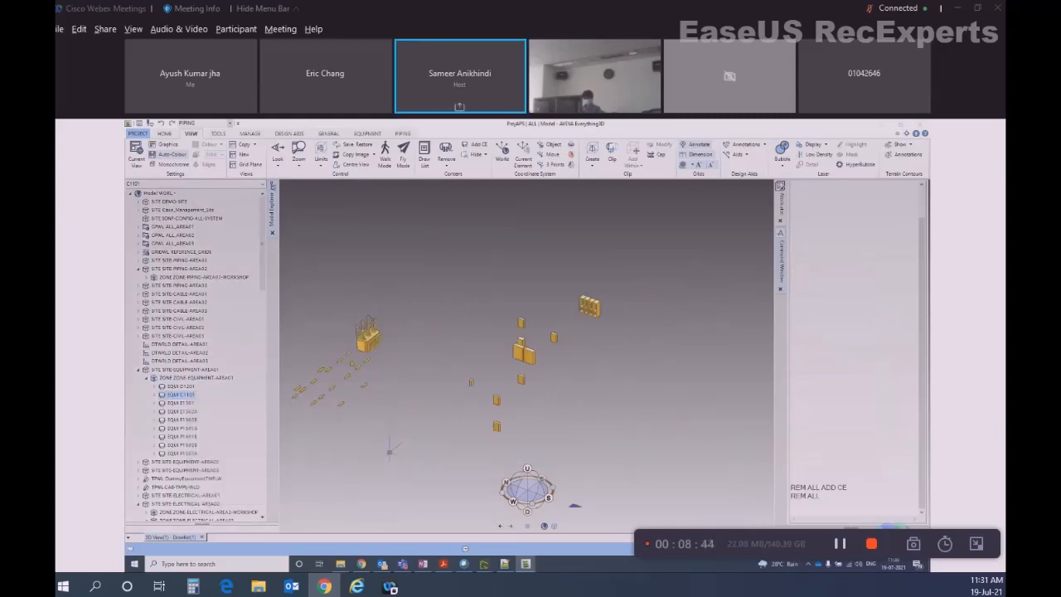
right_click(189, 400)
mouse_move(212, 403)
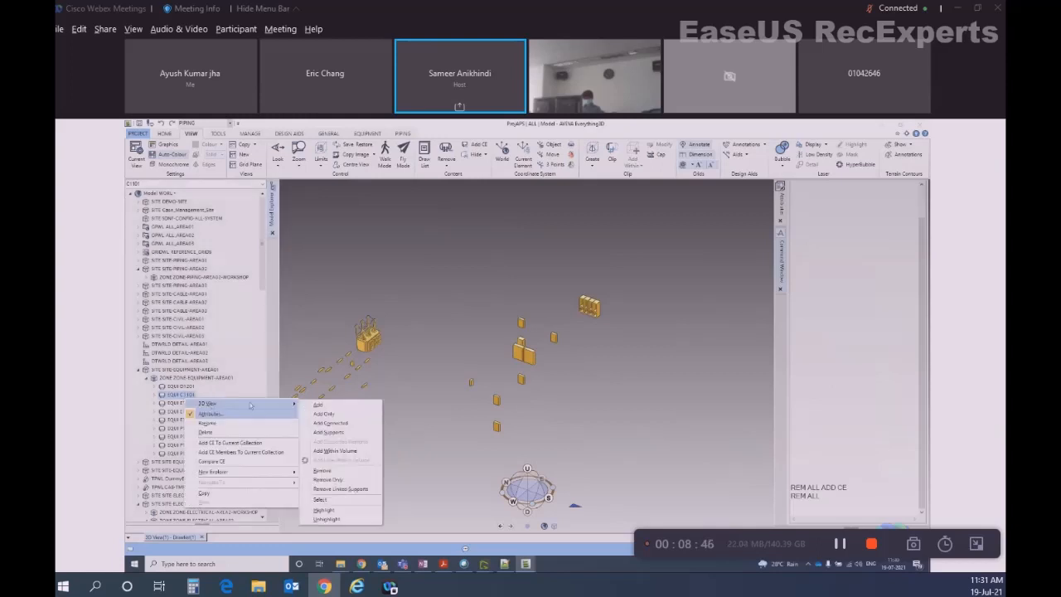
left_click(324, 504)
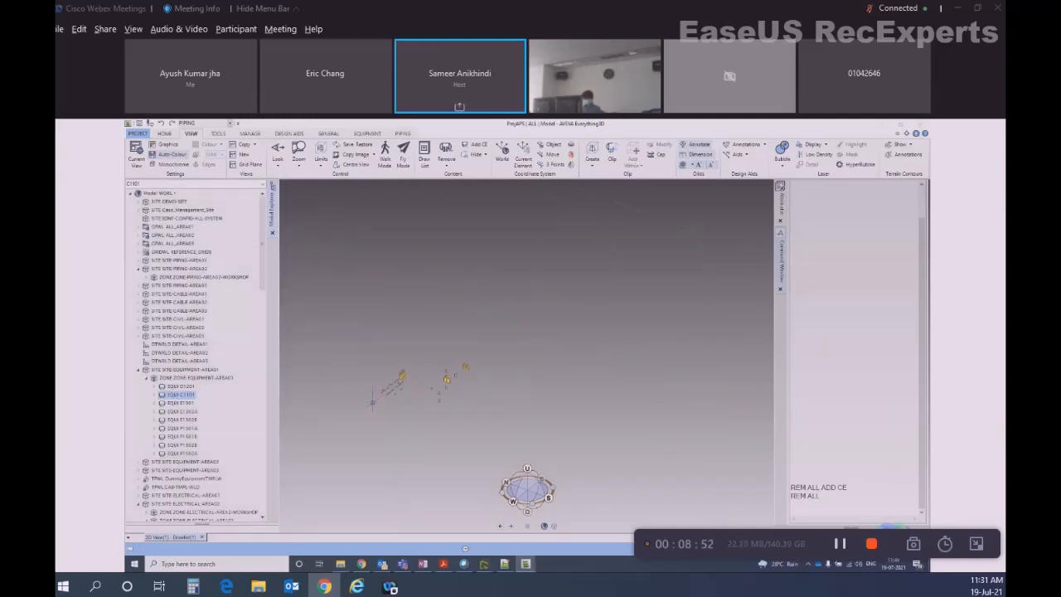
- Examine the highlighted equipment C1101 in the 3D view from several angles and distances
scroll(446, 373, "down", 3)
scroll(452, 402, "up", 4)
scroll(452, 402, "up", 4)
middle_click_drag(438, 286, 460, 344)
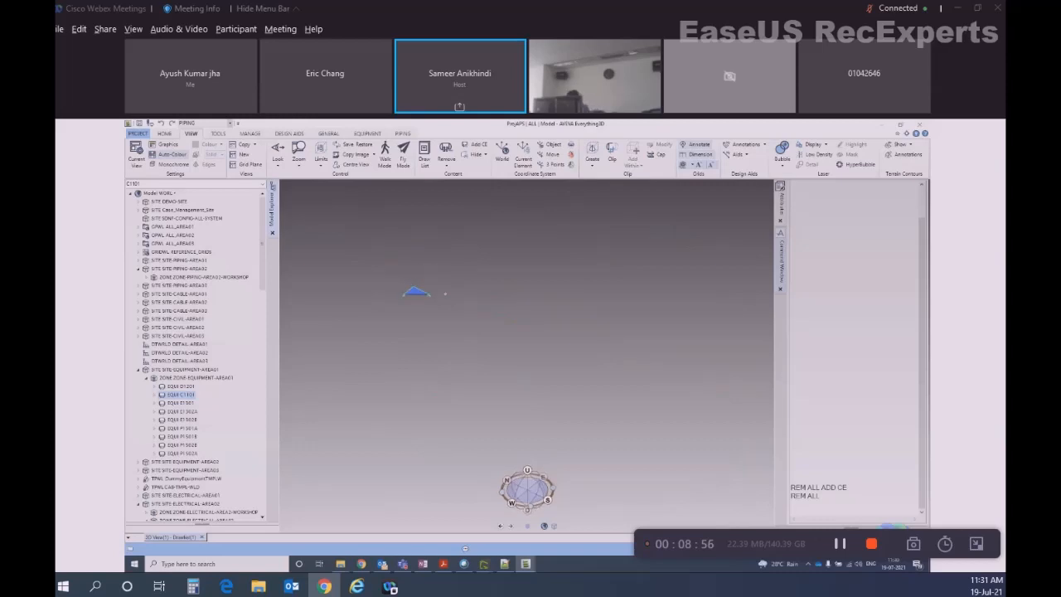
scroll(467, 355, "down", 2)
scroll(416, 323, "up", 3)
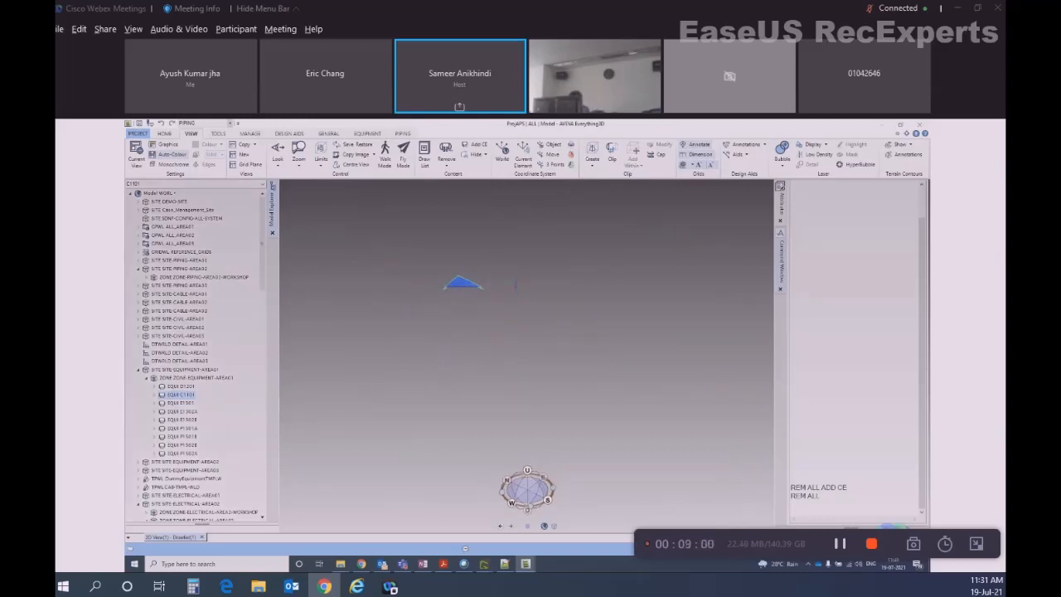
middle_click_drag(516, 285, 473, 225)
scroll(464, 228, "down", 3)
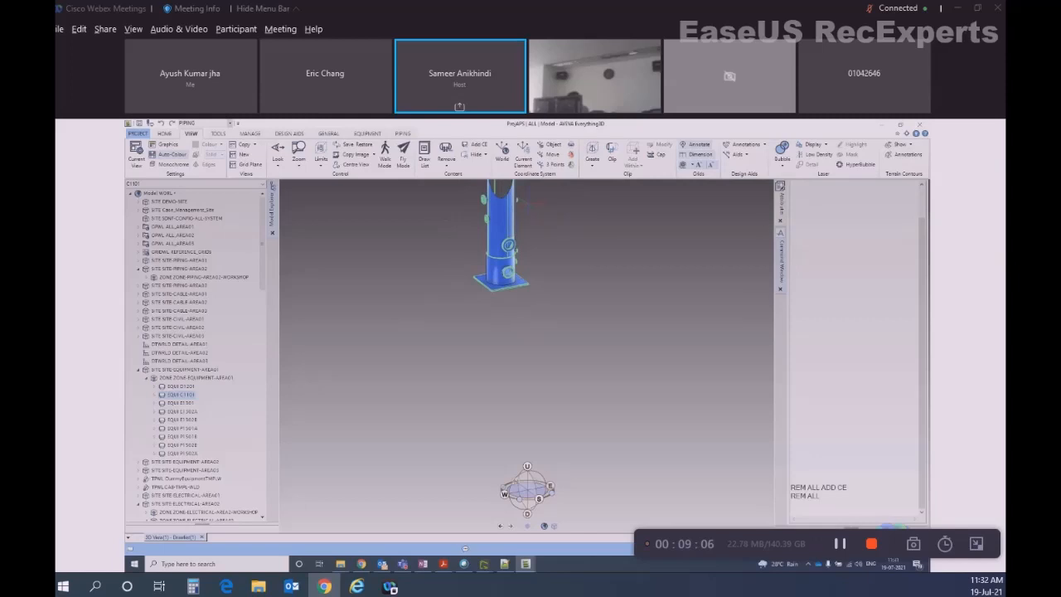
- Fit the 3D view to equipment C1101 and inspect the column relative to the surrounding electrical equipment
right_click(612, 349)
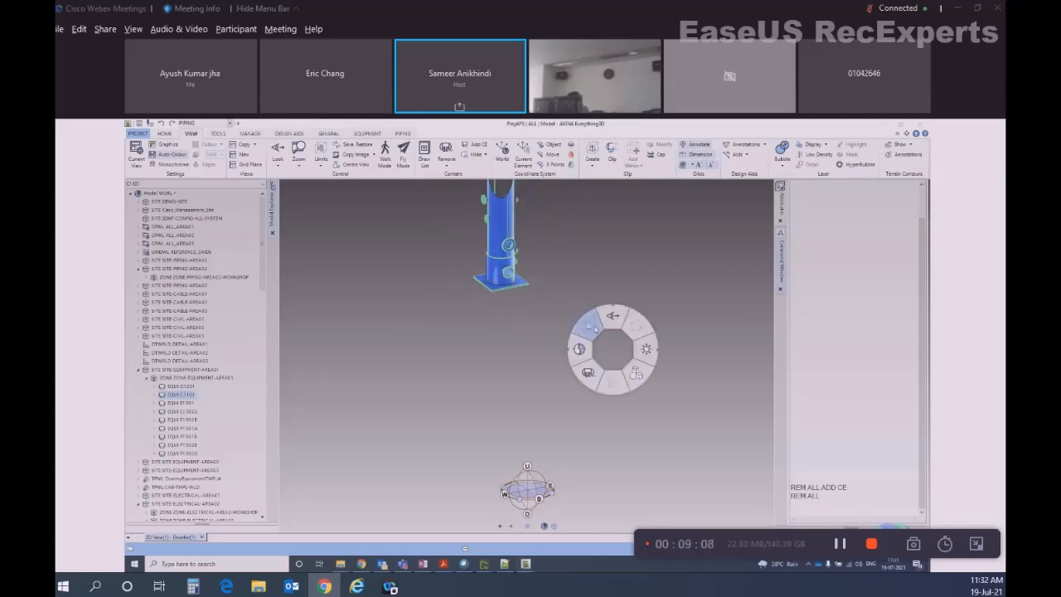
left_click(587, 325)
scroll(501, 311, "up", 3)
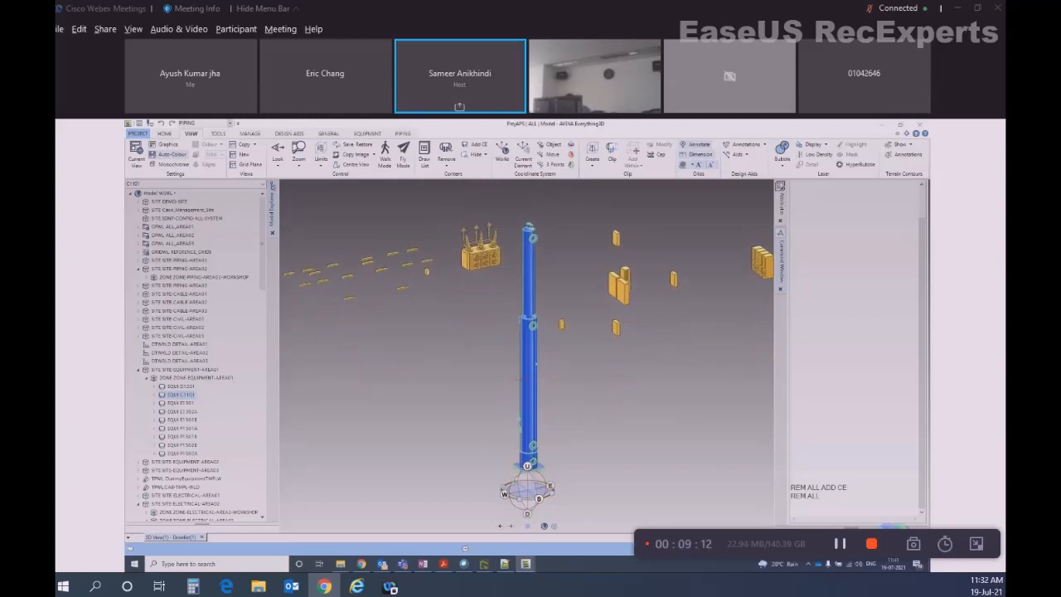
middle_click_drag(501, 310, 549, 313)
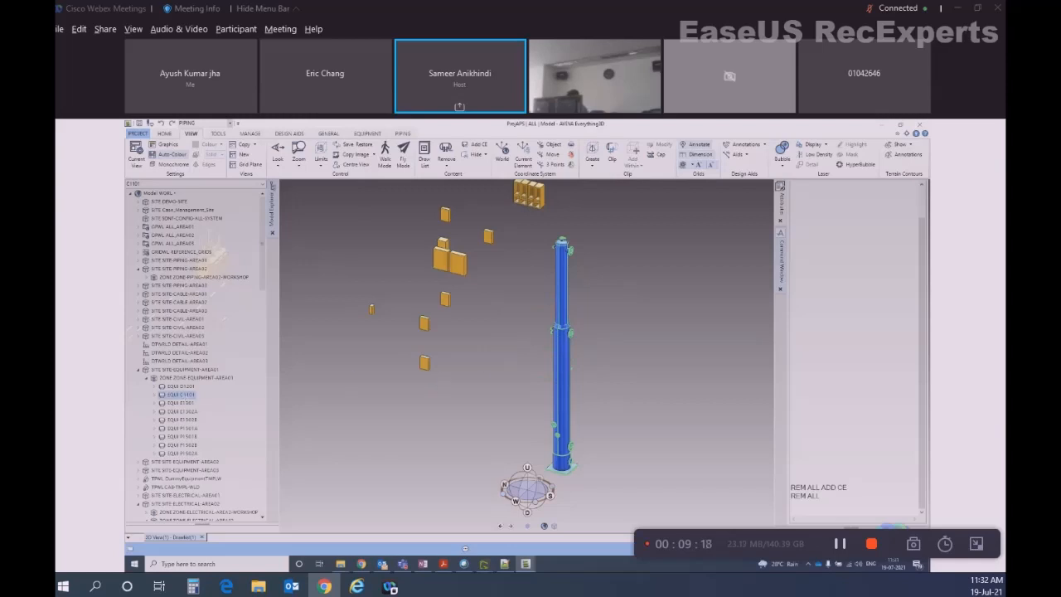
scroll(397, 369, "down", 3)
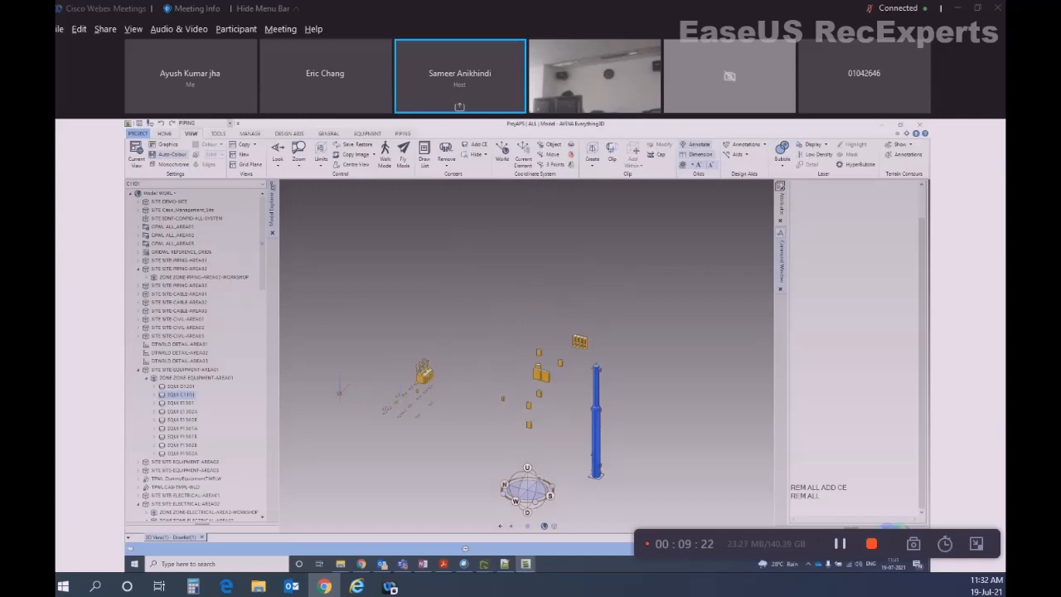
- Make equipment D1201 in ZONE-EQUIPMENT-AREA01 the current element and select it in the 3D view
left_click(186, 387)
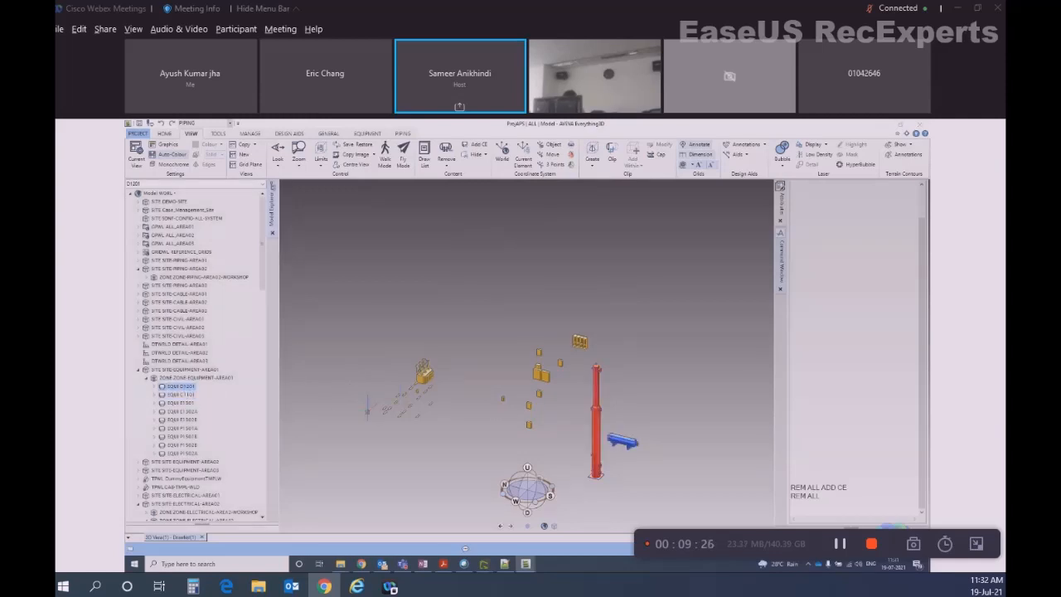
scroll(385, 402, "up", 2)
scroll(386, 402, "up", 1)
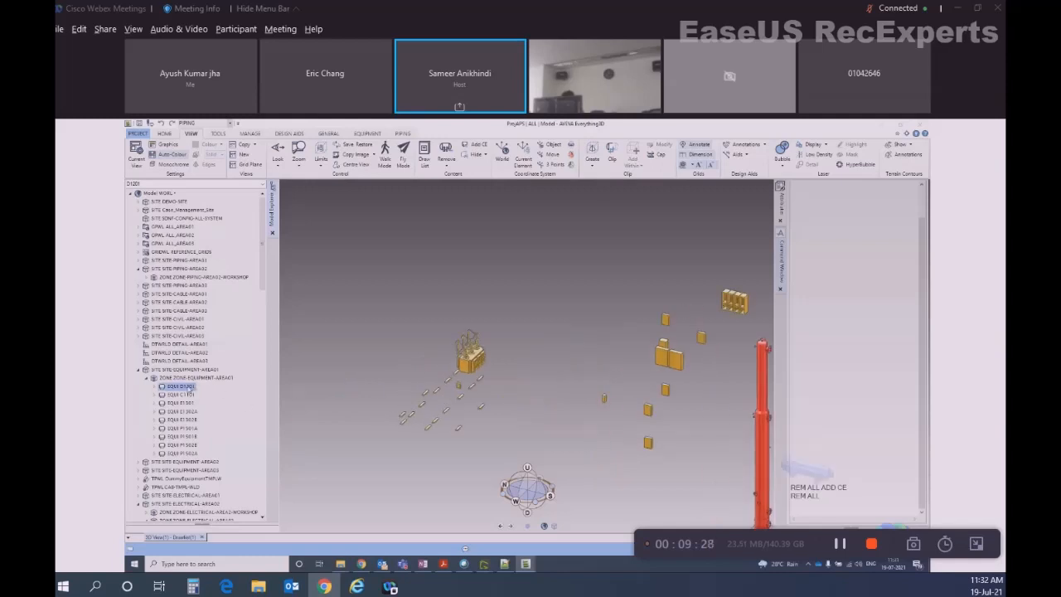
right_click(189, 387)
mouse_move(217, 393)
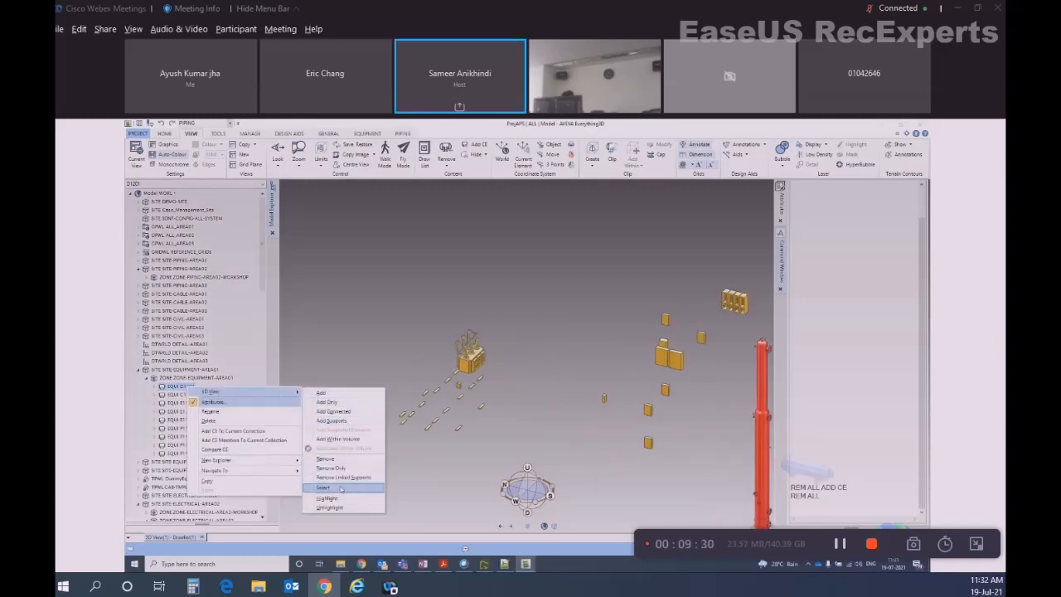
left_click(341, 487)
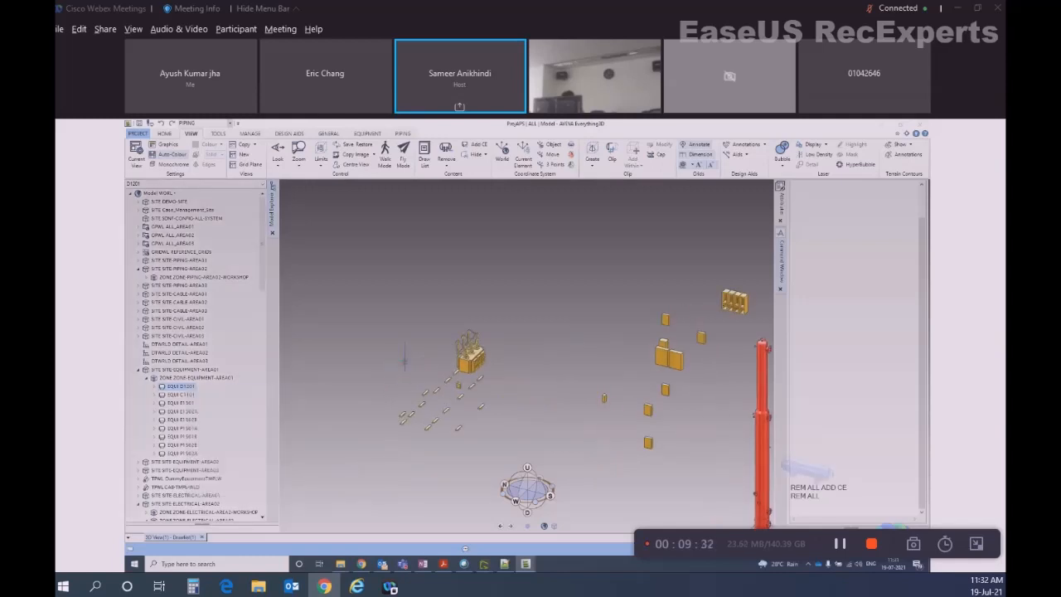
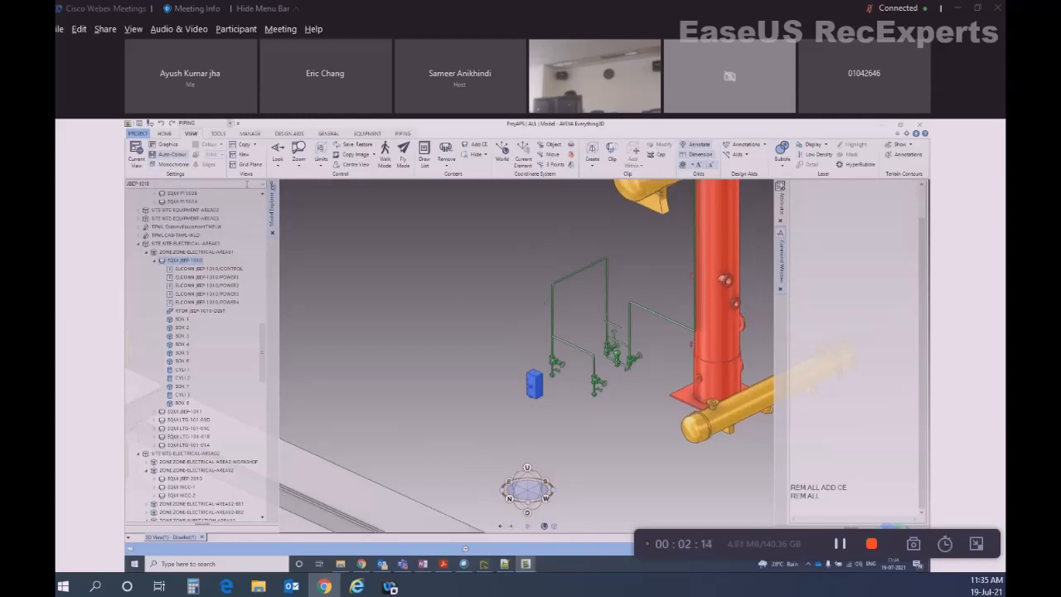
- Clear the element name from the search field and save the changes to the model
left_click(244, 183)
key("BackSpace")
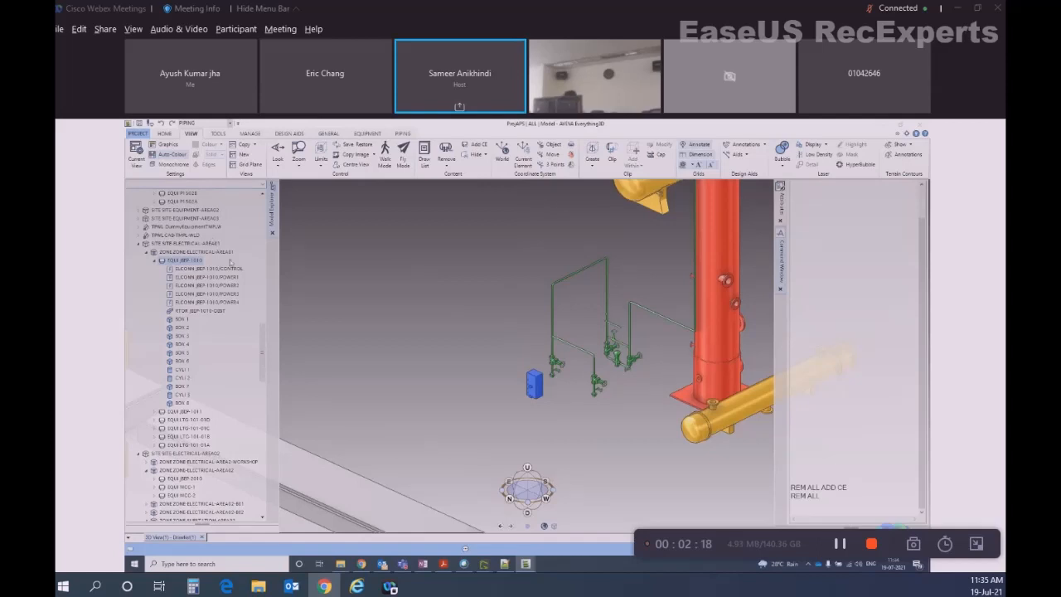
key("Return")
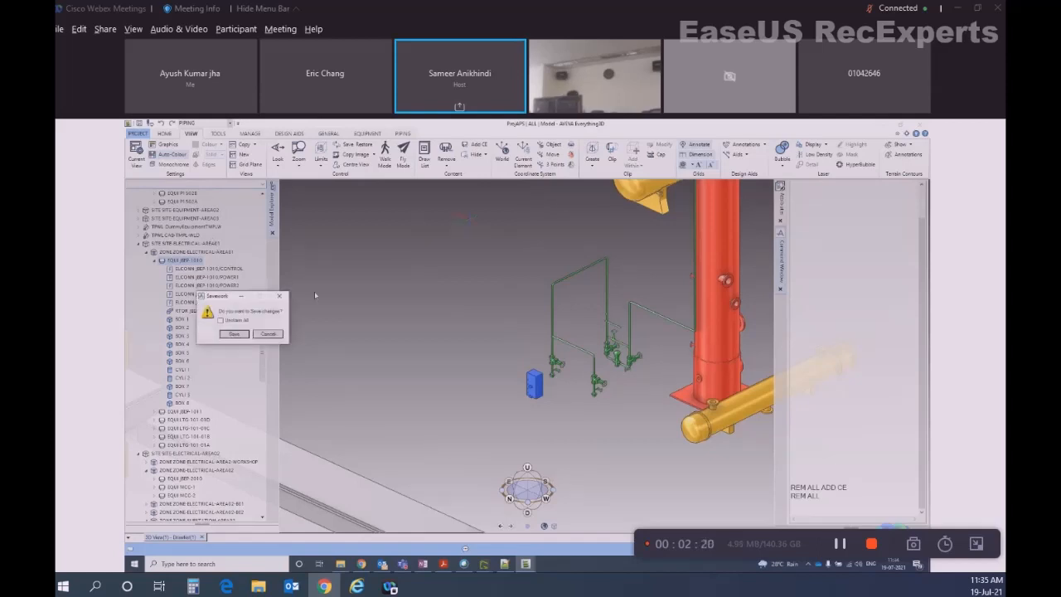
left_click(240, 333)
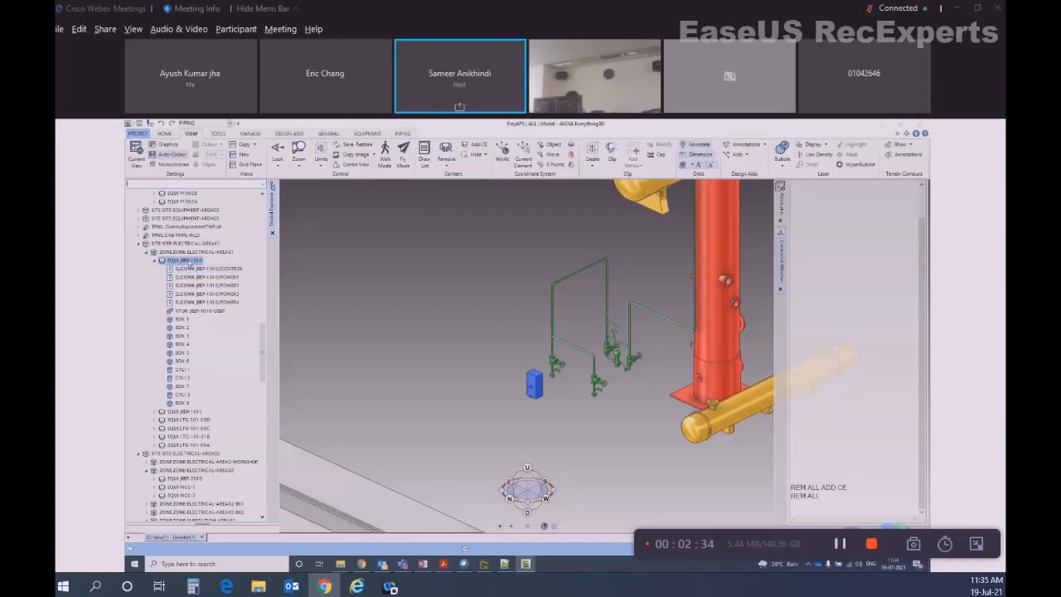
- Query the current user with the command Q USER
left_click(193, 269)
right_click(199, 266)
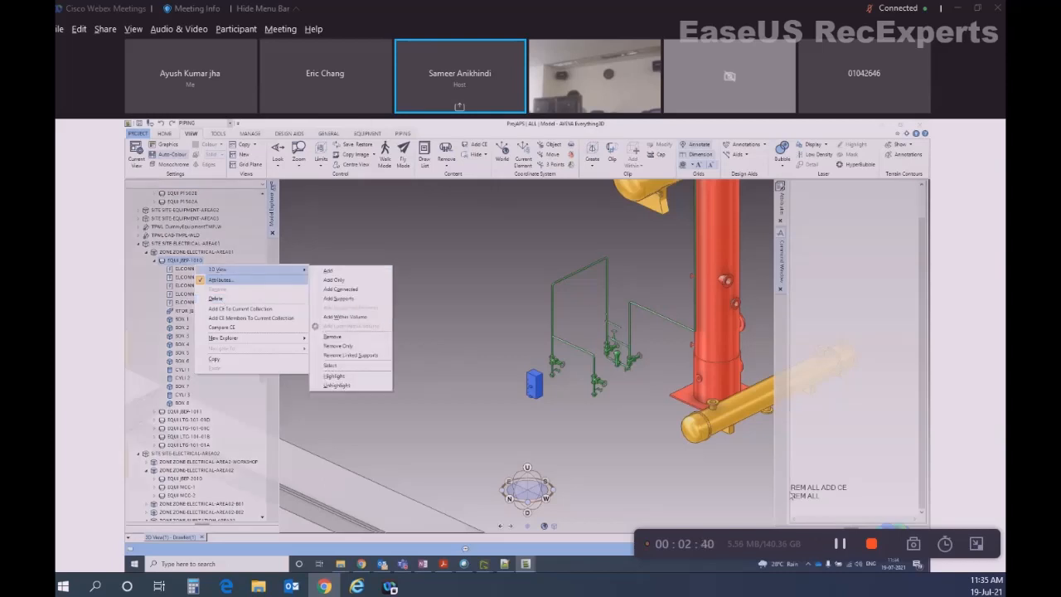
left_click(823, 475)
type("Q USE")
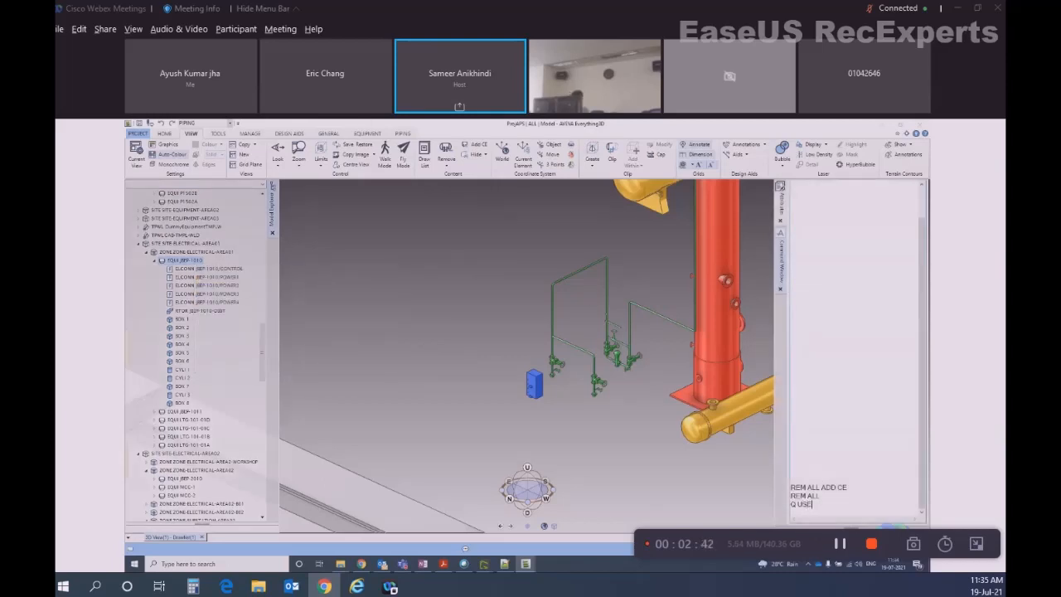
type("R")
key("Return")
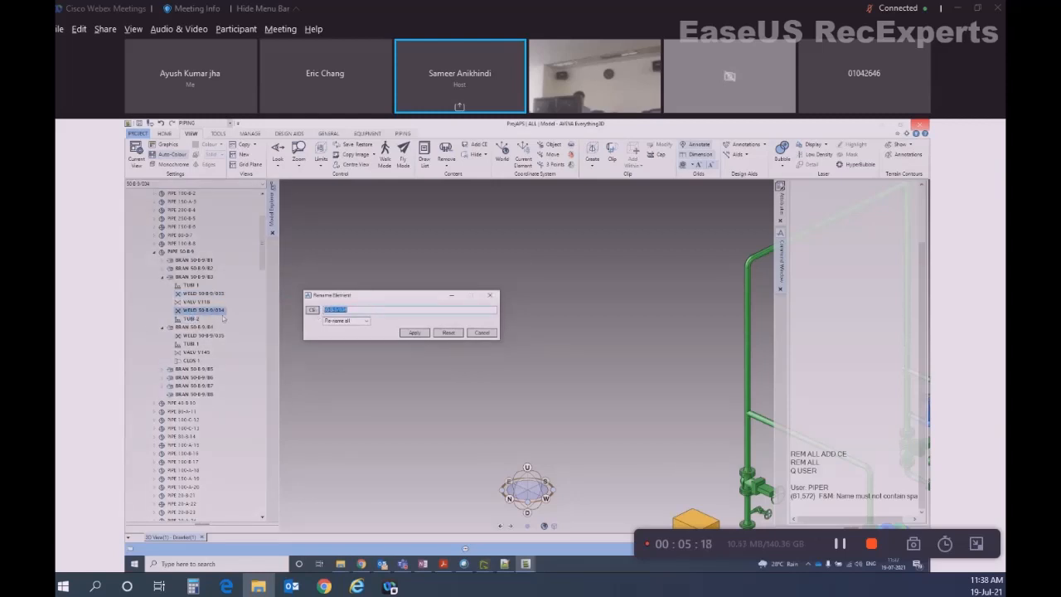
left_click(351, 323)
left_click(350, 341)
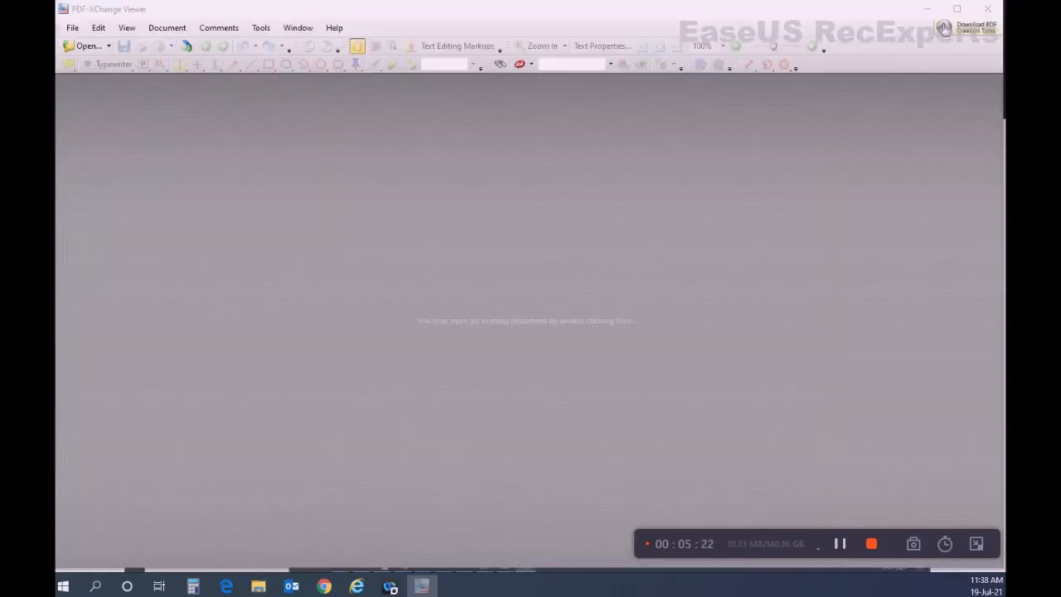
left_click(926, 9)
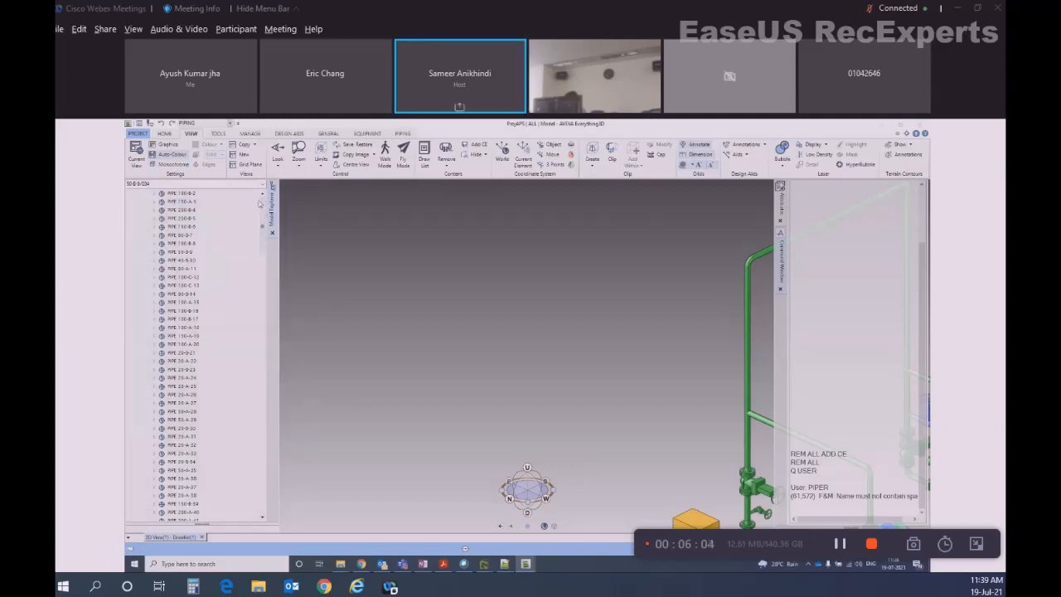
- Remove everything from the 3D view and display SITE-PIPING-AREA01
scroll(260, 203, "up", 5)
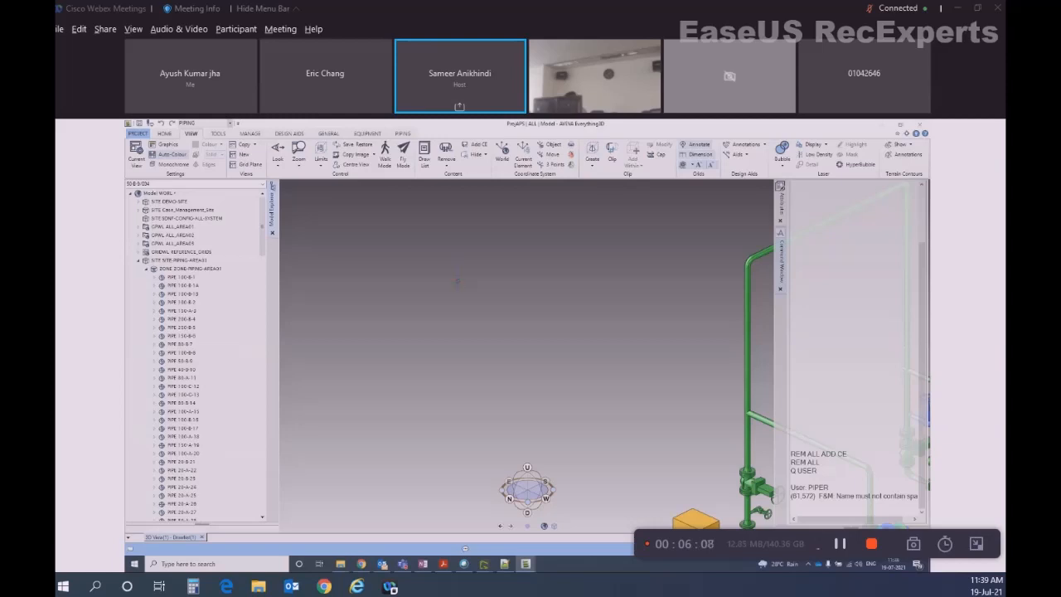
left_click(447, 163)
left_click(461, 185)
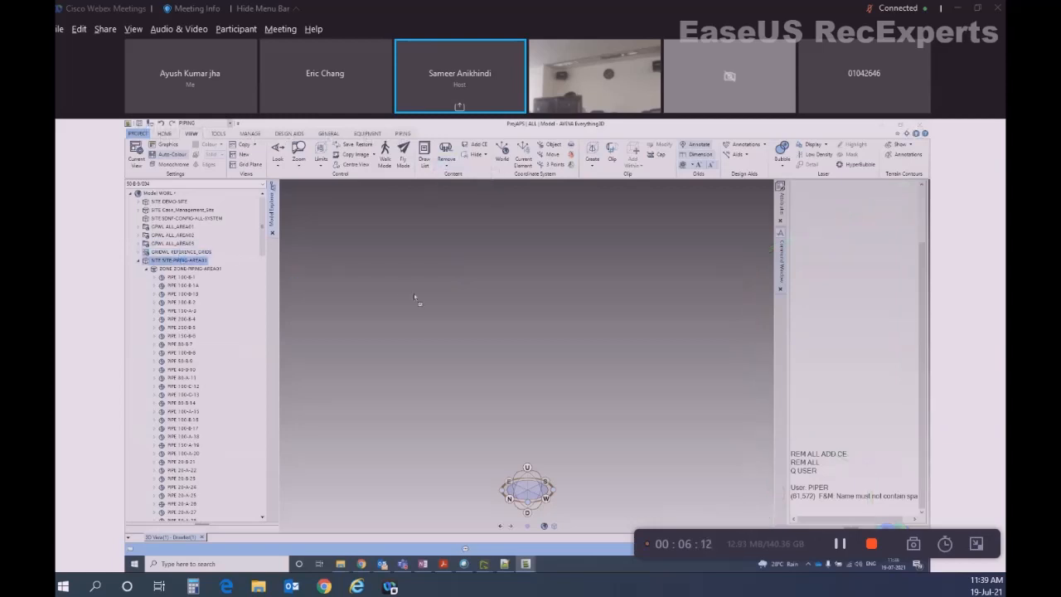
left_click_drag(415, 297, 448, 293)
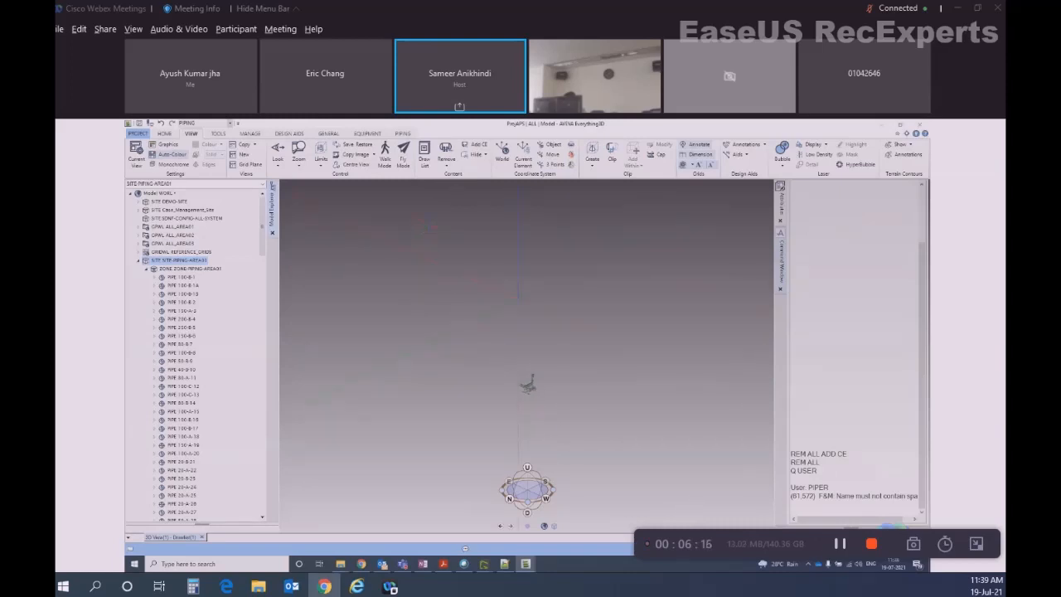
left_click_drag(431, 223, 632, 309)
left_click_drag(329, 277, 478, 464)
left_click_drag(283, 334, 507, 509)
mouse_move(688, 461)
left_mouse_down()
mouse_move(429, 443)
mouse_move(443, 496)
mouse_move(432, 520)
left_mouse_up()
left_click_drag(661, 440, 597, 240)
left_click_drag(594, 291, 279, 179)
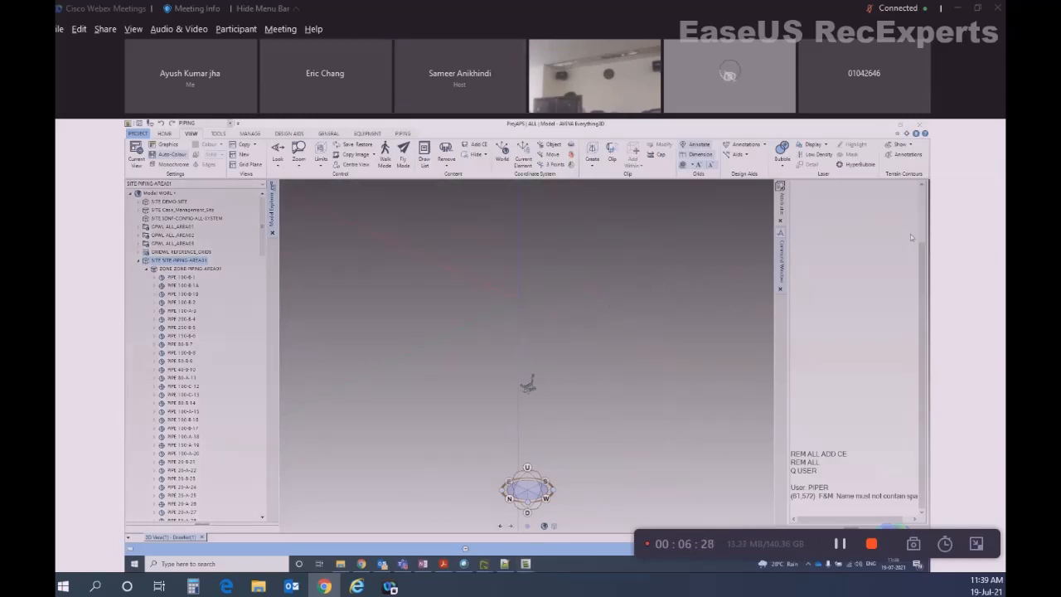
left_click_drag(749, 253, 384, 209)
left_click_drag(587, 359, 306, 180)
left_click_drag(587, 247, 340, 179)
left_click_drag(403, 445, 705, 524)
left_click_drag(357, 362, 580, 228)
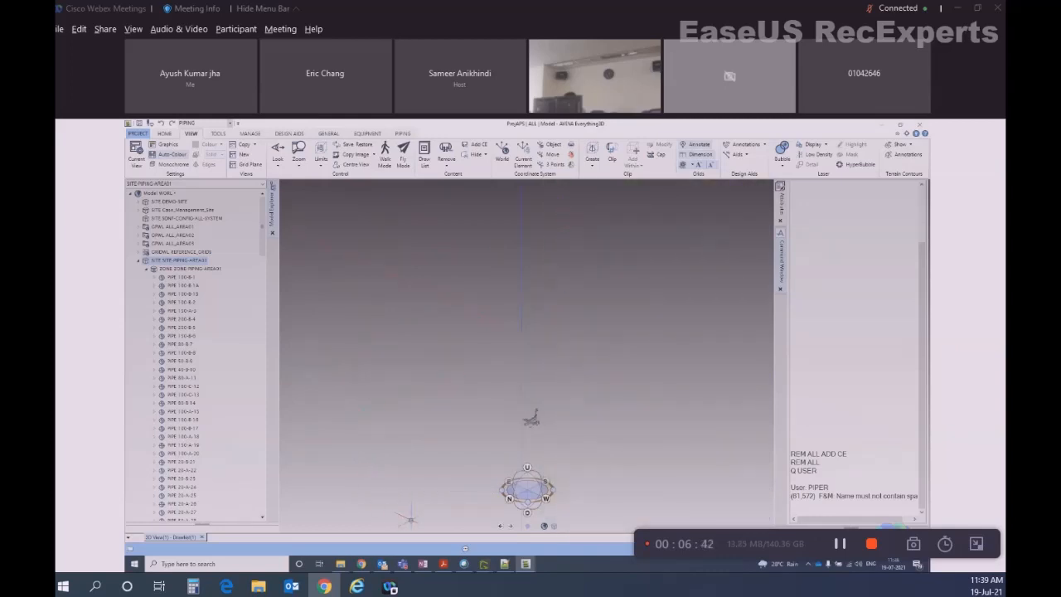
left_click_drag(411, 520, 280, 180)
- Examine the pipework of SITE-PIPING-AREA01 close up in the 3D view
scroll(553, 445, "up", 2)
scroll(524, 450, "up", 7)
middle_click_drag(524, 450, 640, 523)
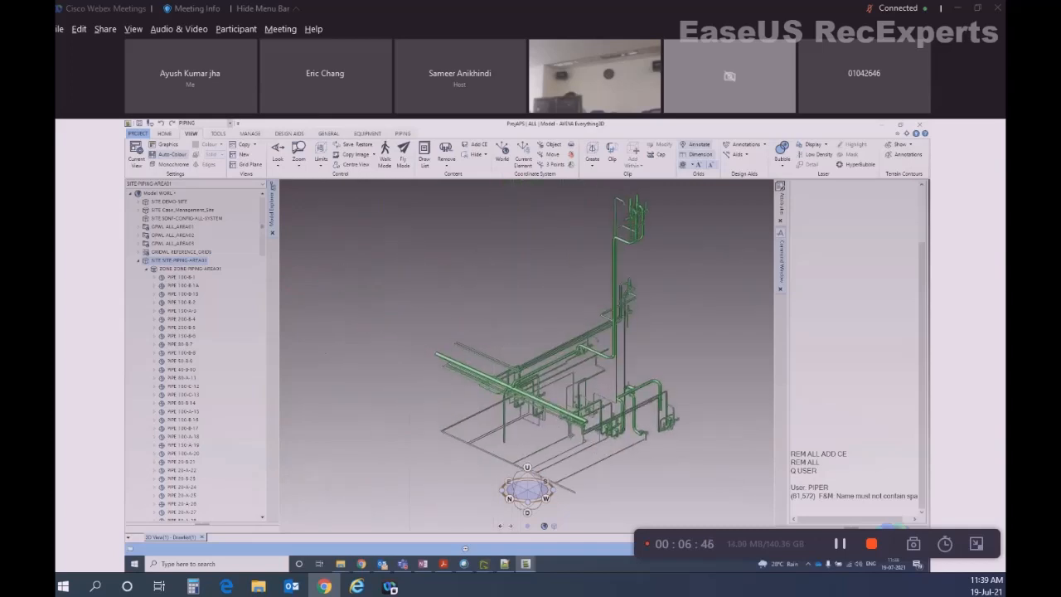
mouse_move(539, 414)
middle_mouse_down()
mouse_move(639, 365)
mouse_move(539, 423)
middle_mouse_up()
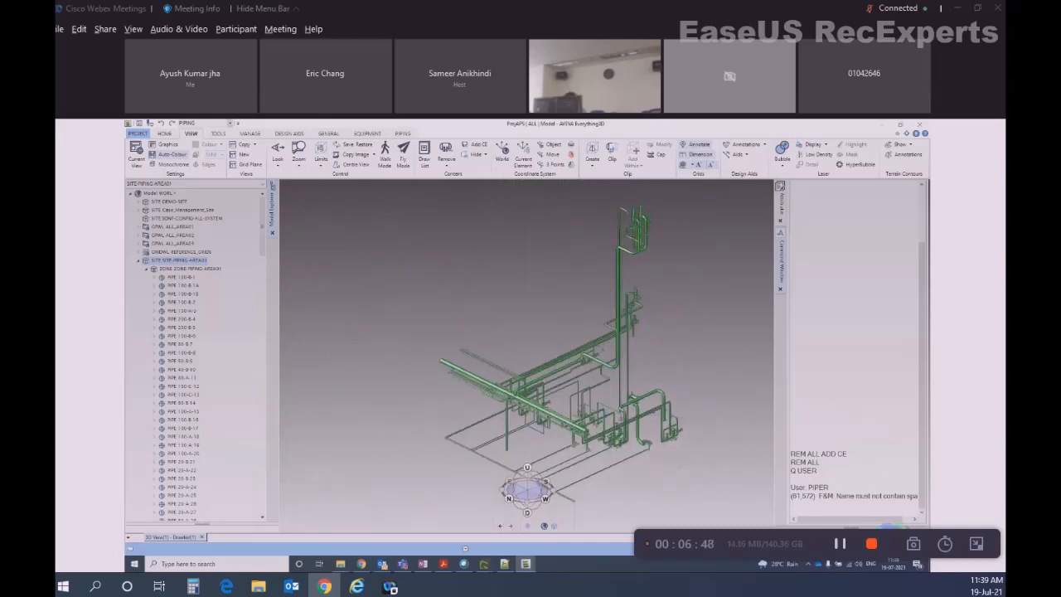
scroll(621, 409, "up", 3)
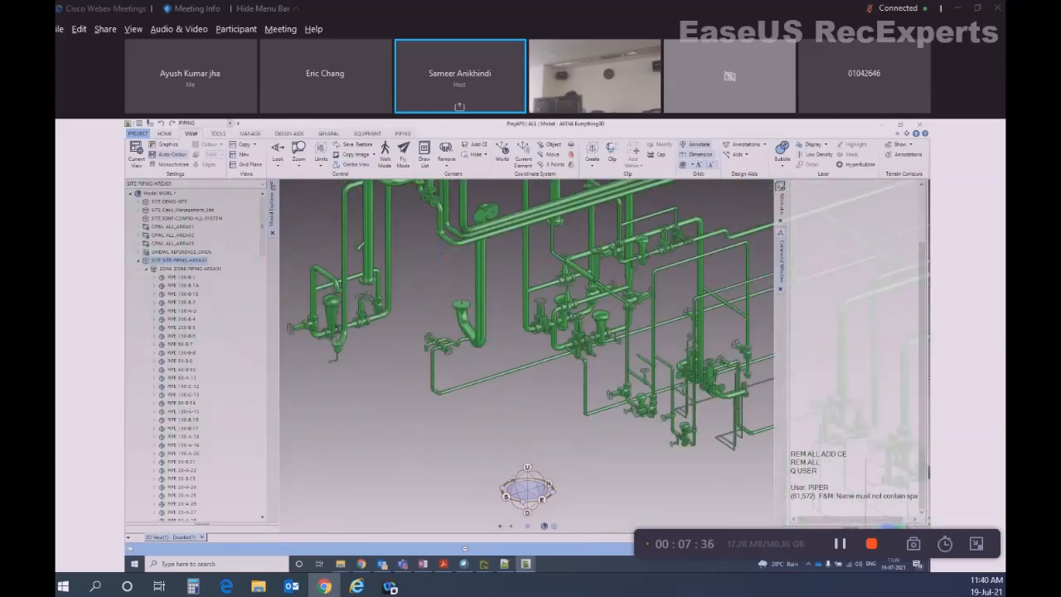
- Set the insulation visibility to 50% translucency in the graphics representation settings, apply it, and inspect the insulated pipes
left_click(170, 145)
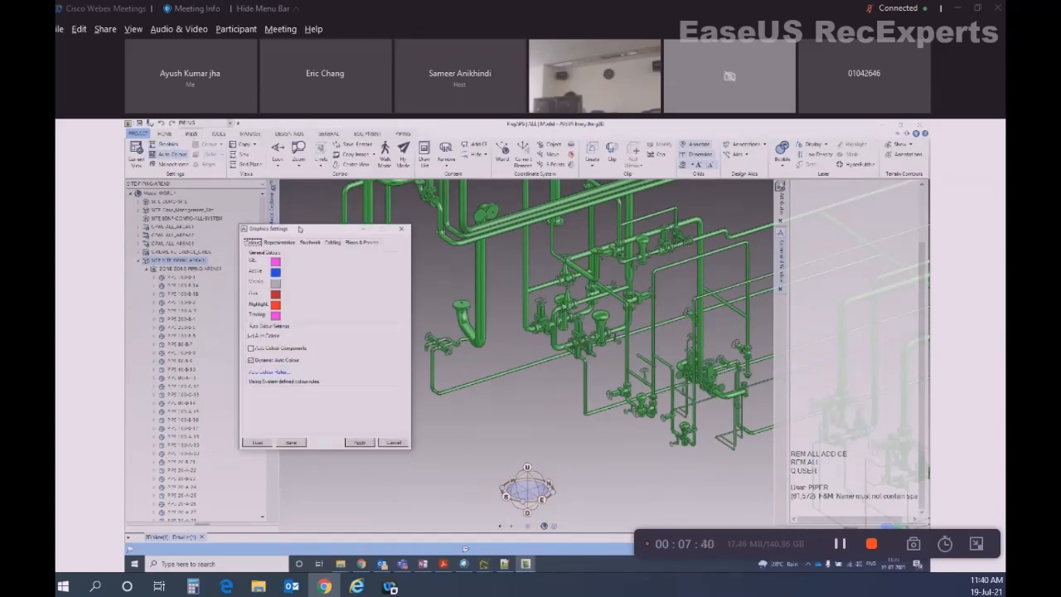
left_click_drag(300, 229, 215, 160)
left_click(203, 175)
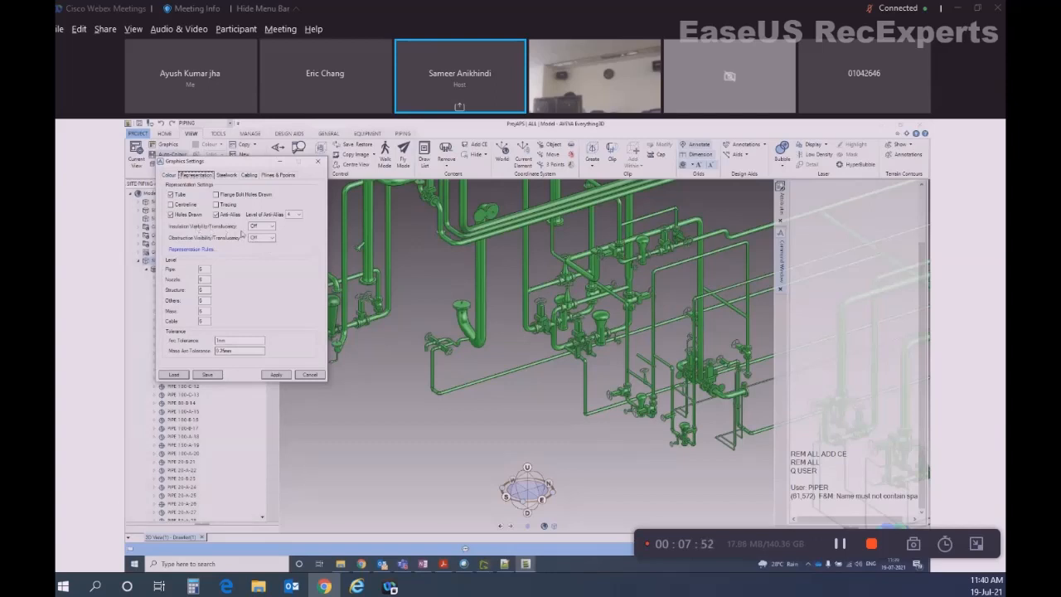
left_click(262, 227)
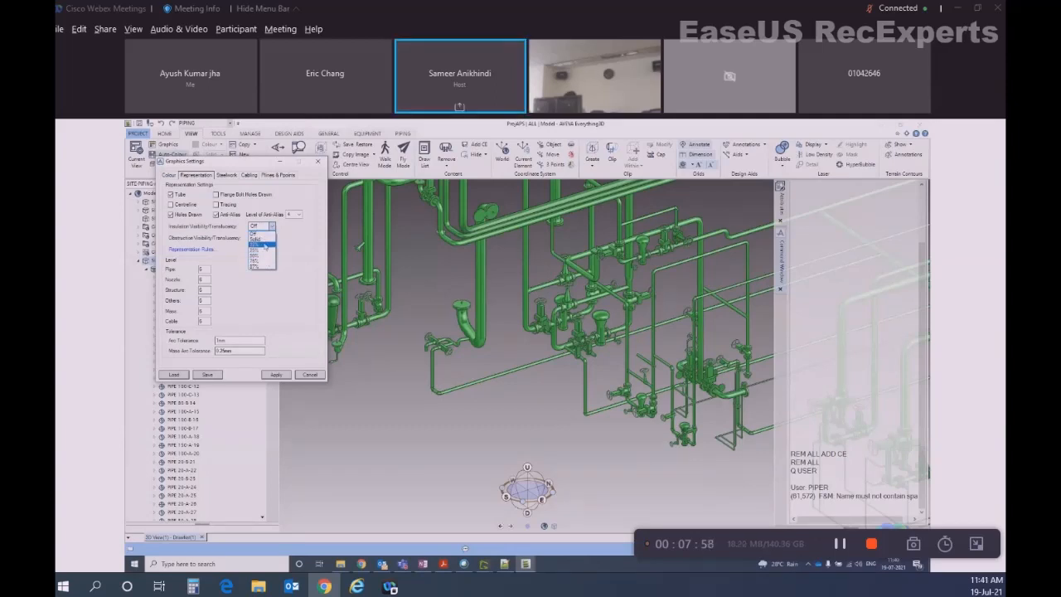
left_click(268, 256)
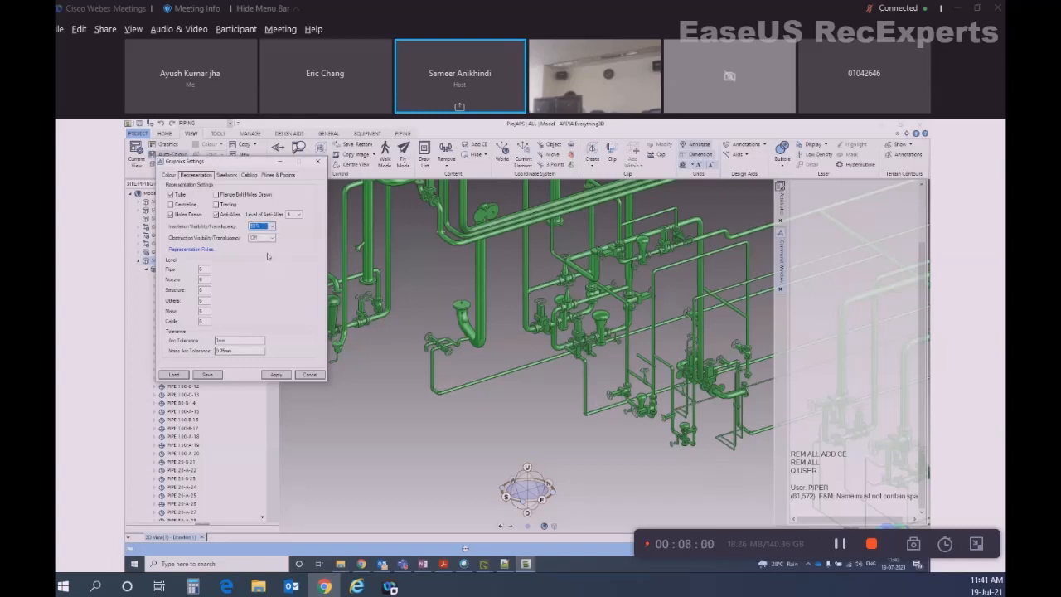
left_click(276, 375)
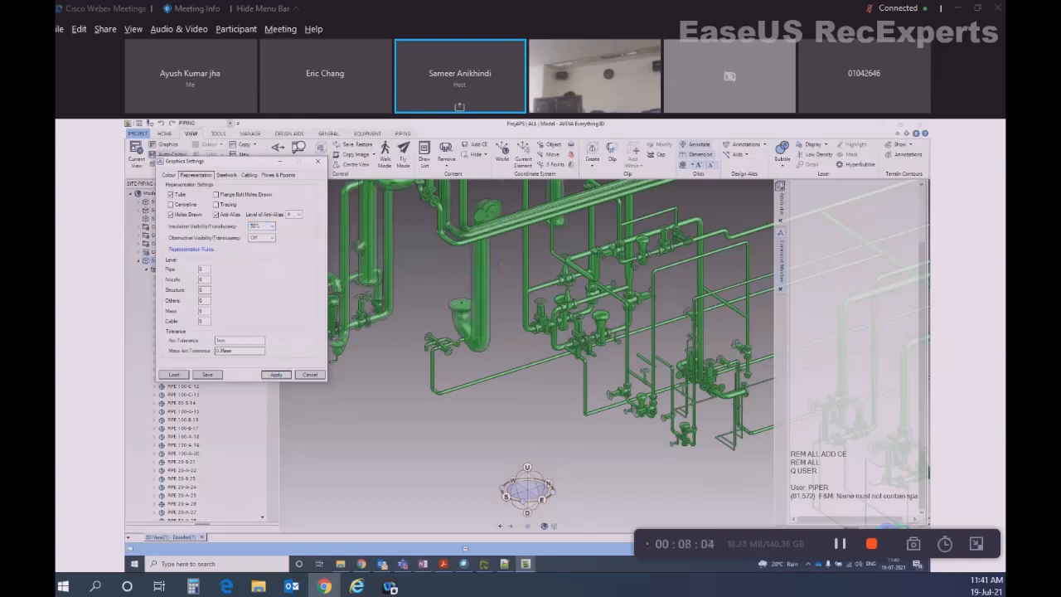
scroll(442, 235, "up", 5)
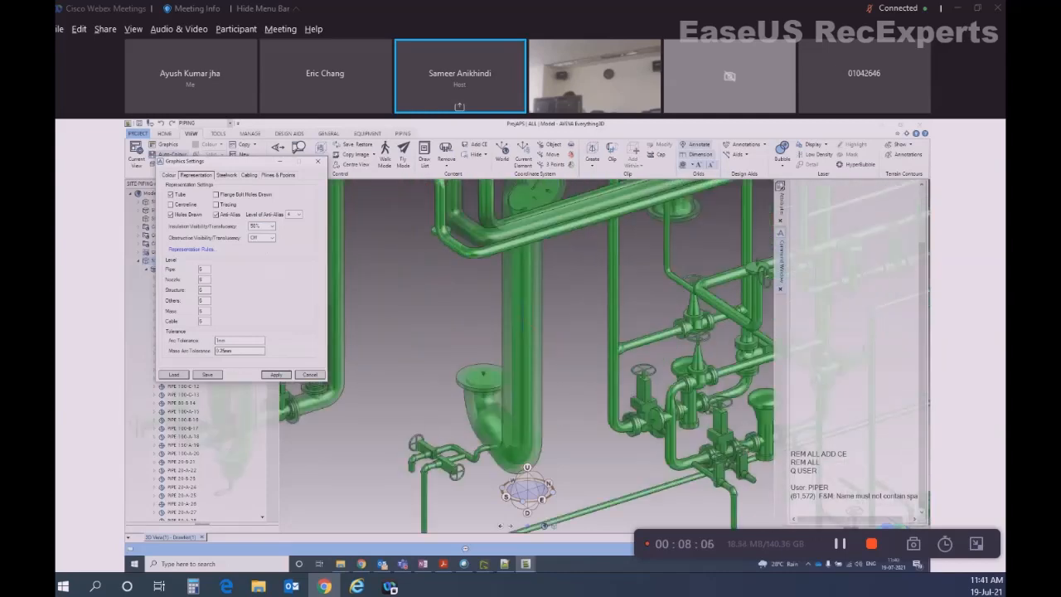
scroll(521, 302, "up", 3)
scroll(521, 302, "down", 7)
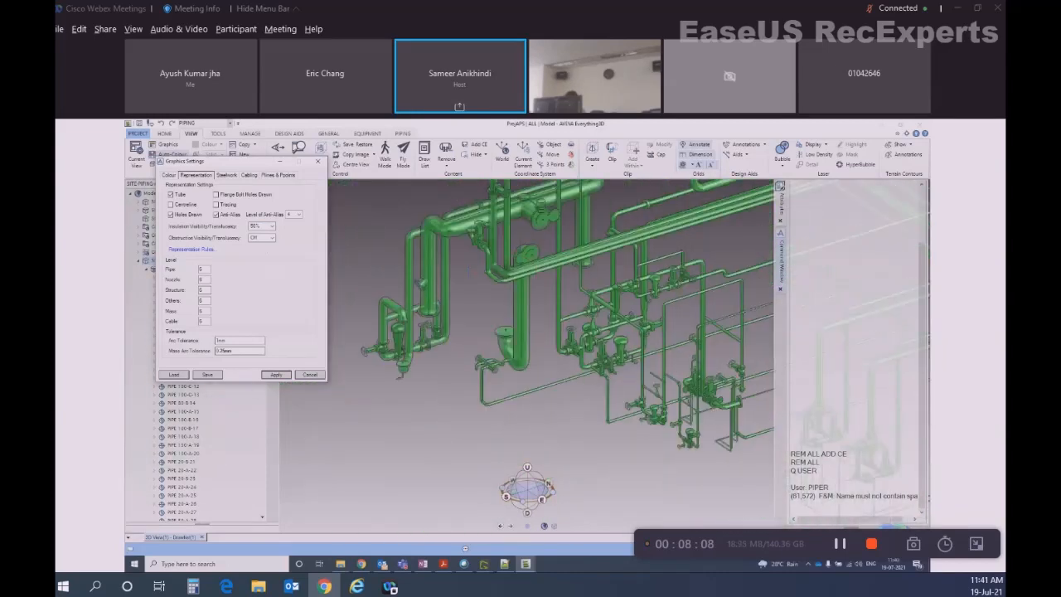
- Set the insulation visibility to 75% translucency in the graphics representation settings and apply it
scroll(439, 216, "up", 4)
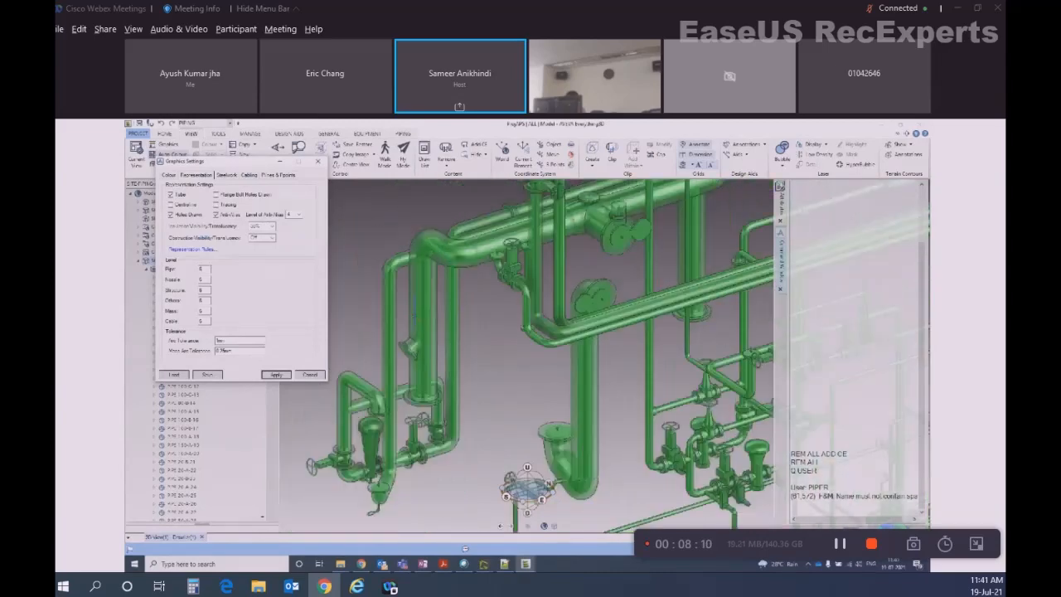
scroll(431, 241, "down", 1)
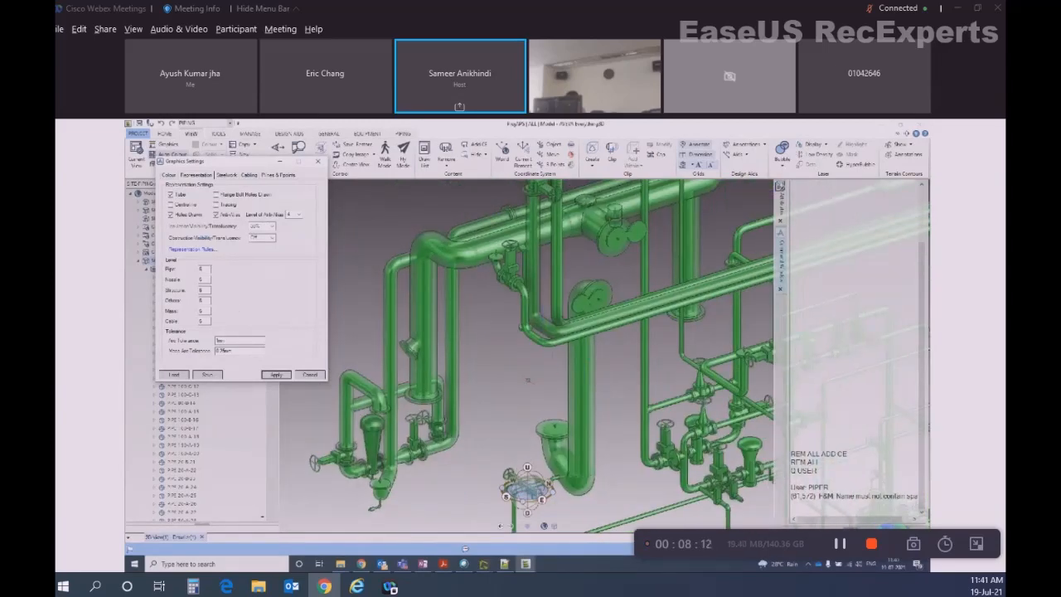
left_click(263, 226)
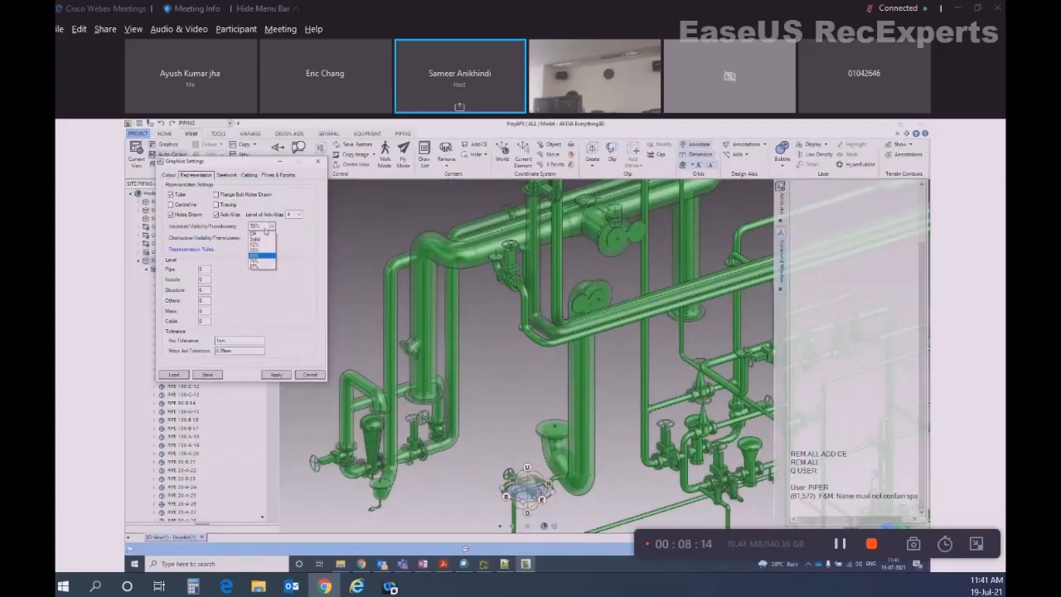
left_click(262, 262)
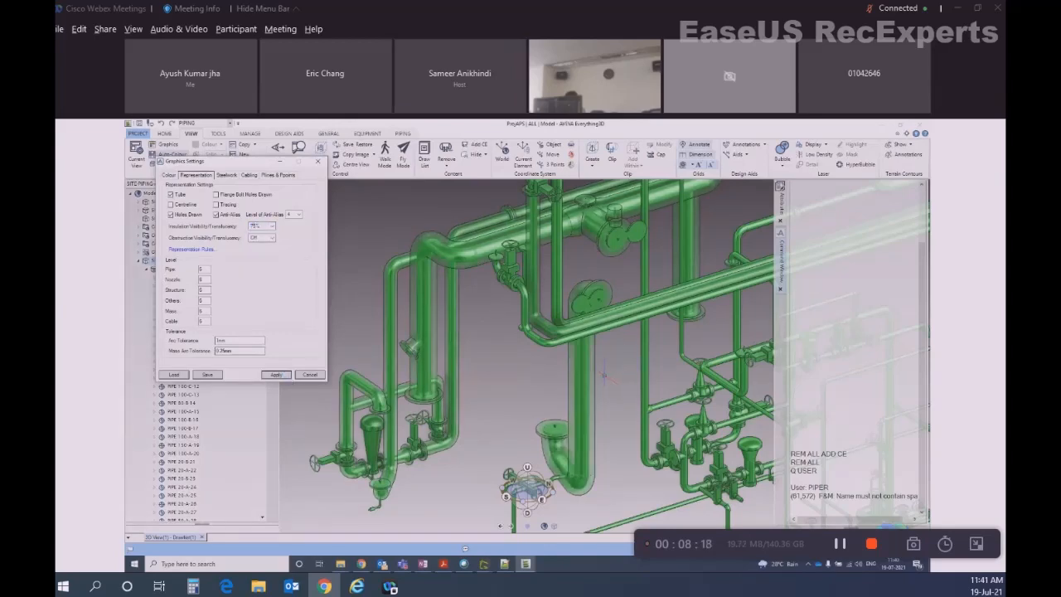
- Examine the translucent insulation around the pipes, elbows and valves from different angles in the 3D view
scroll(604, 375, "up", 5)
scroll(604, 375, "down", 6)
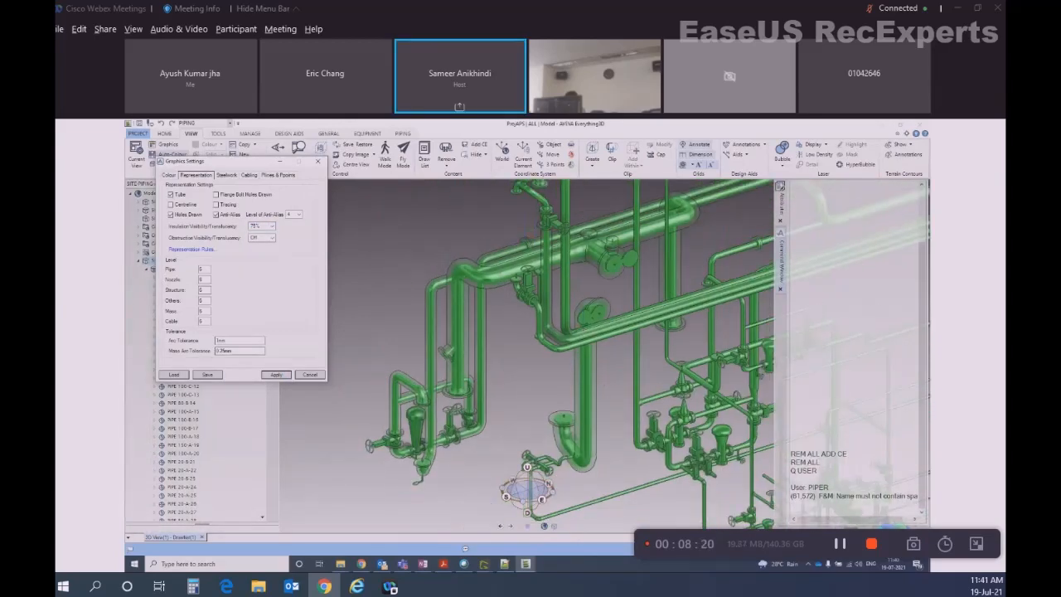
middle_click_drag(604, 375, 569, 384)
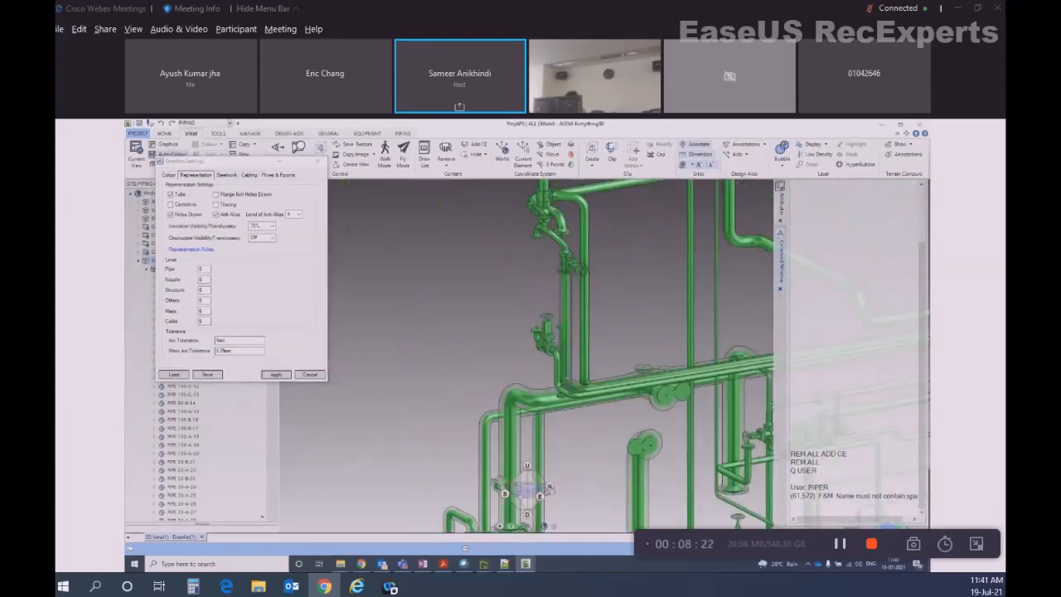
scroll(601, 415, "down", 3)
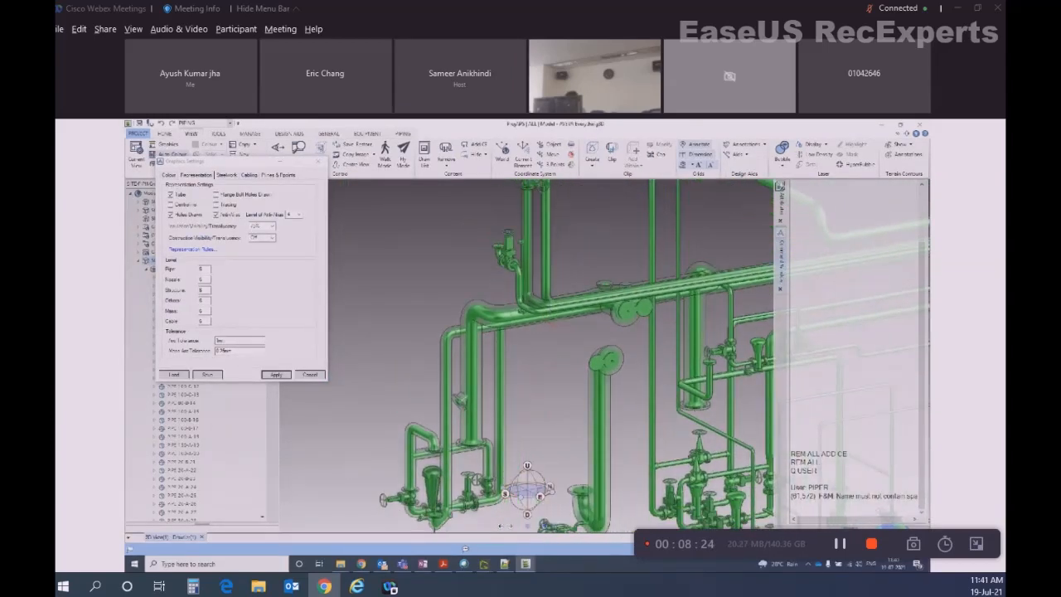
scroll(601, 415, "up", 6)
middle_click_drag(457, 483, 490, 440)
scroll(569, 327, "down", 3)
scroll(568, 329, "down", 3)
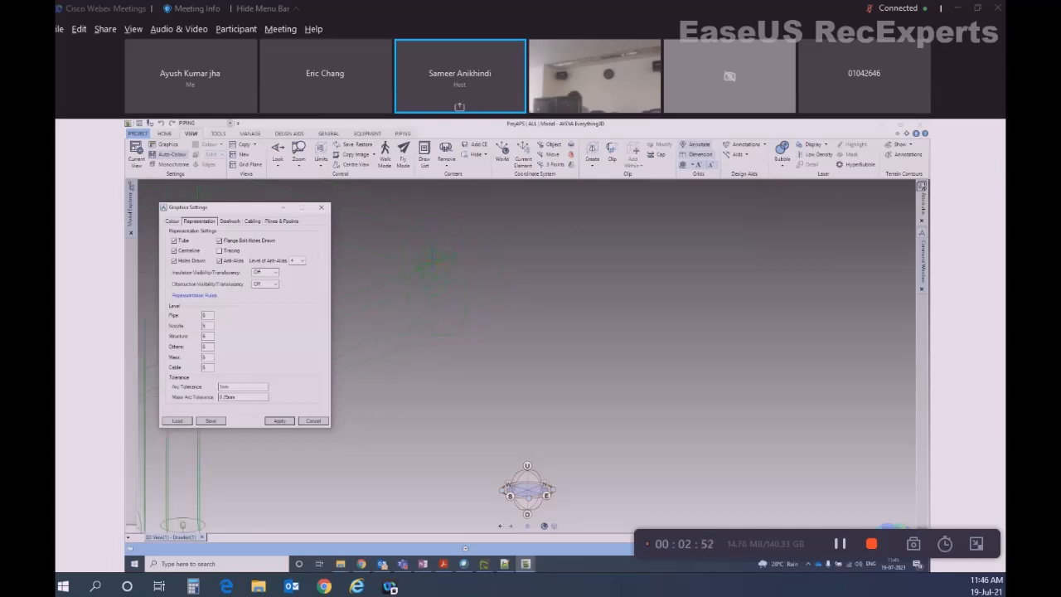
- Turn off centreline and flange bolt hole display in the representation settings, apply, and inspect the flanged pipe end close up
left_click(175, 250)
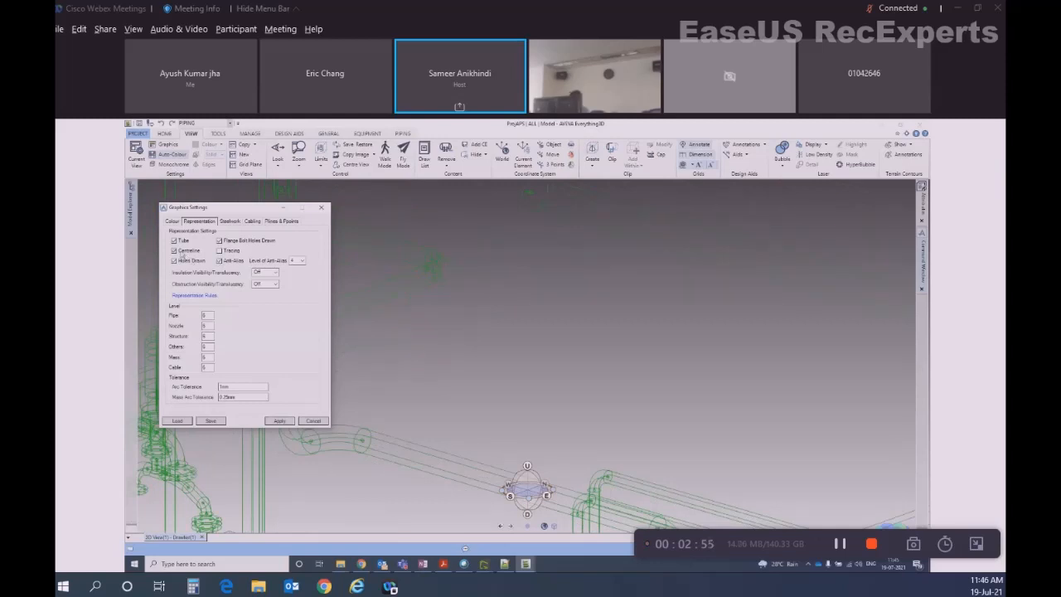
left_click(276, 420)
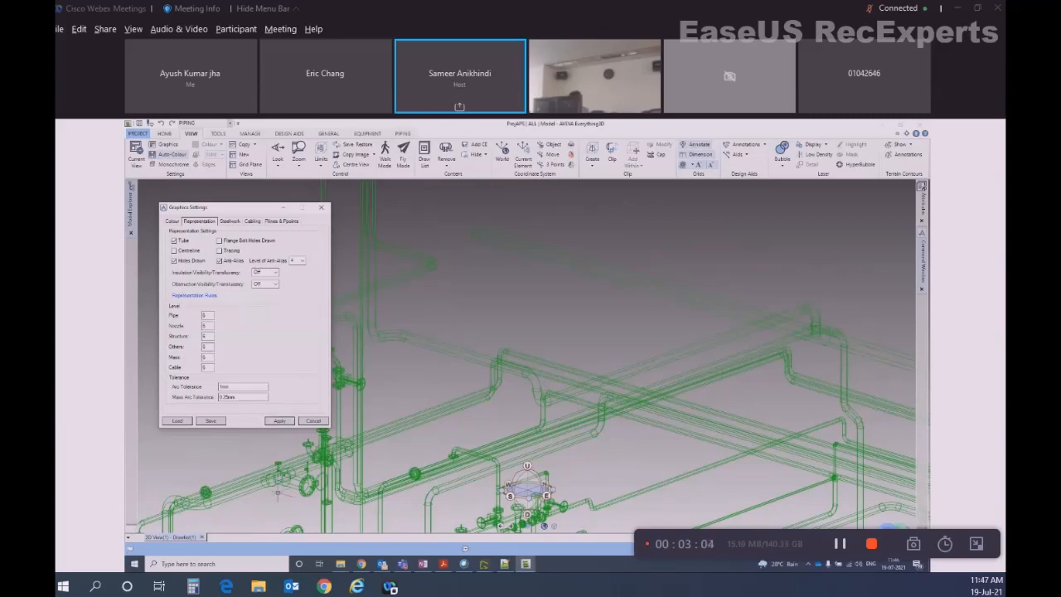
scroll(307, 485, "up", 3)
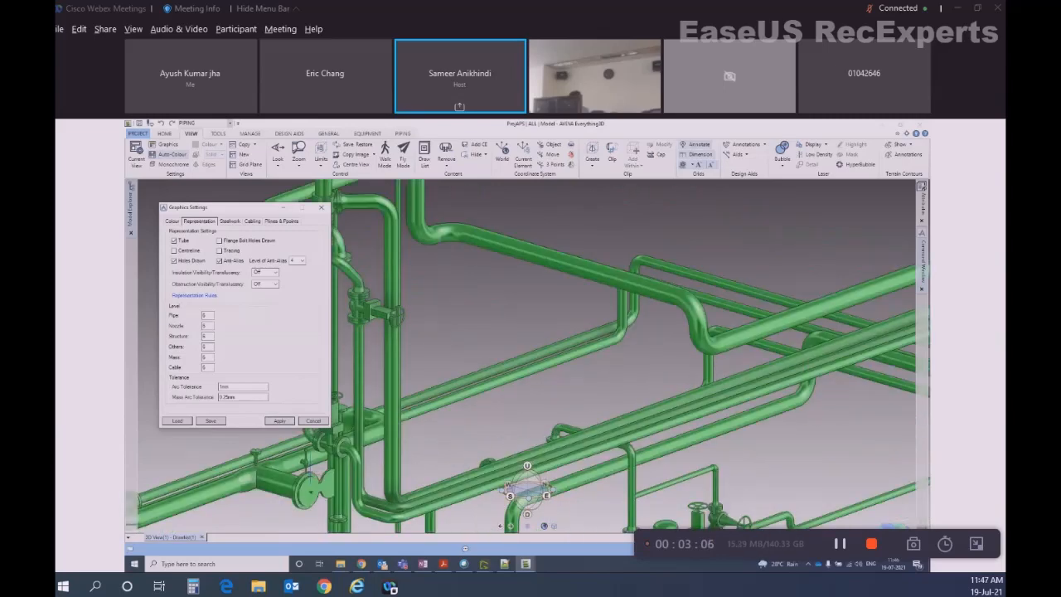
scroll(307, 484, "up", 3)
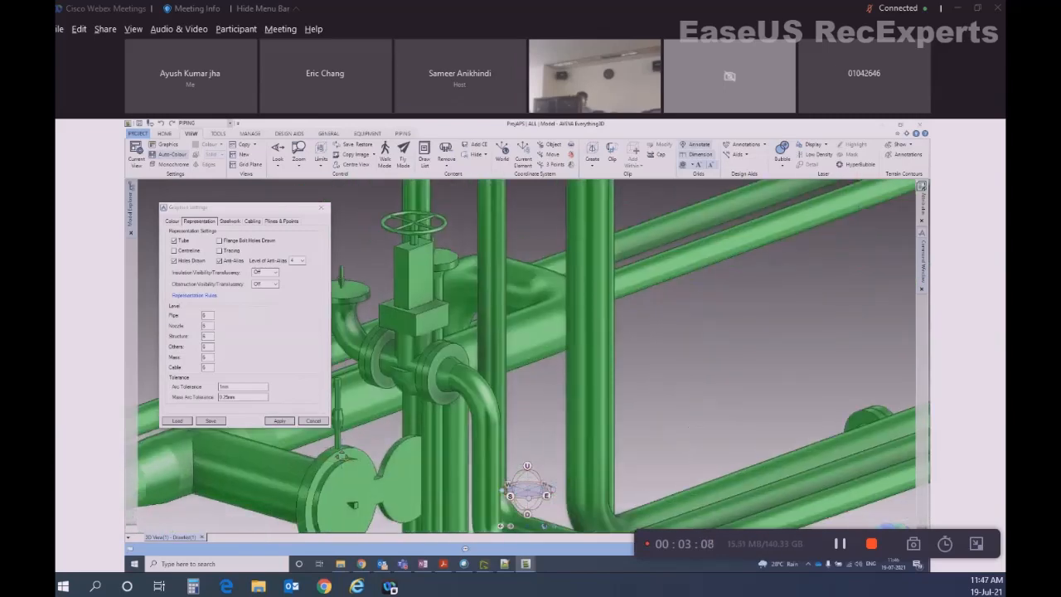
scroll(307, 485, "up", 5)
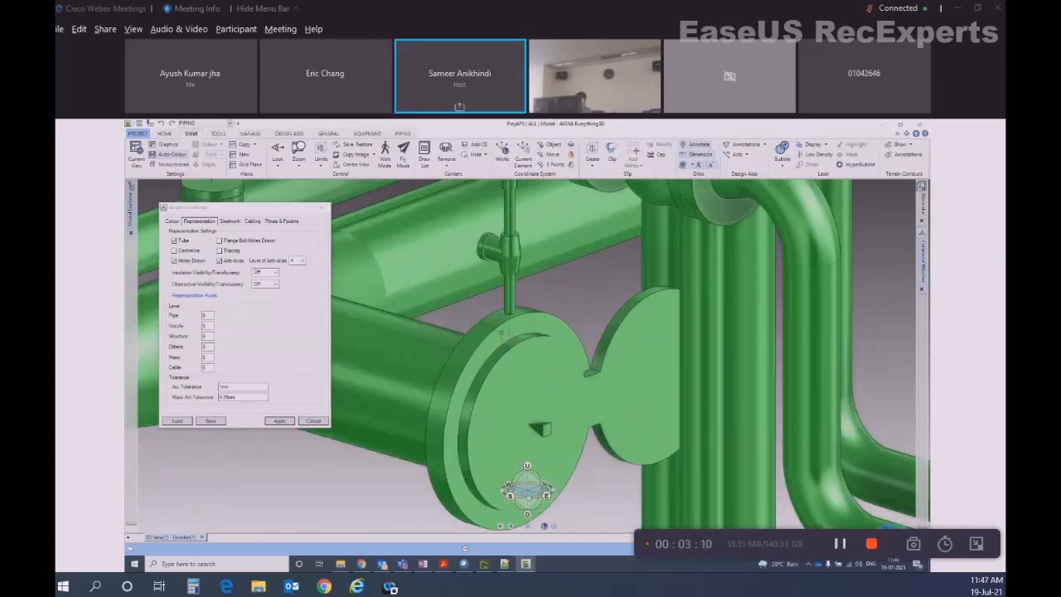
scroll(496, 316, "down", 3)
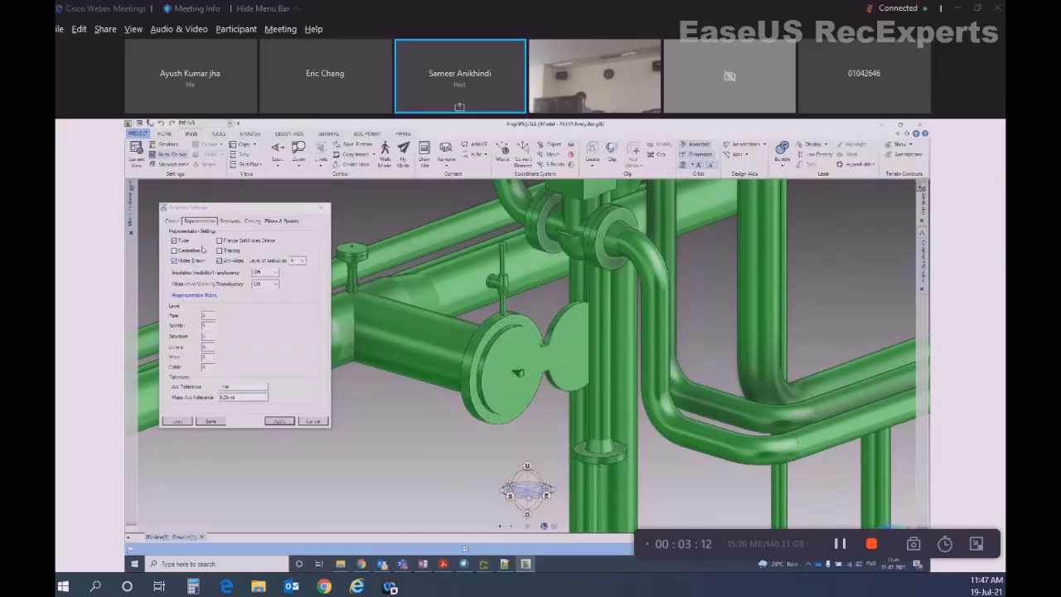
- Move the graphics settings dialog off the model tree and select ZONE-EQUIPMENT-AREA01 as the current element
left_click_drag(219, 209, 401, 209)
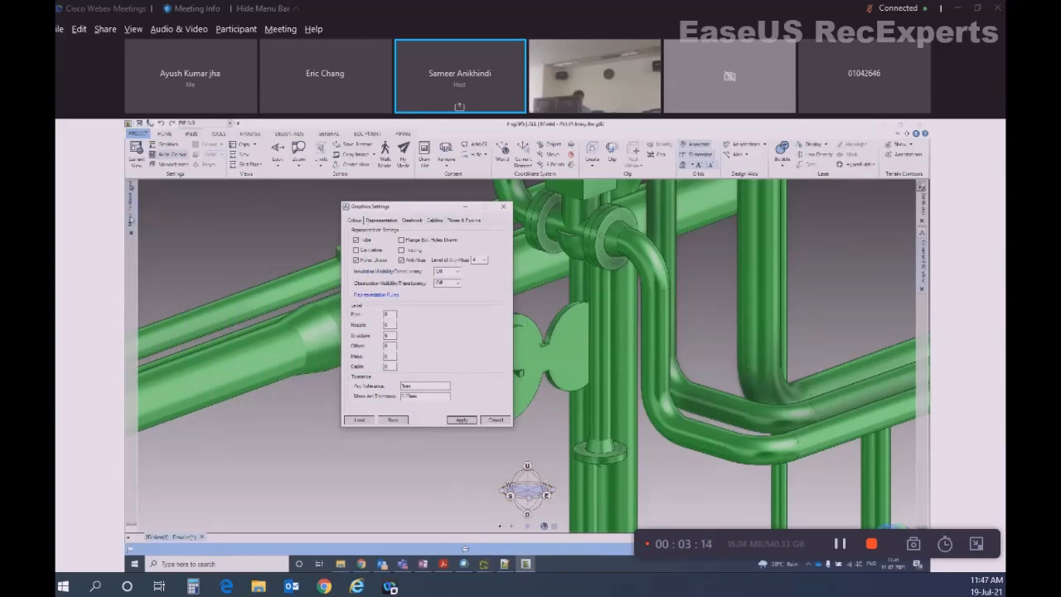
mouse_move(131, 220)
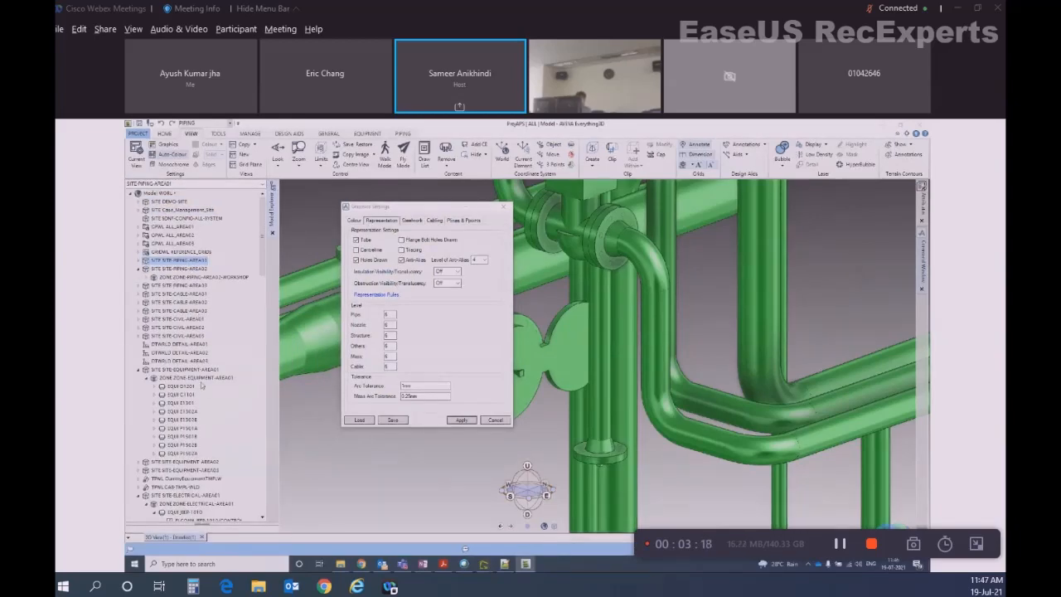
left_click(199, 378)
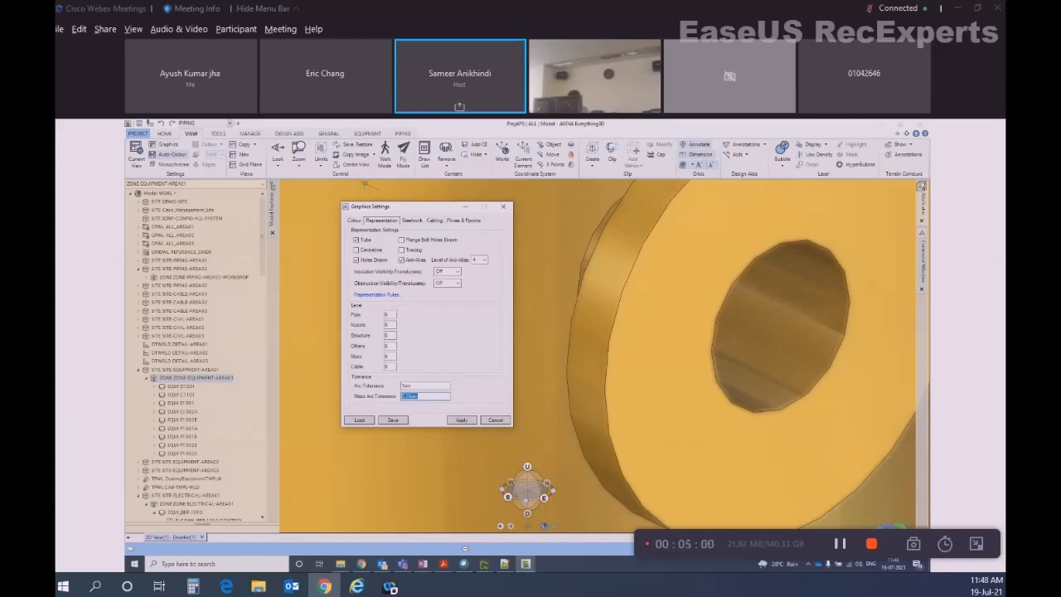
- Review the Pipe, Nozzle and Structure representation levels alongside the nozzle on the vertical vessel
left_click(387, 315)
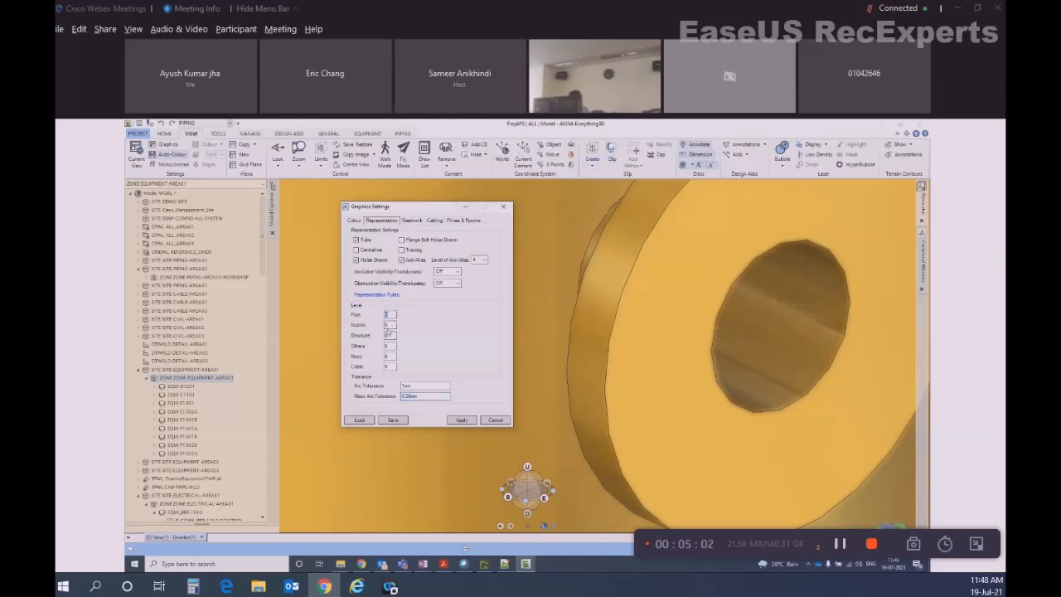
left_click(388, 335)
left_click(390, 315)
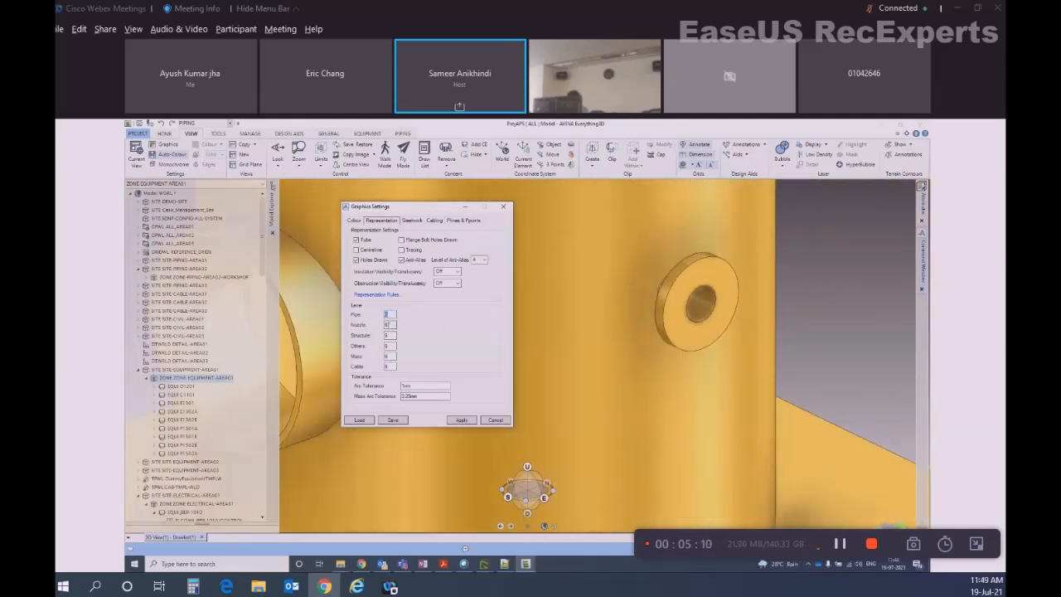
left_click(387, 325)
scroll(650, 329, "down", 3)
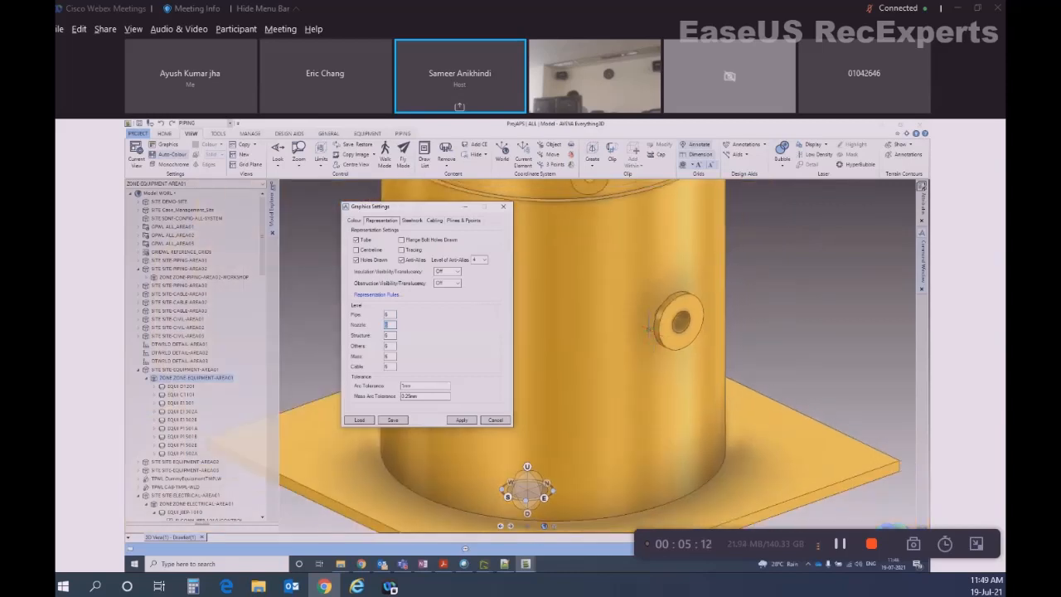
scroll(630, 325, "down", 3)
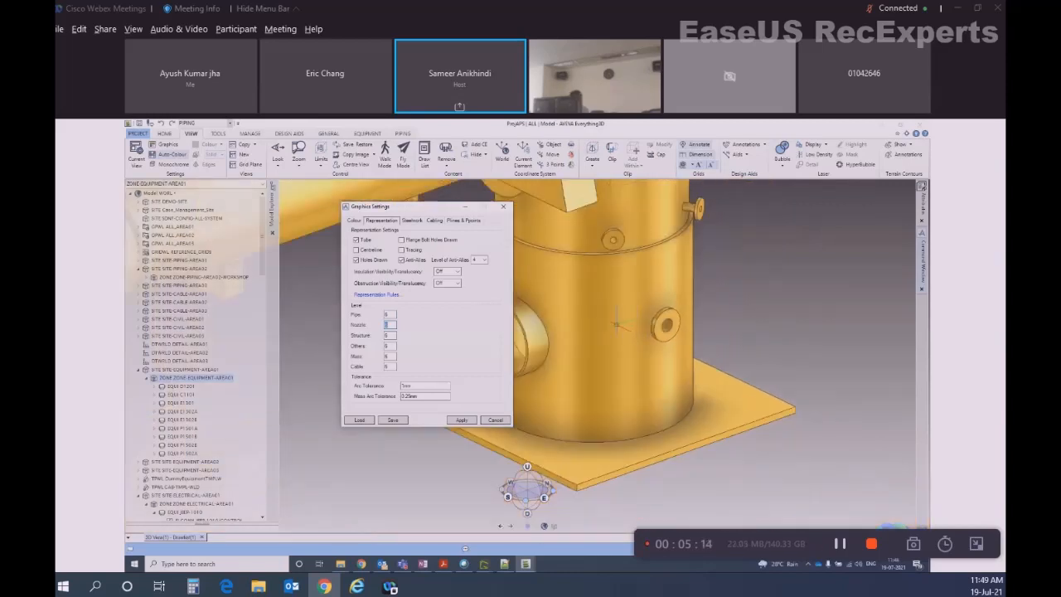
- Select equipment C1101, expand its skirt subequipment in the model tree, and select the first cylinder, CYLI 1
left_click(616, 323)
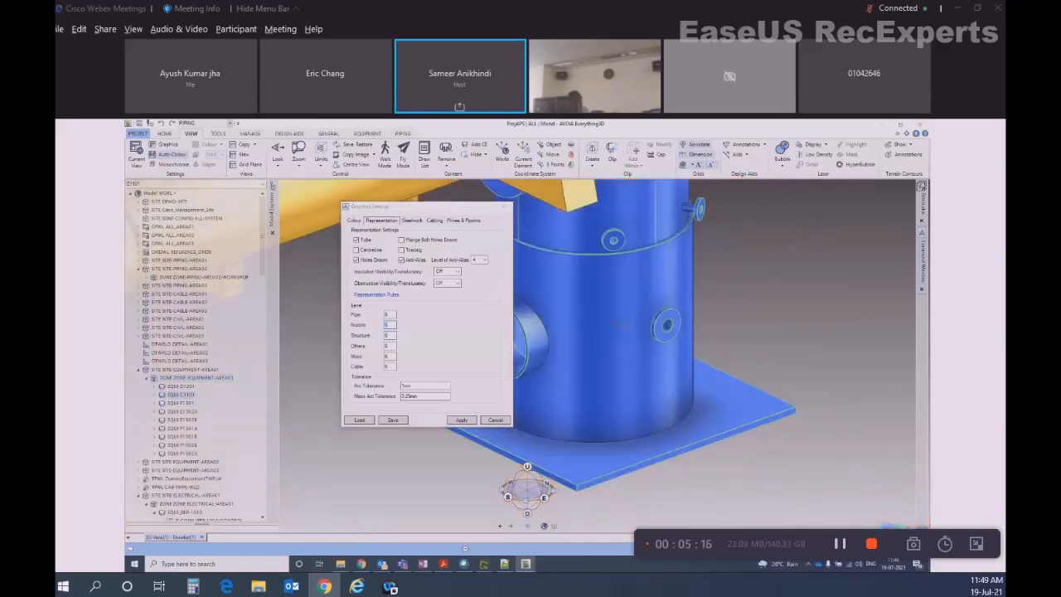
scroll(616, 323, "down", 5)
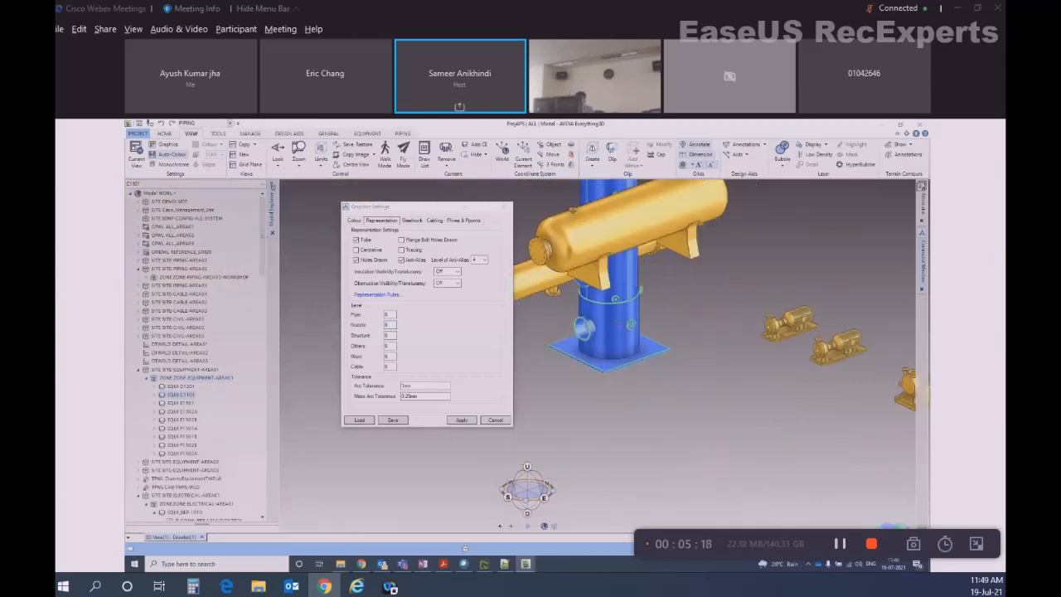
double_click(181, 394)
left_click(187, 403)
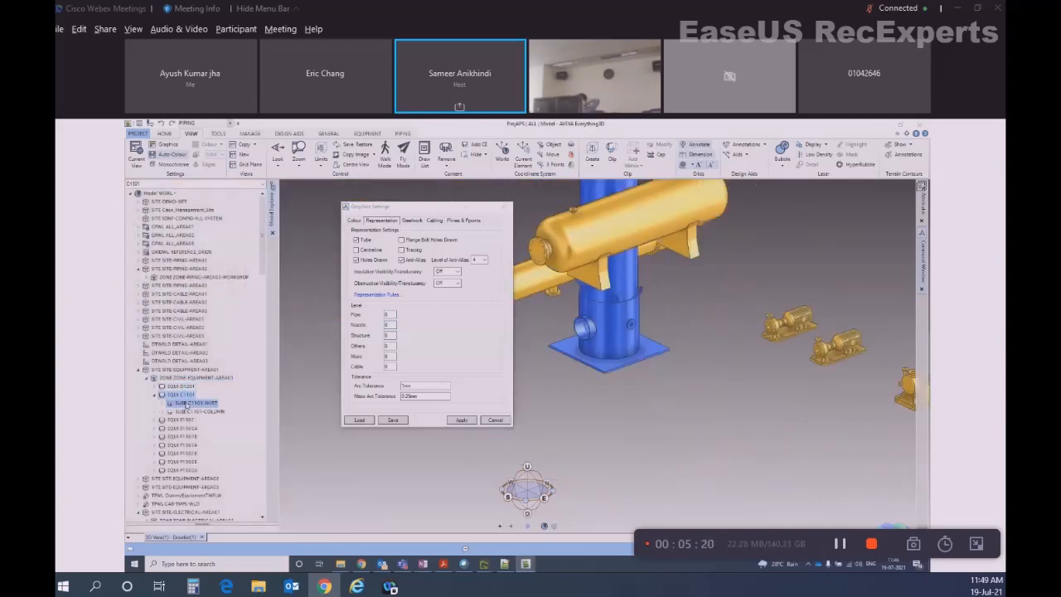
double_click(186, 405)
left_click(190, 413)
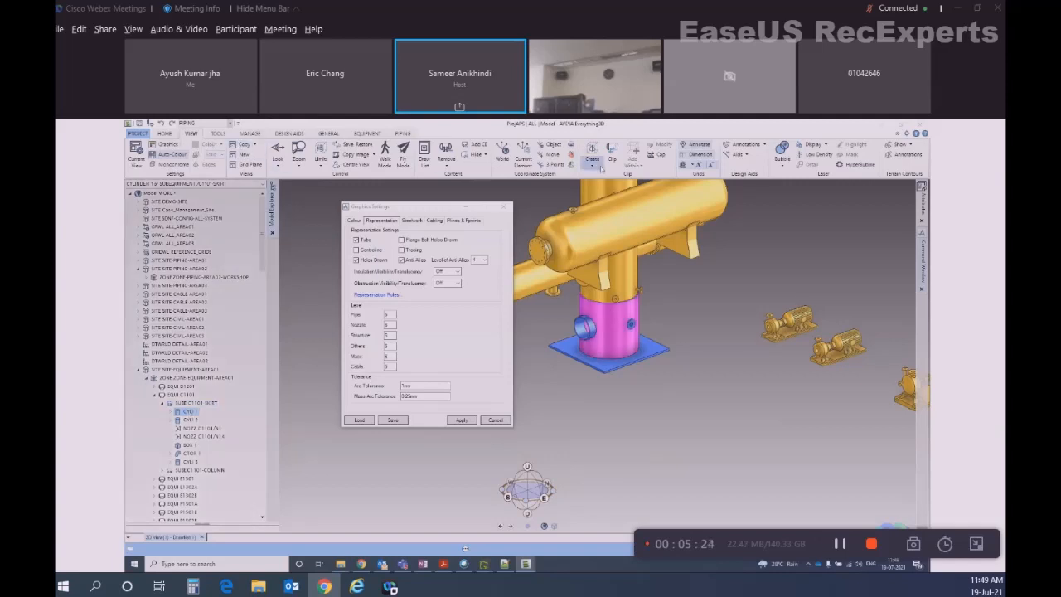
- Display the properties of the skirt's first cylinder and select its drawing level among the design properties
left_click(371, 134)
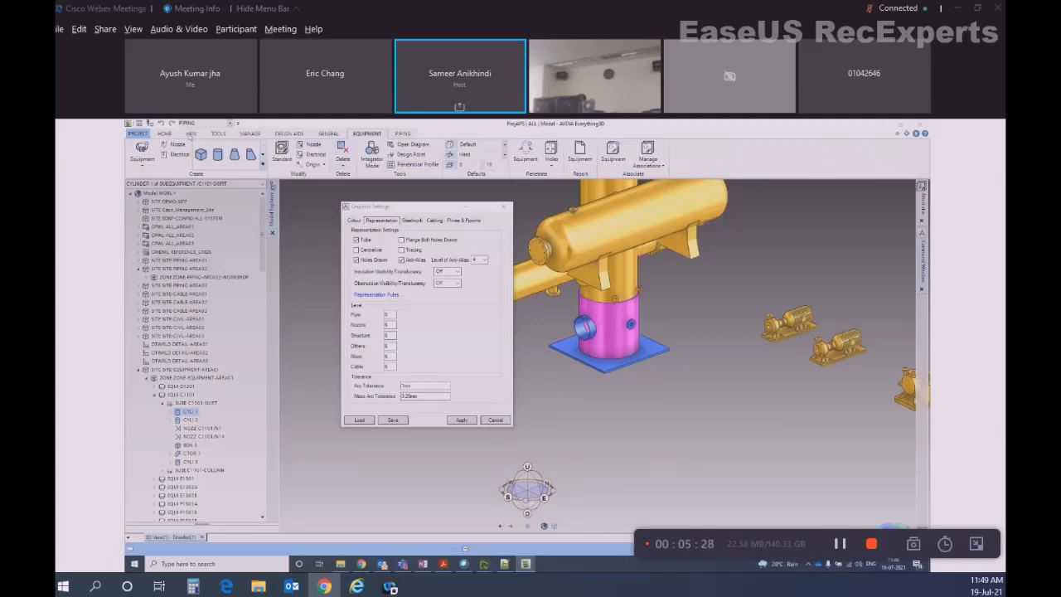
right_click(189, 419)
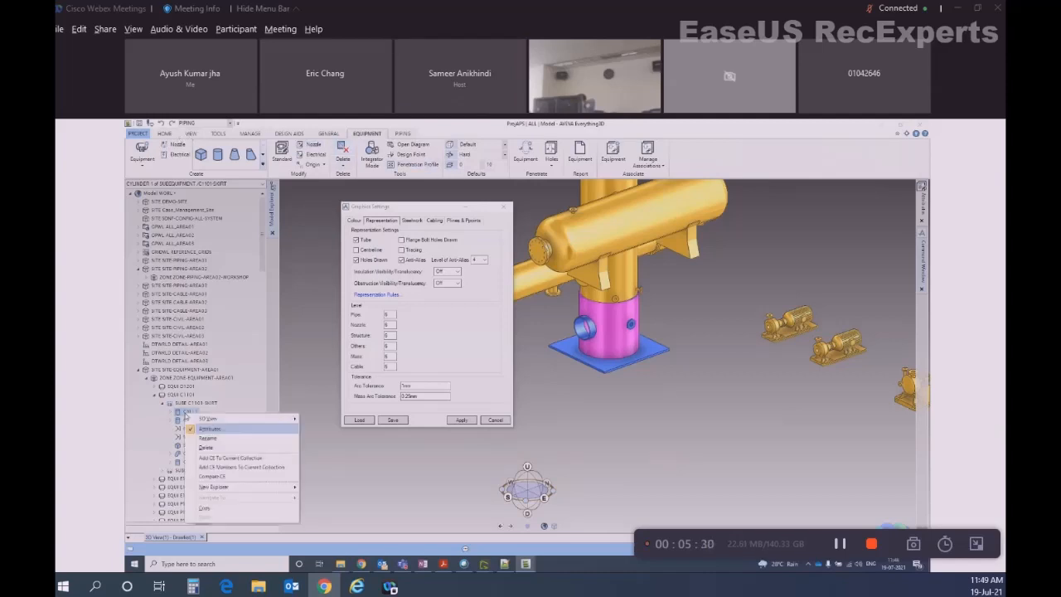
left_click(165, 134)
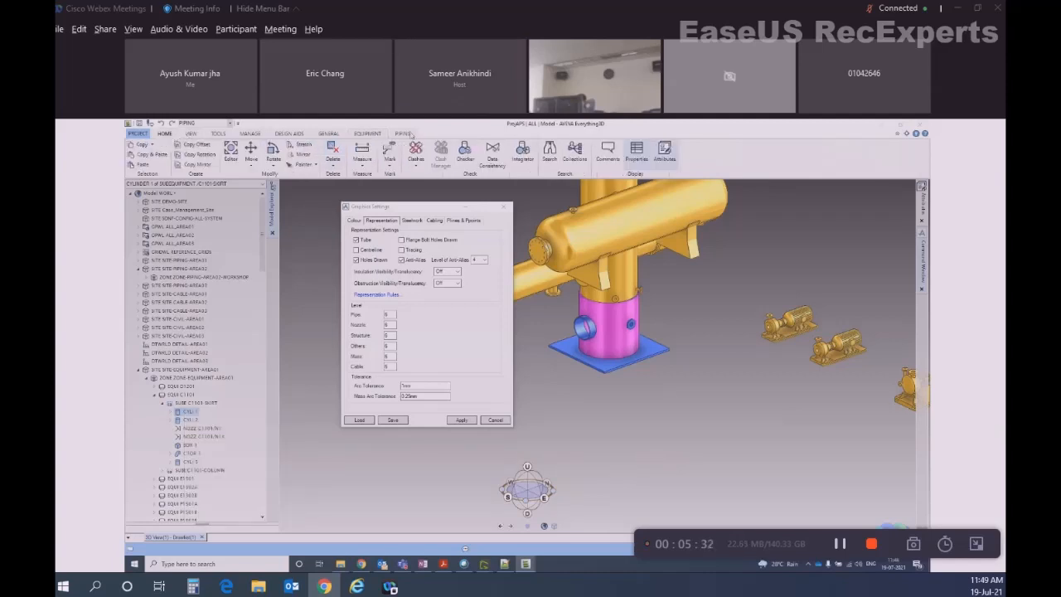
left_click(636, 154)
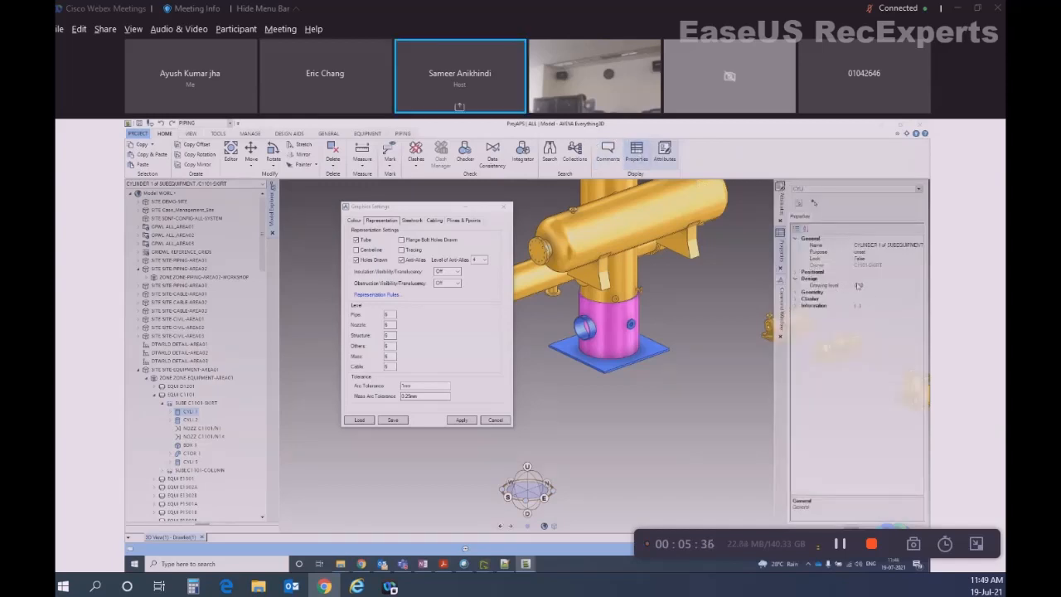
left_click(868, 285)
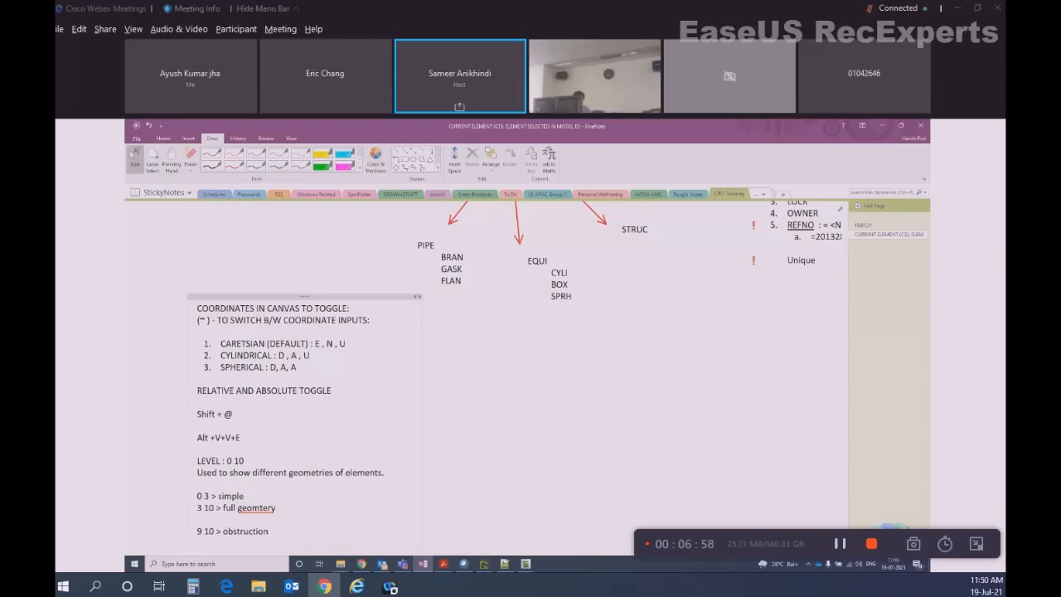
- Highlight the line "9 10 > obstruction" in the OneNote level notes
key("shift+Left")
key("shift+Left")
key("shift+Left")
key("shift+Left")
key("shift+Left")
key("shift+Left")
key("shift+Left")
key("shift+Left")
key("shift+Left")
key("shift+Left")
key("shift+Left")
key("shift+Left")
key("shift+Left")
key("shift+Left")
key("shift+Left")
key("shift+Left")
key("shift+Left")
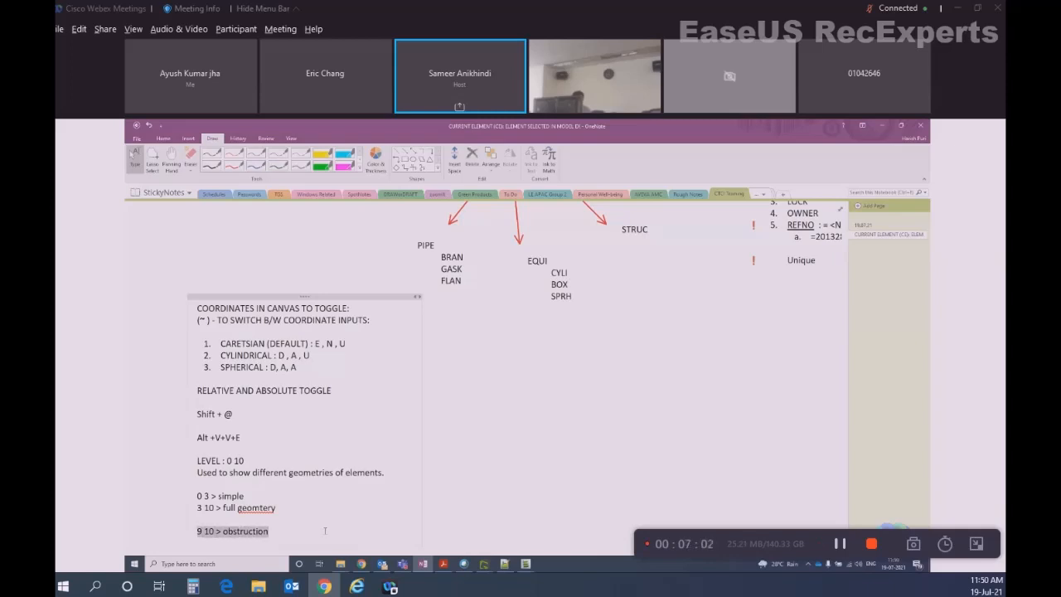
- Add the line "6 --> standard" below the obstruction line in the level notes, separated by a blank line
key("Right")
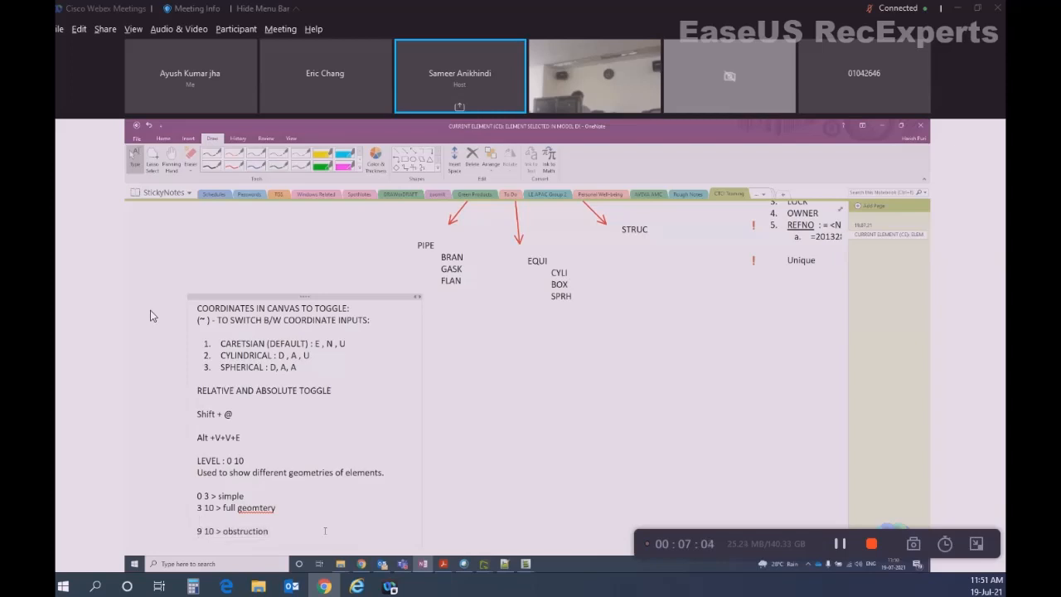
key("Return")
key("Return")
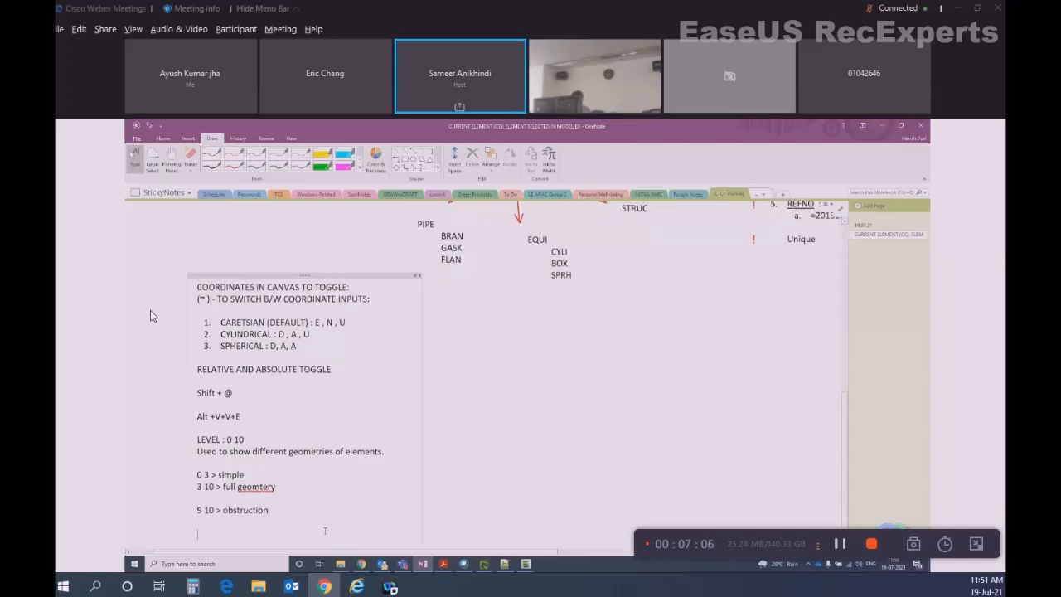
type("6 --")
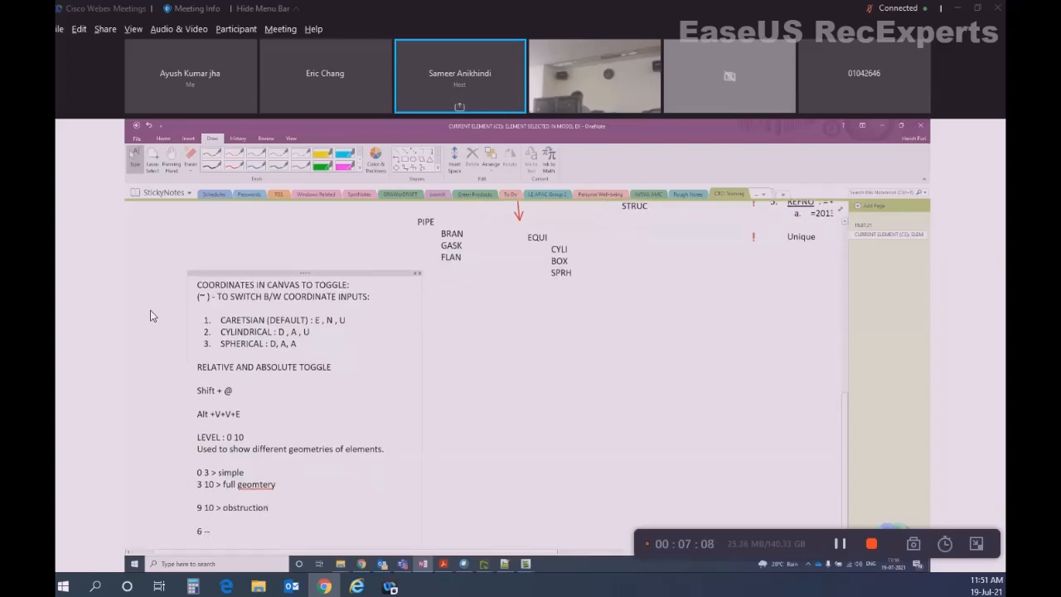
type("> standard")
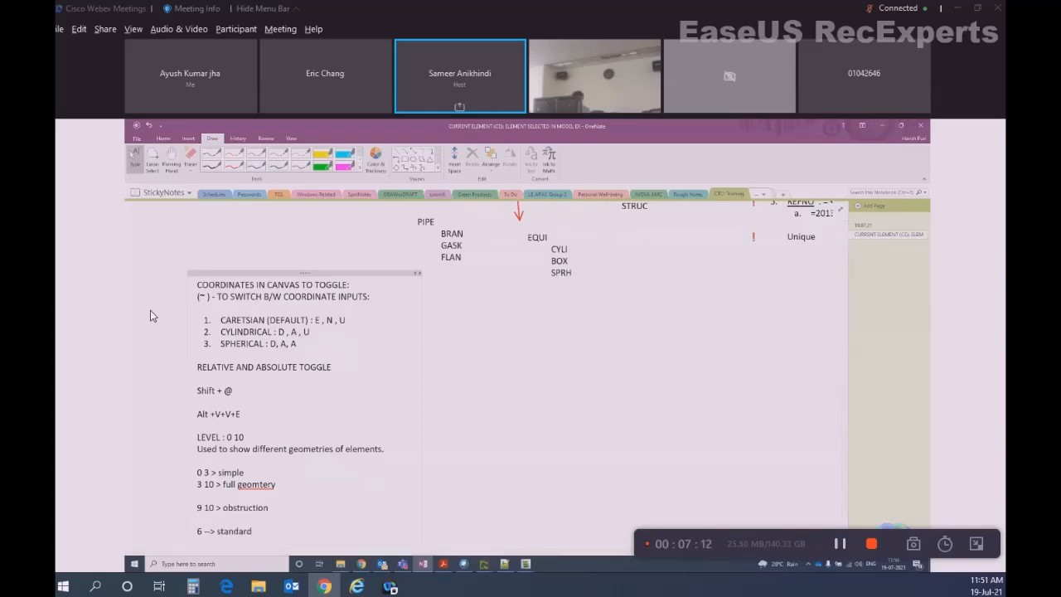
- Complete the last line of the level notes so that it reads "6 --> standard level."
type(" level.")
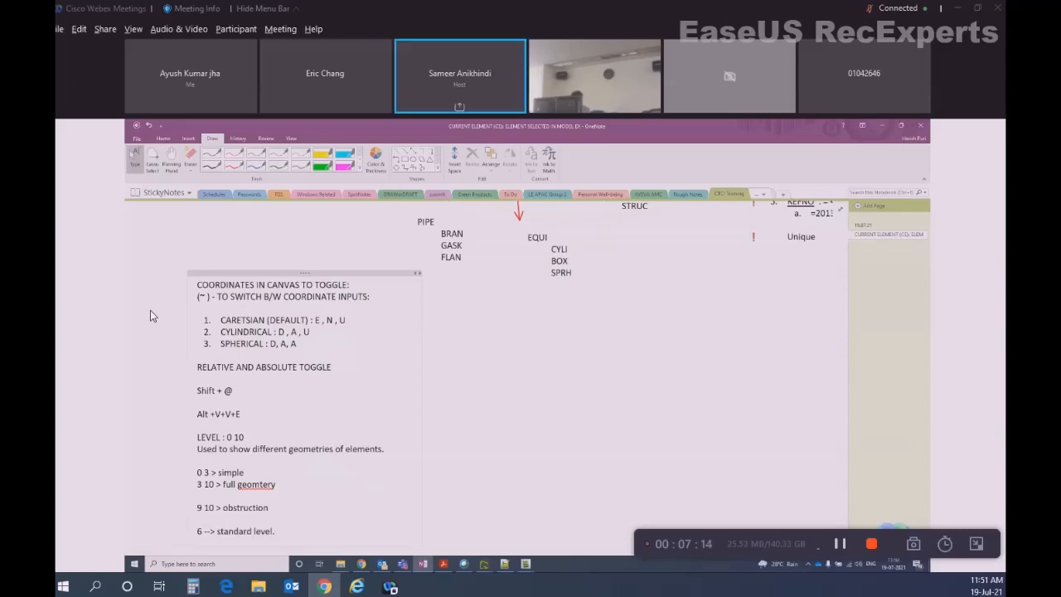
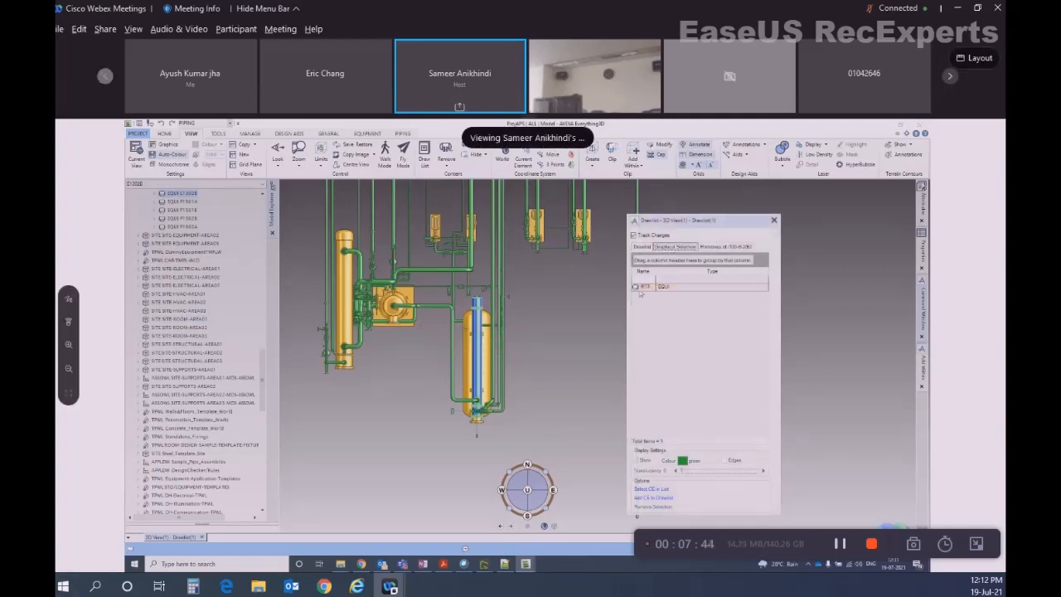
- Remove equipment E1302B from the 3D view and check for it in the drawlist
left_click(324, 586)
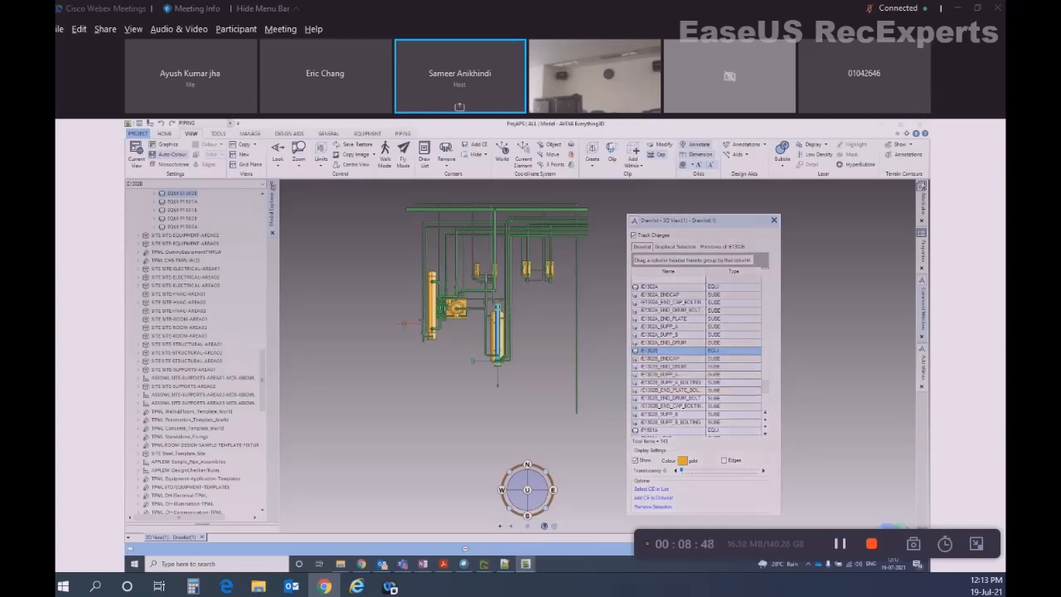
right_click(201, 196)
mouse_move(217, 200)
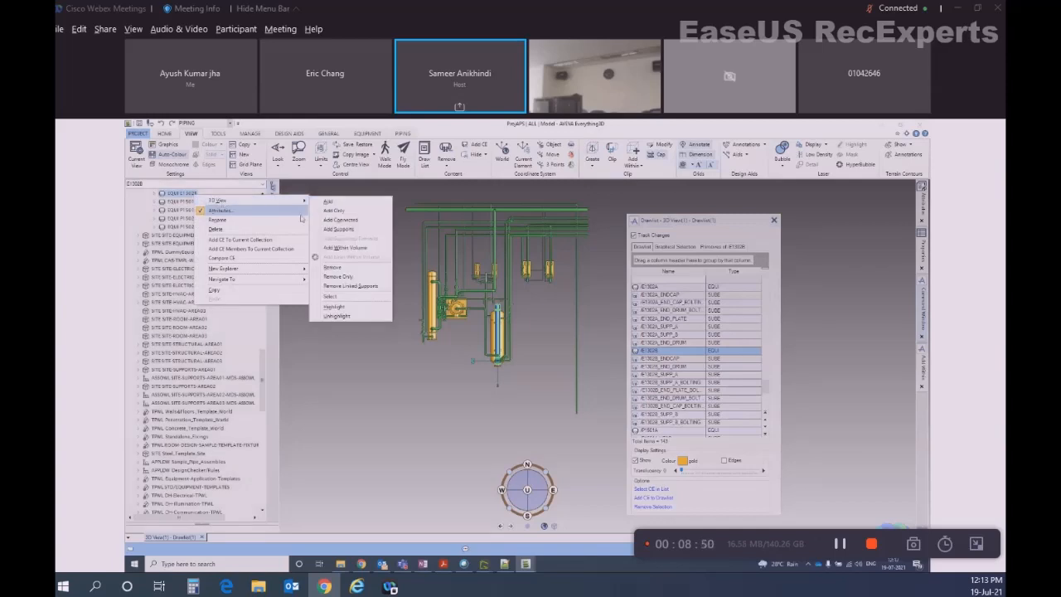
left_click(355, 268)
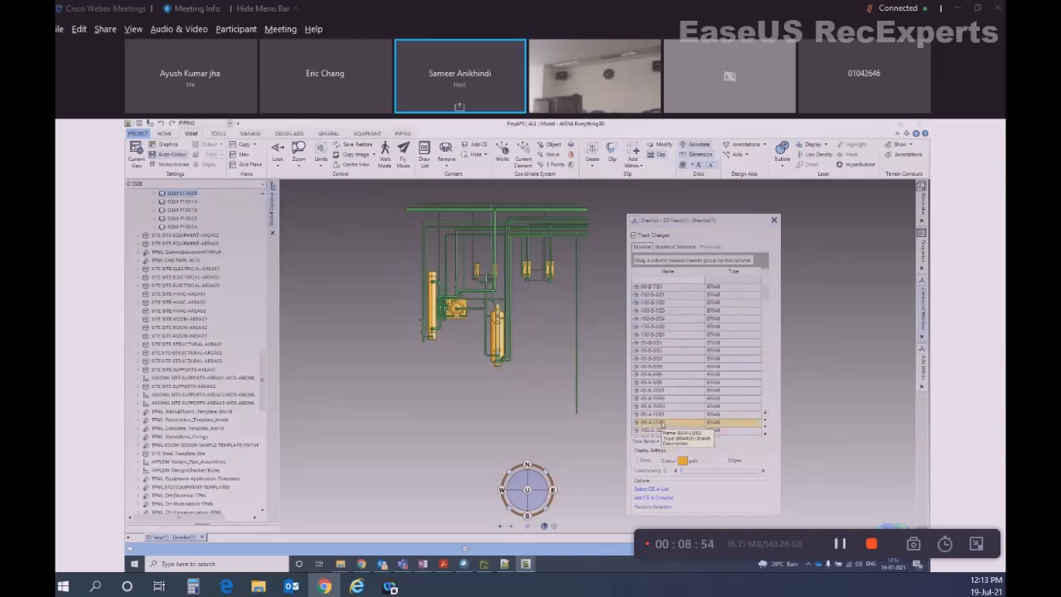
left_click(654, 489)
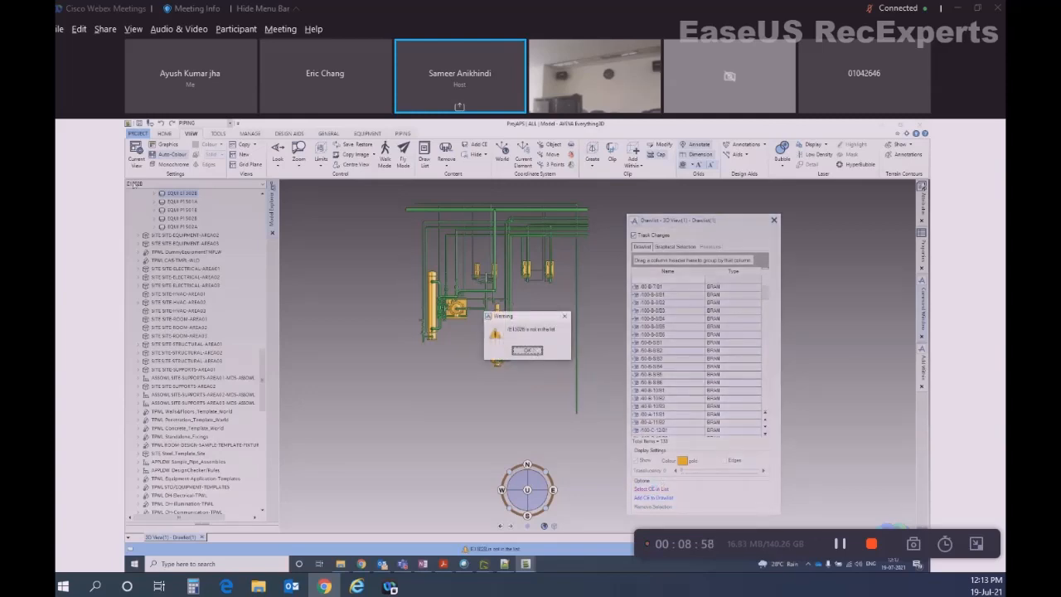
left_click(527, 351)
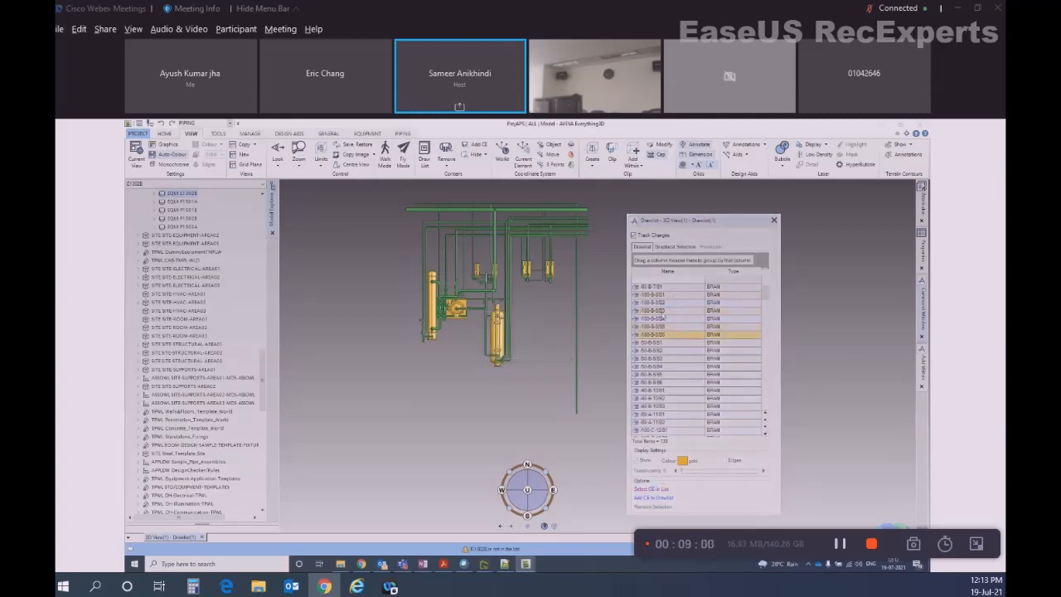
- Remove one of the pipe branches listed just above equipment D1201 from the drawlist
scroll(666, 334, "down", 5)
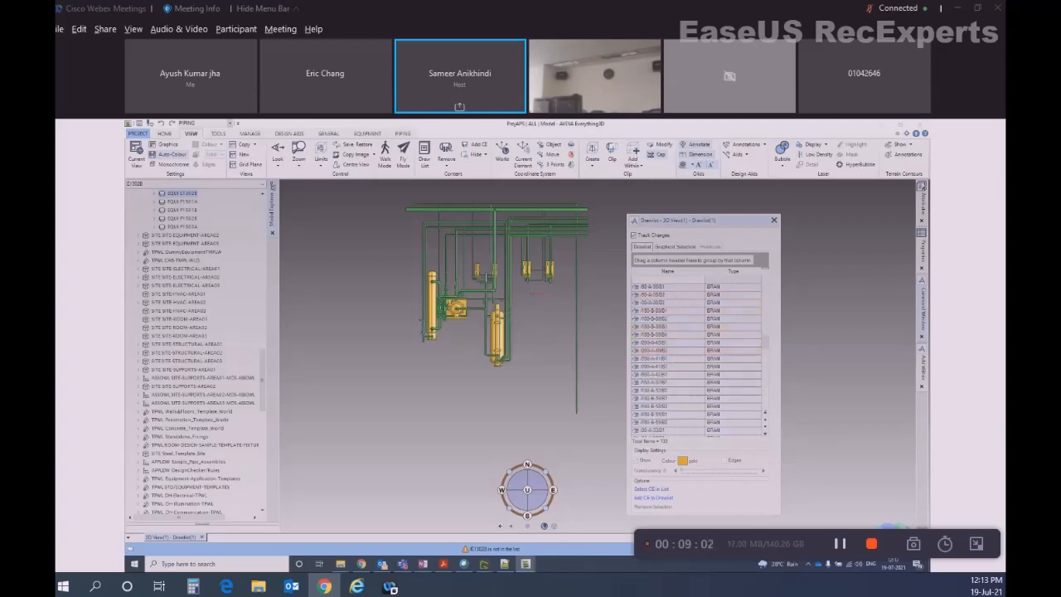
scroll(688, 365, "down", 5)
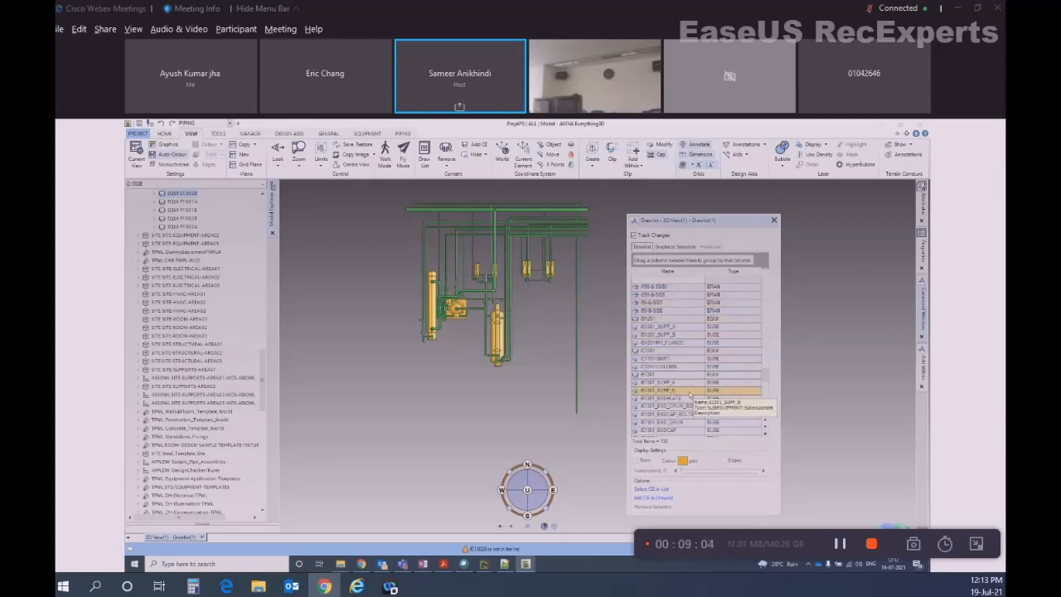
left_click(656, 302)
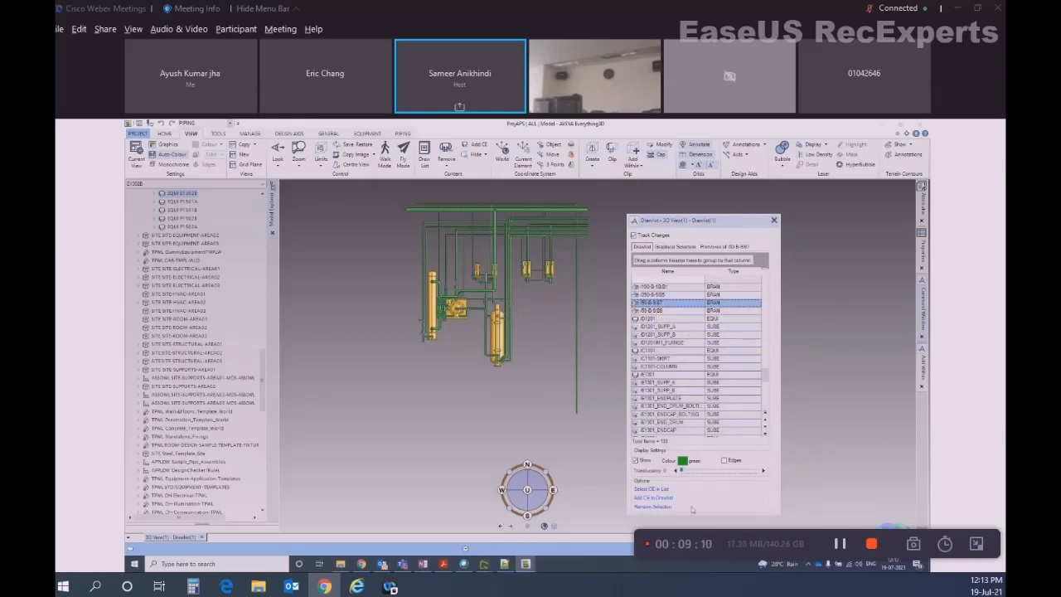
left_click(665, 507)
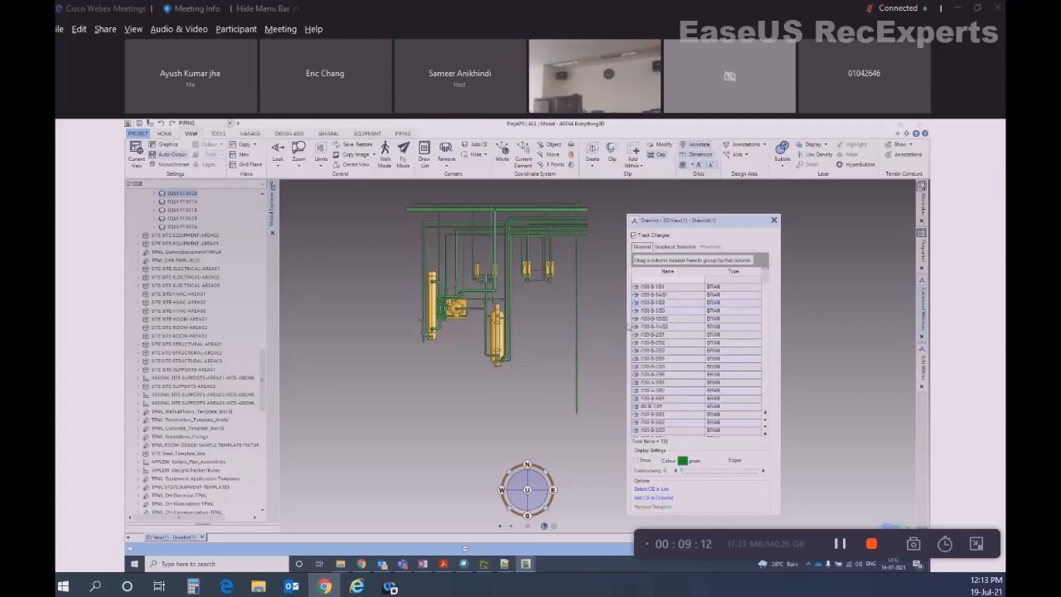
- Select seven non-adjacent pipe branches near the start of the drawlist and remove them together
left_click(671, 304)
left_click(671, 327, "ctrl")
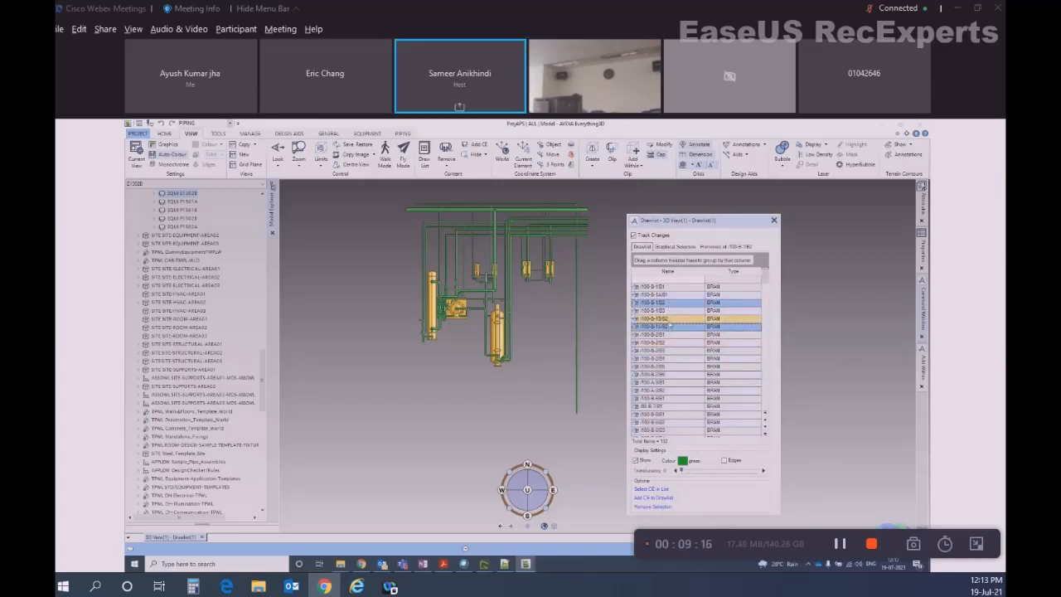
left_click(663, 318, "ctrl")
left_click(663, 342, "ctrl")
left_click(663, 365, "ctrl")
left_click(663, 374, "ctrl")
left_click(663, 383, "ctrl")
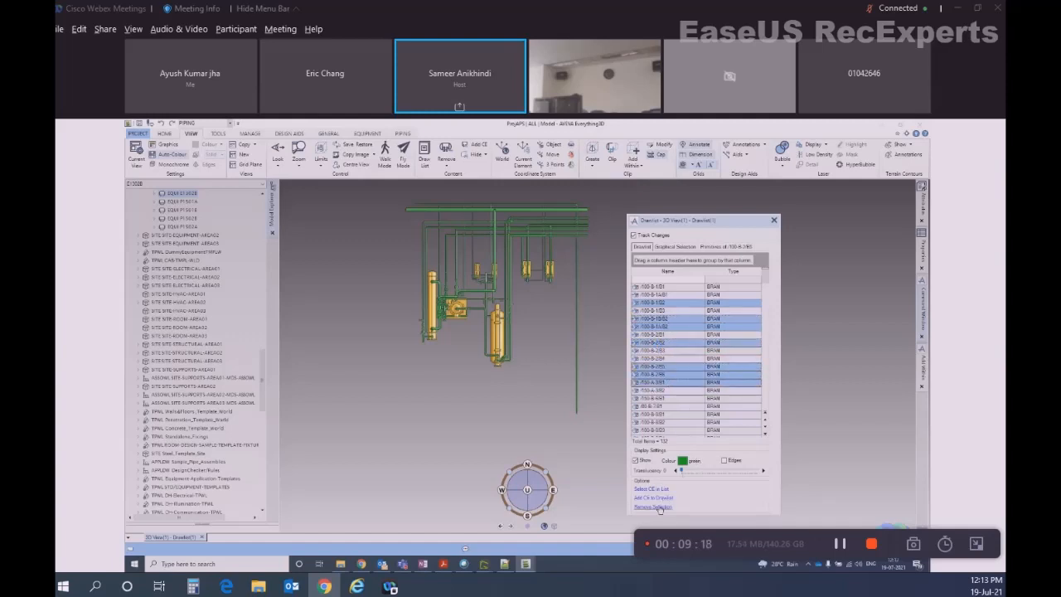
left_click(653, 506)
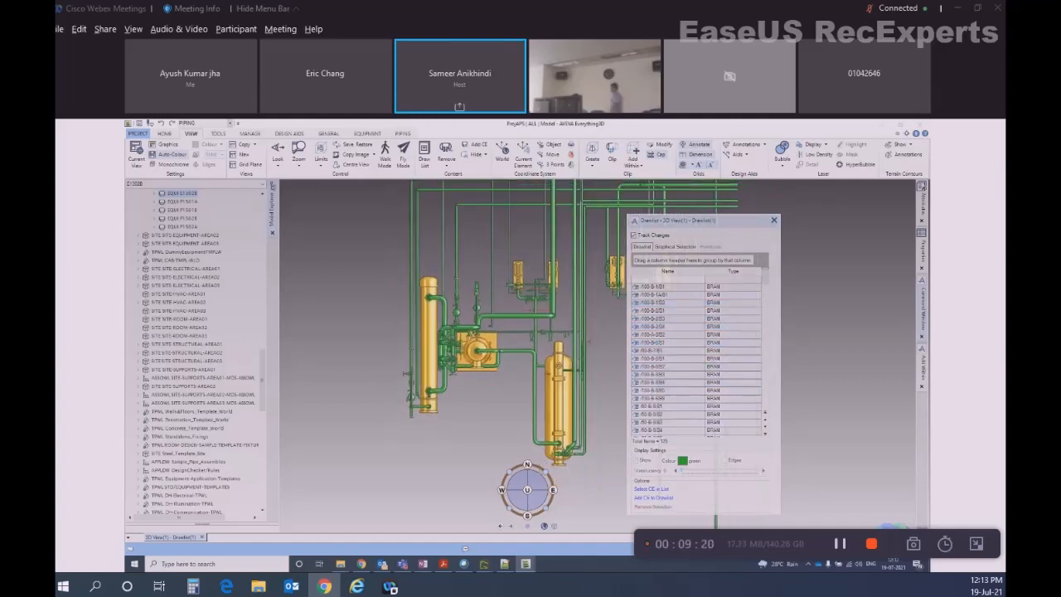
- Try a turquoise display colour on equipment E1301 in the drawlist and settle on pink
scroll(529, 303, "down", 3)
scroll(734, 315, "down", 10)
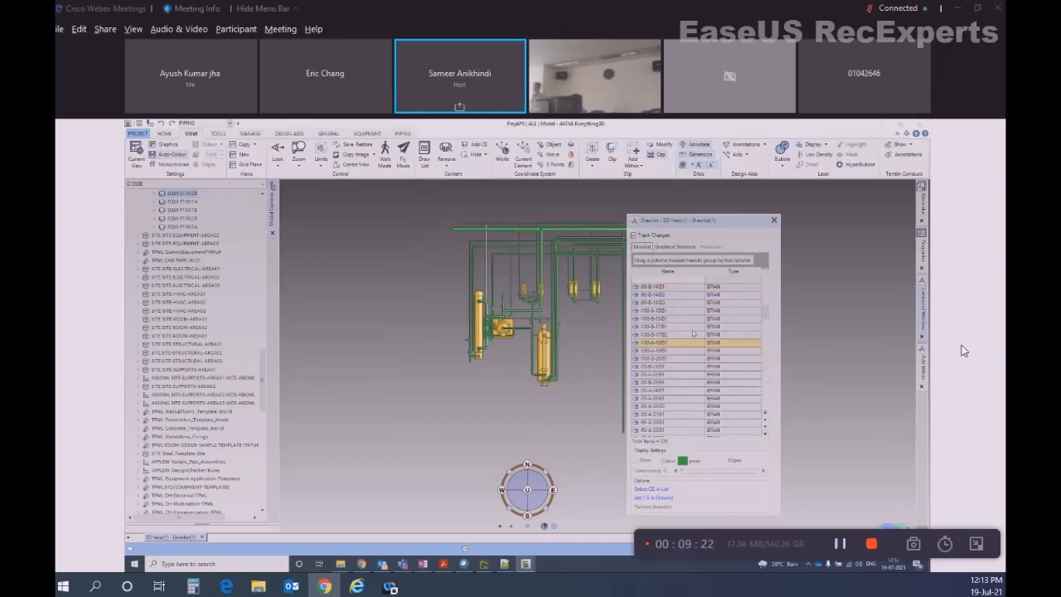
scroll(693, 333, "up", 8)
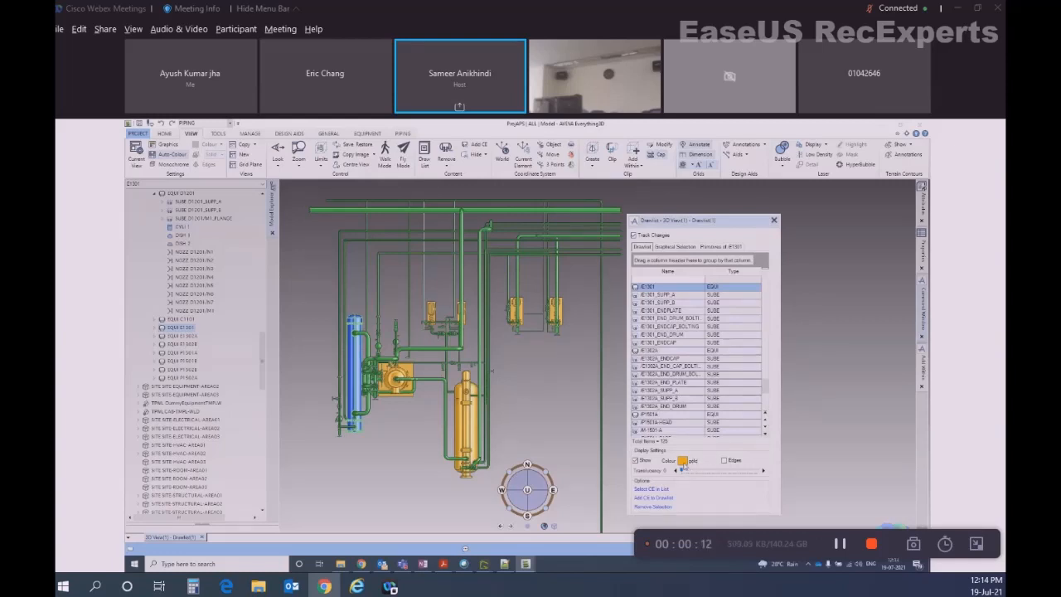
left_click(682, 461)
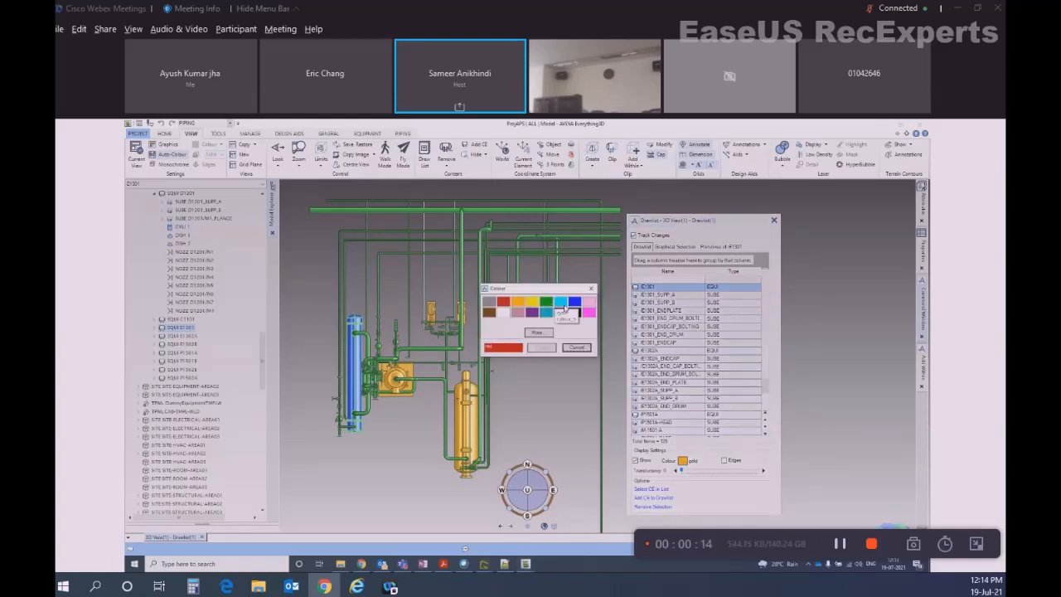
left_click(545, 313)
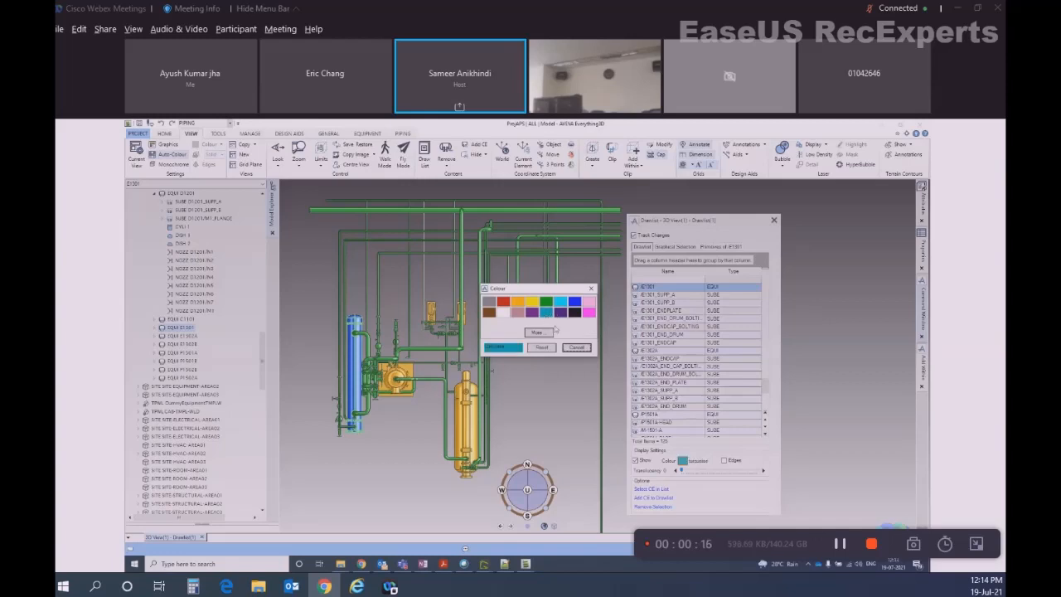
left_click(517, 312)
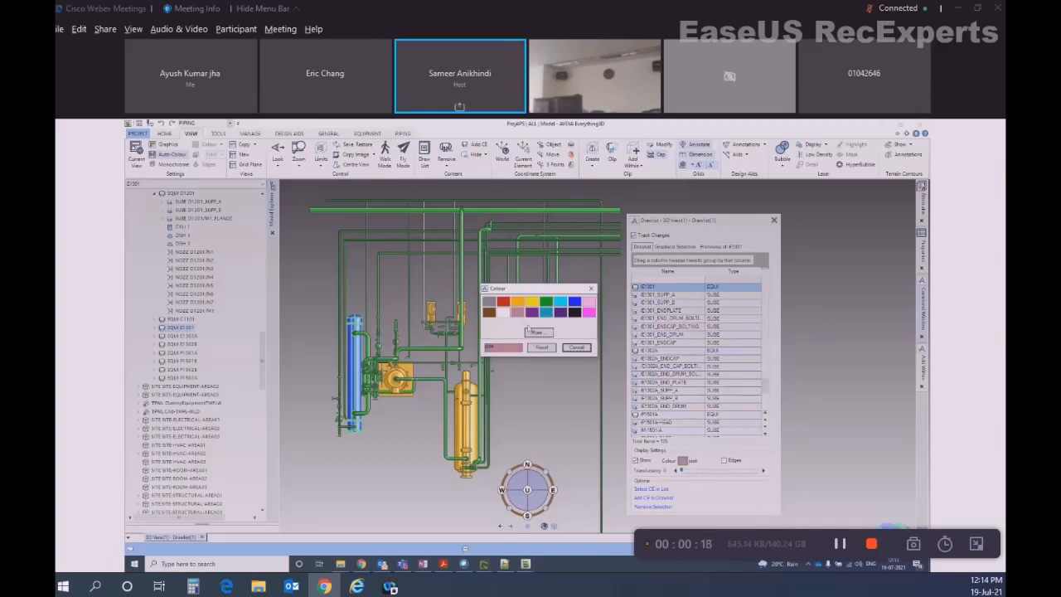
left_click(575, 349)
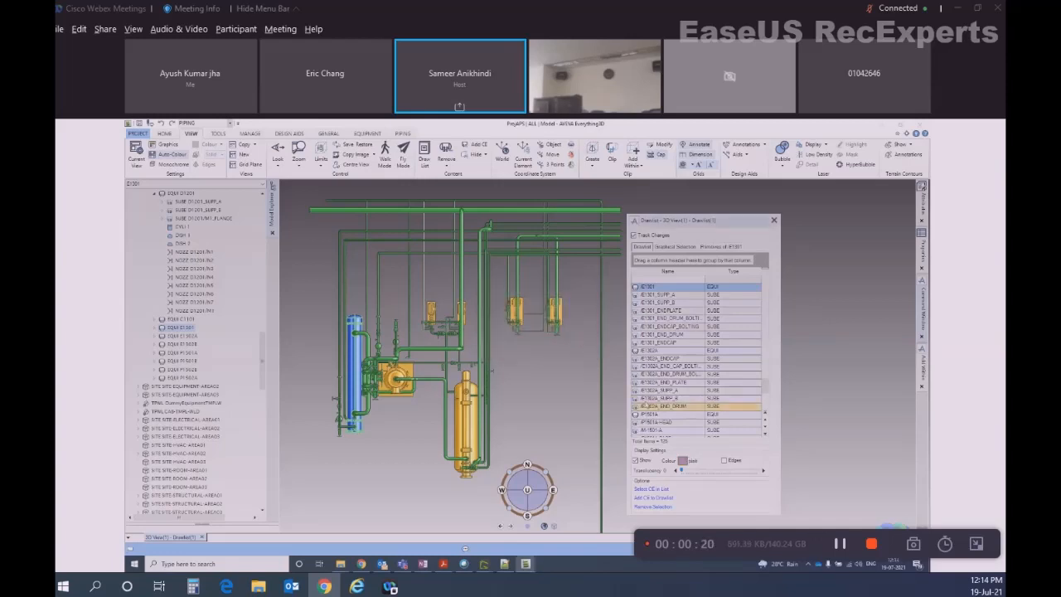
- Make equipment C1101 the current element, locate it in the drawlist, and set its display colour to cyan
left_click(212, 319)
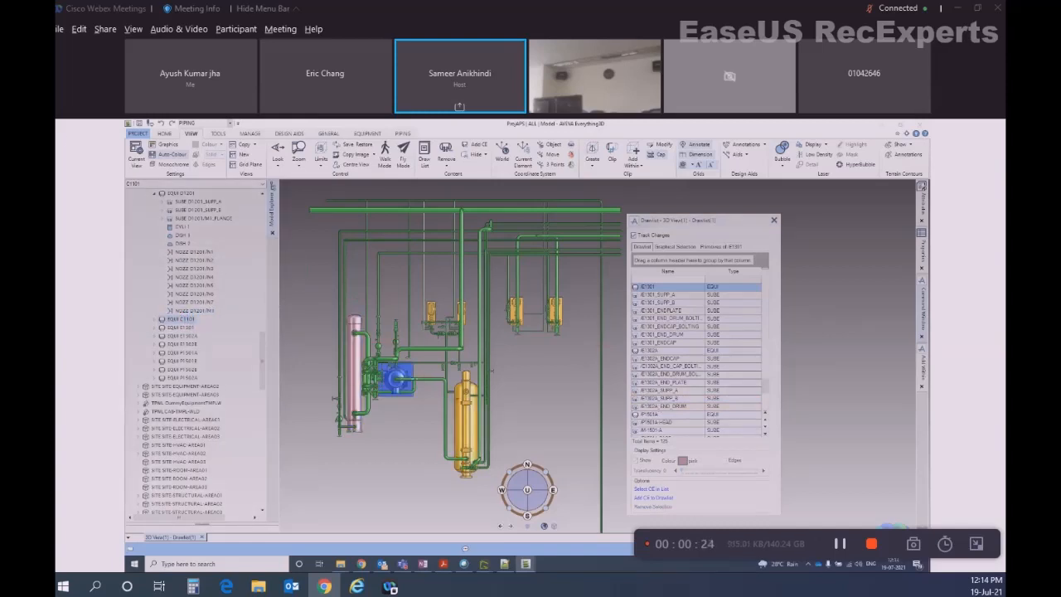
left_click(664, 413)
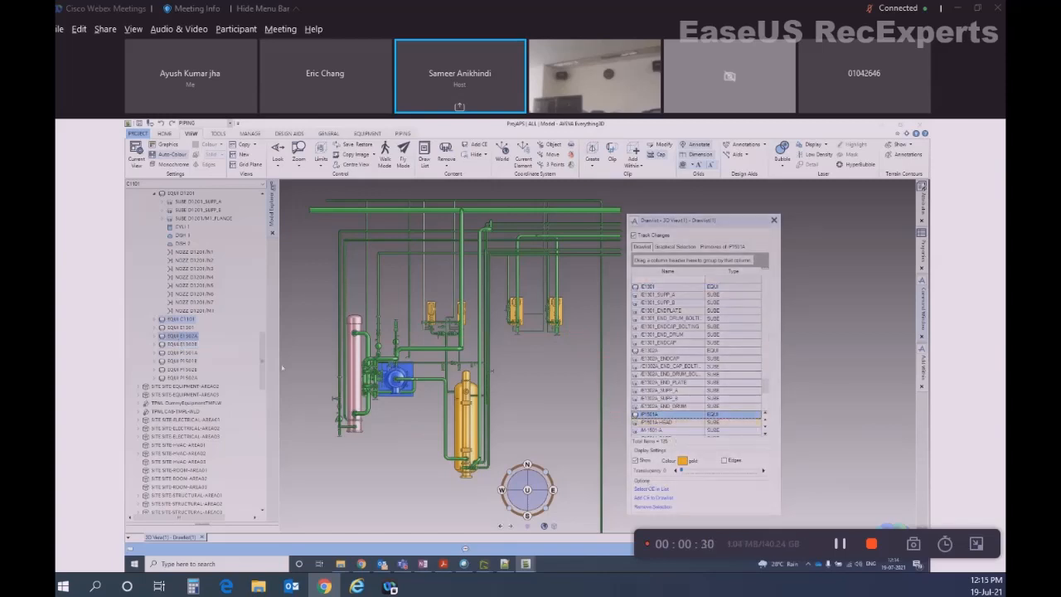
left_click(652, 489)
left_click(682, 461)
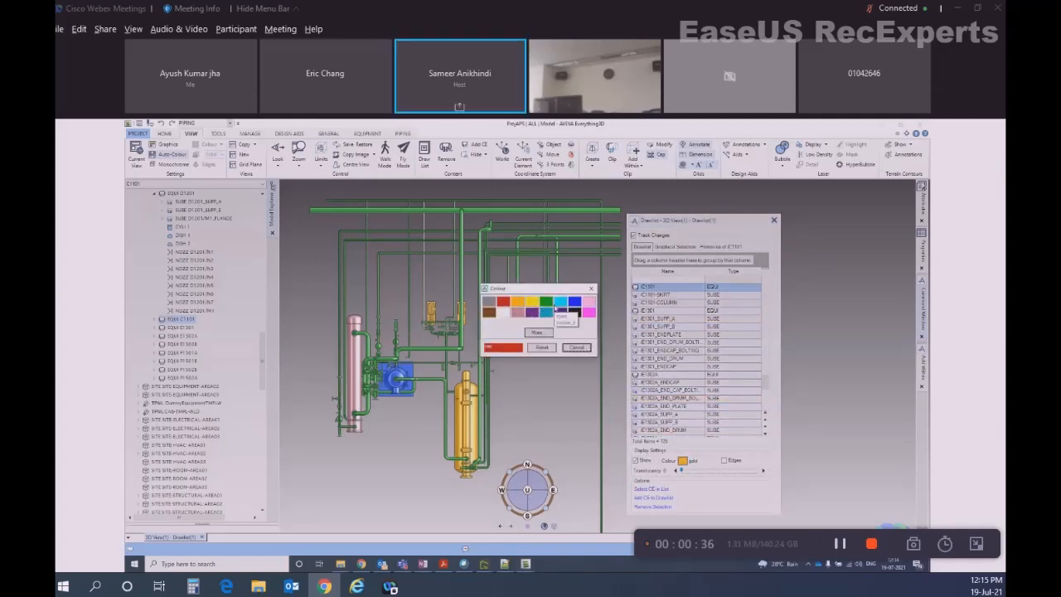
left_click(560, 302)
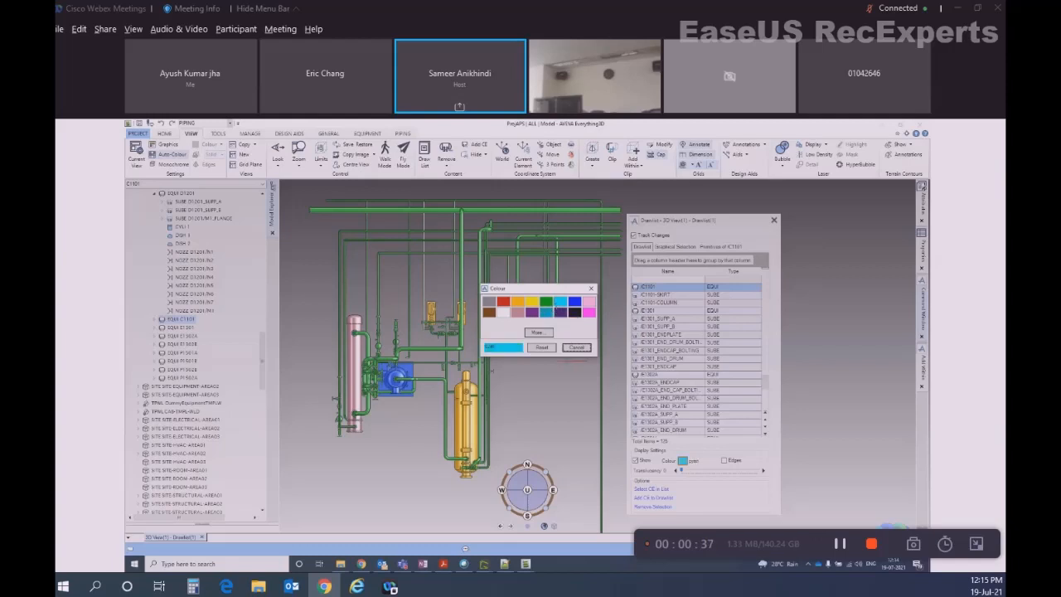
left_click(578, 348)
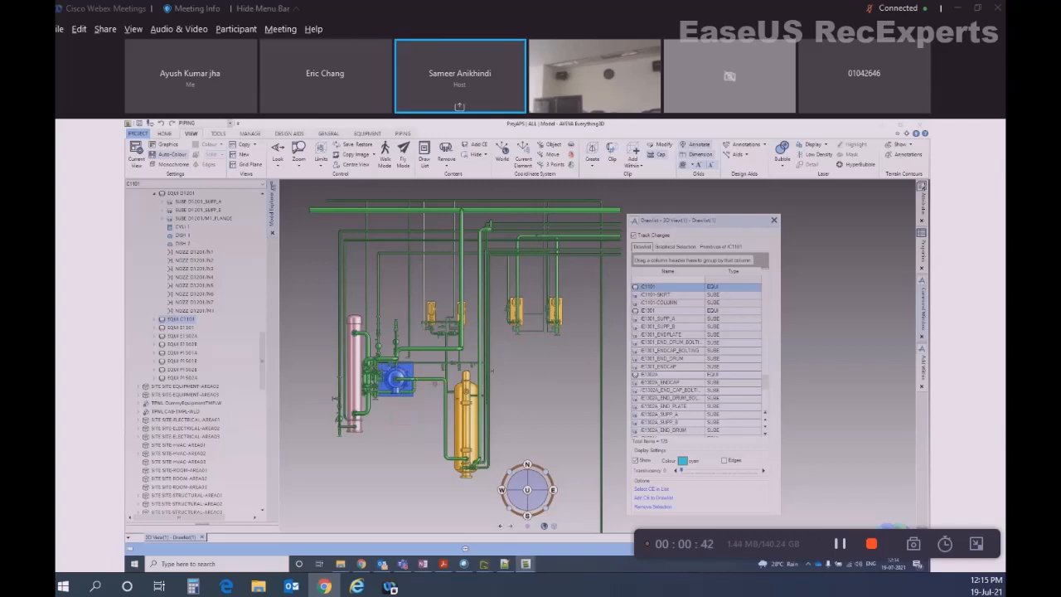
left_click(183, 343)
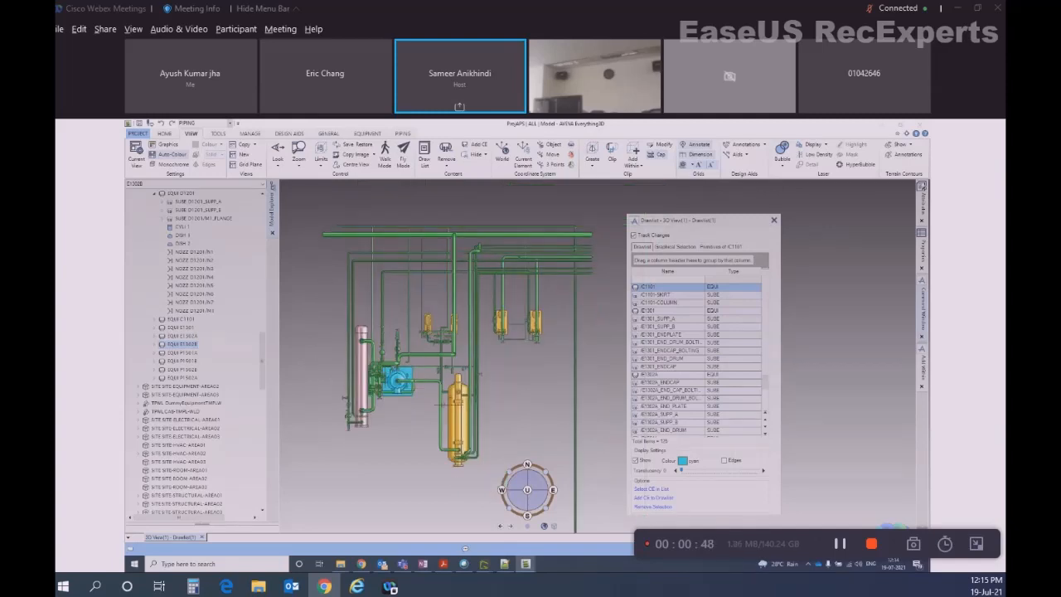
- Set the translucency of equipment C1101 to 45 and inspect the column in the 3D view
middle_click_drag(416, 410, 412, 357)
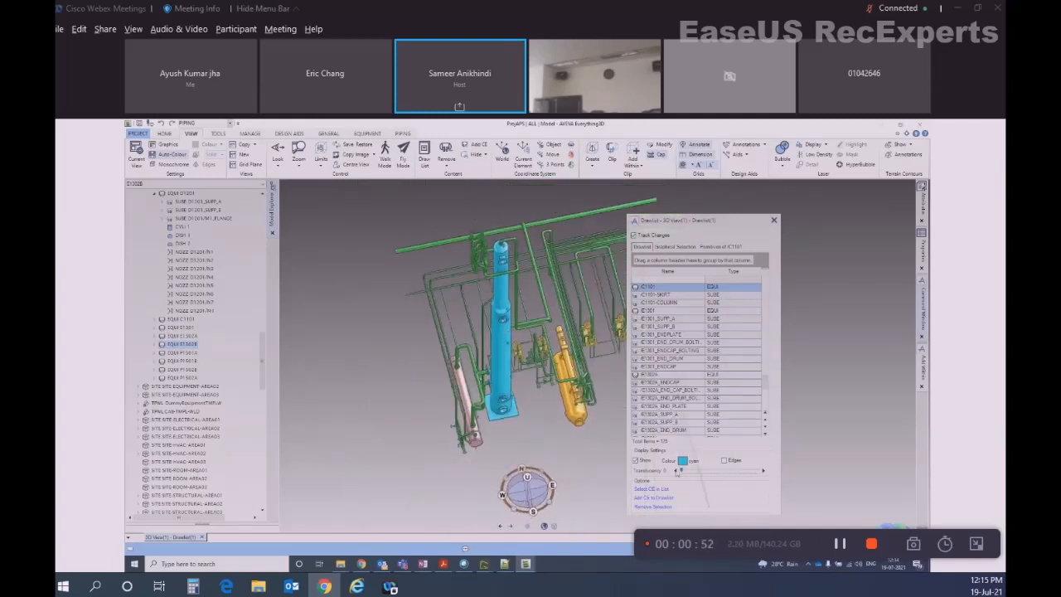
left_click(763, 471)
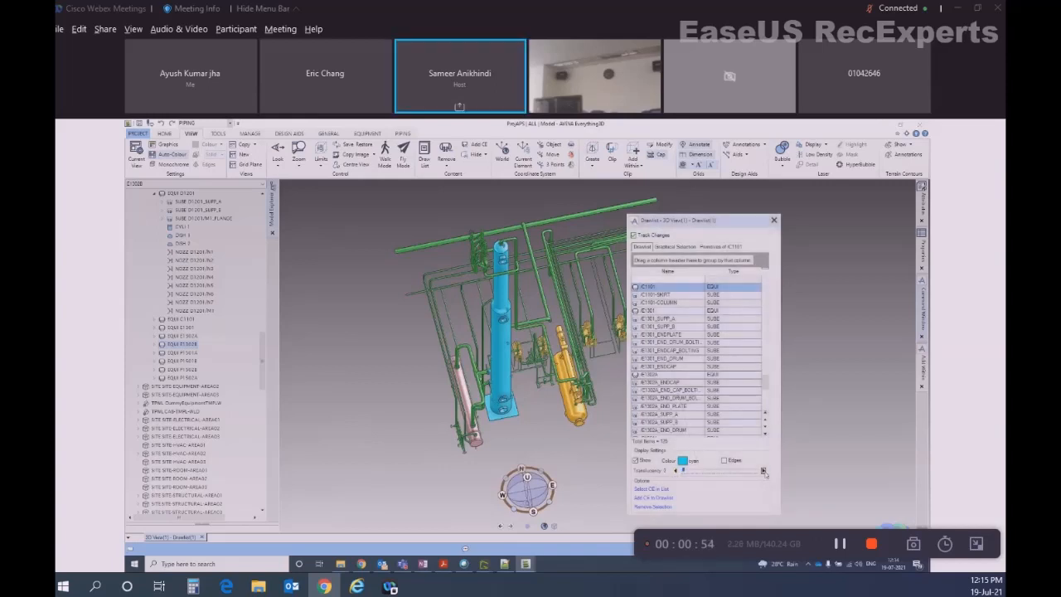
left_click(726, 473)
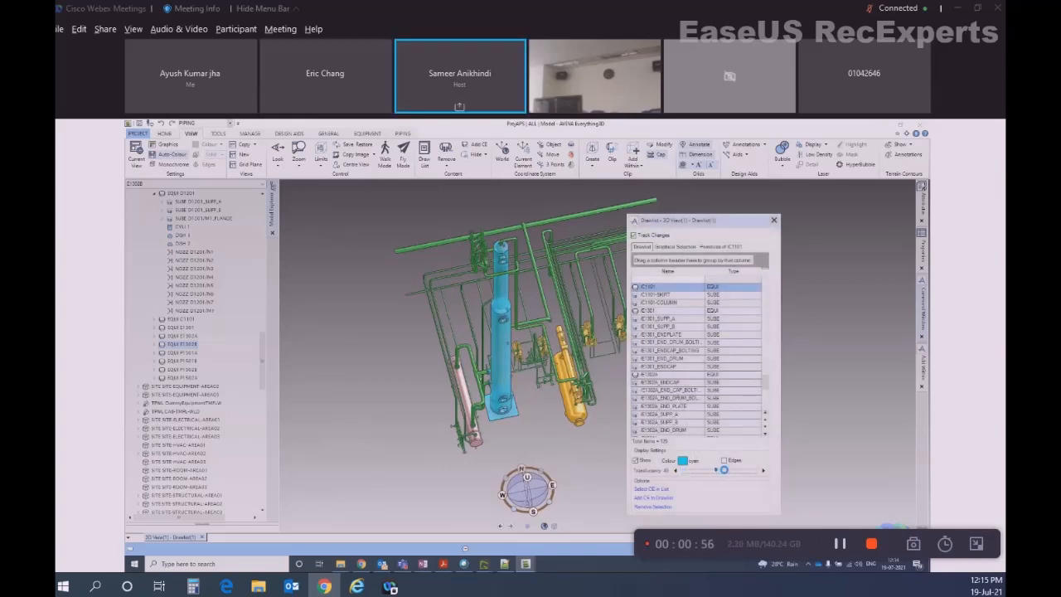
middle_click_drag(699, 527, 673, 432)
scroll(531, 357, "up", 3)
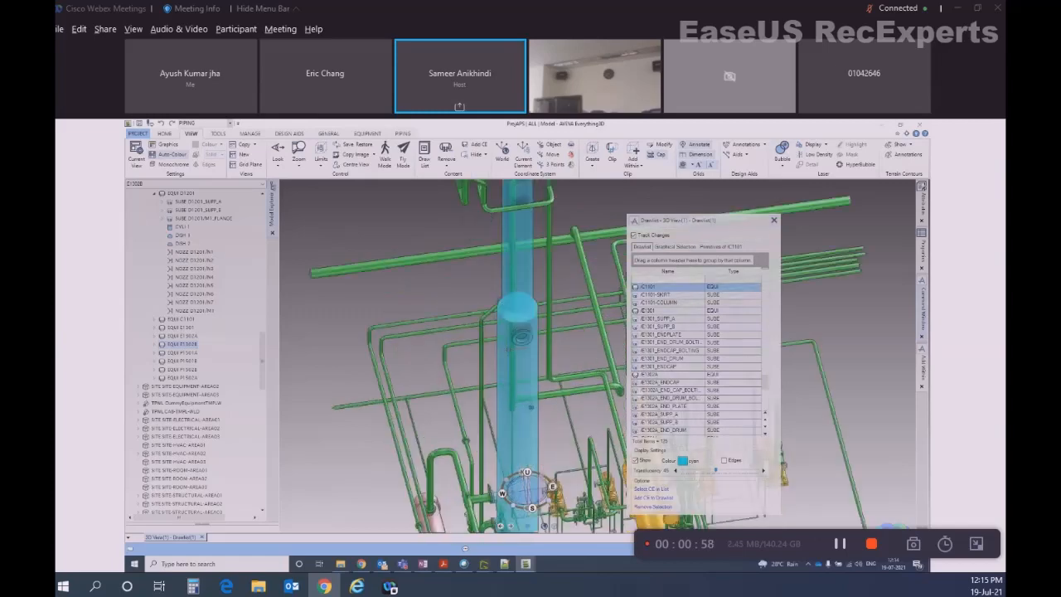
middle_click_drag(562, 408, 487, 393)
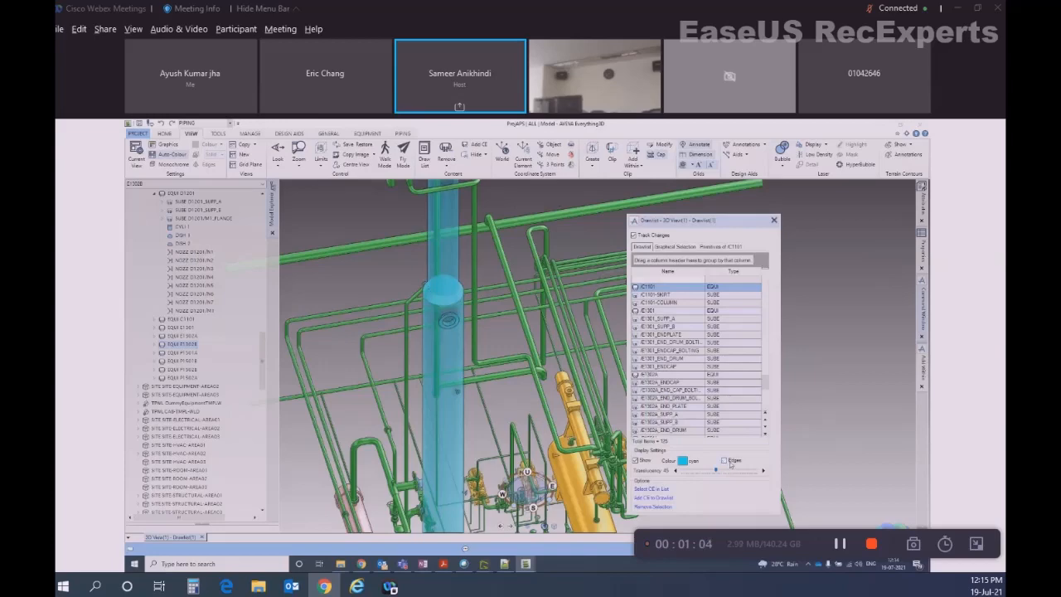
- Turn on edge display for equipment C1101, inspect its base up close, and hide the equipment
left_click(725, 461)
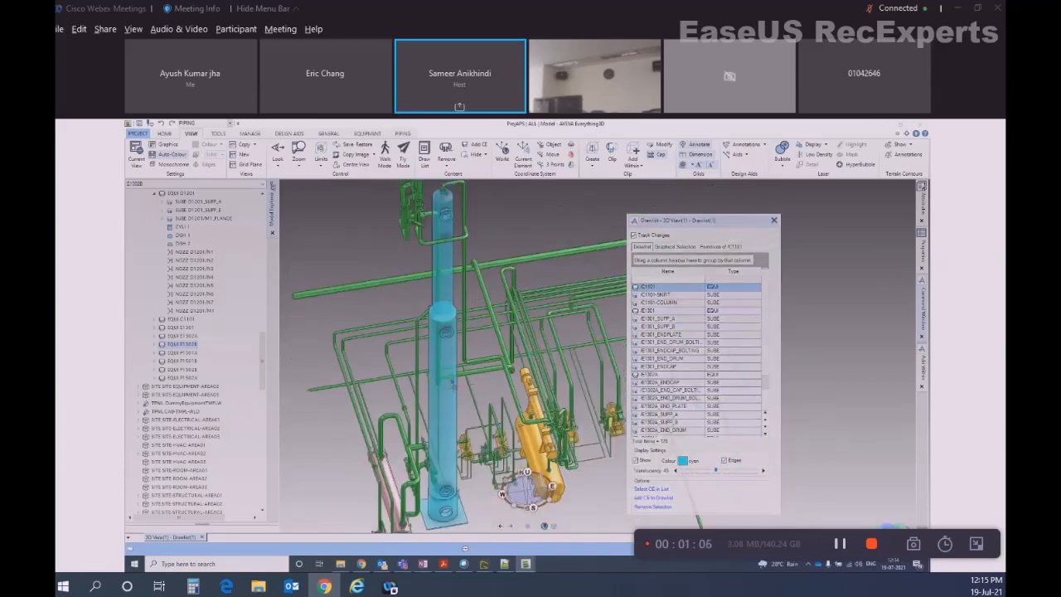
middle_click_drag(451, 383, 465, 389)
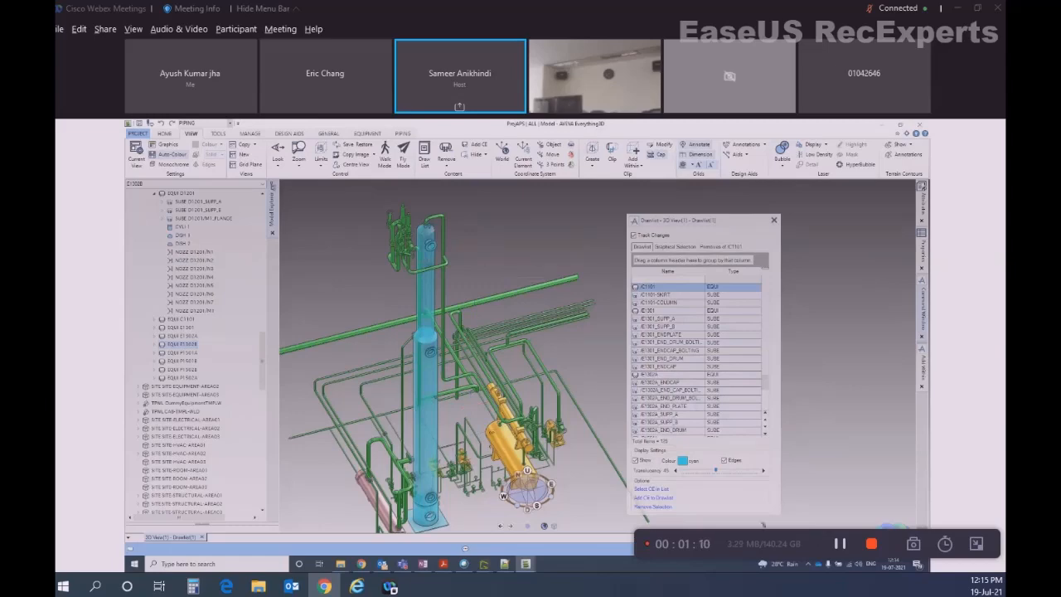
scroll(430, 507, "up", 5)
scroll(448, 373, "up", 5)
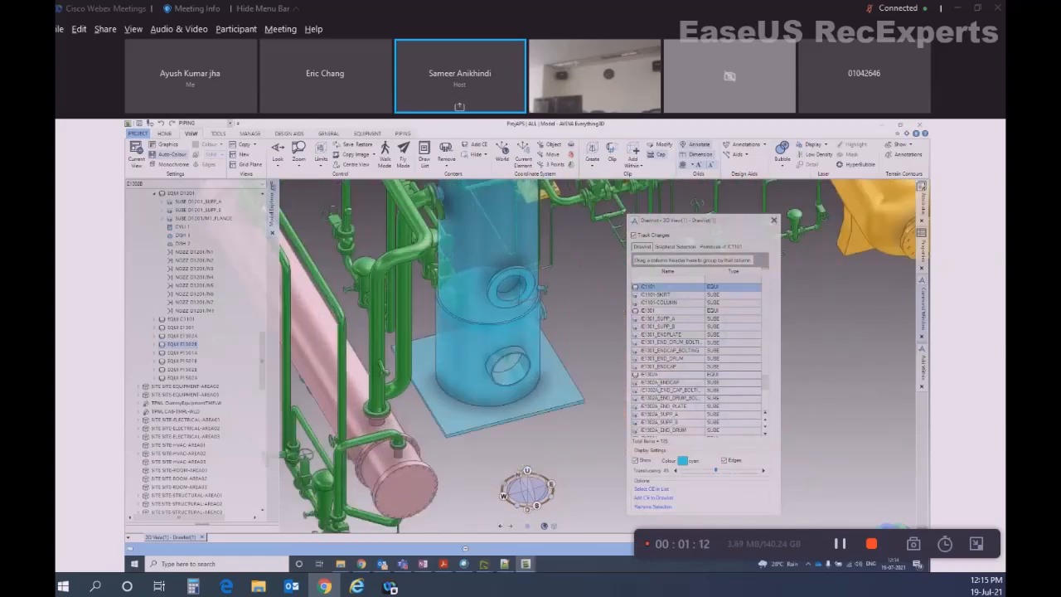
left_click(643, 464)
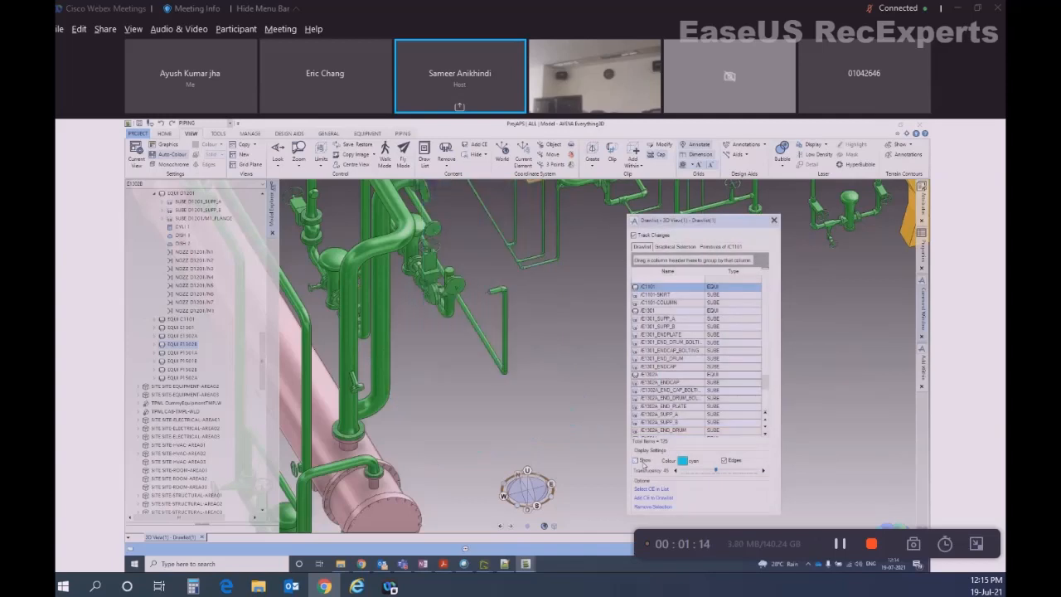
- Toggle the visibility of equipment C1101 repeatedly in the drawlist, ending with it shown
left_click(636, 461)
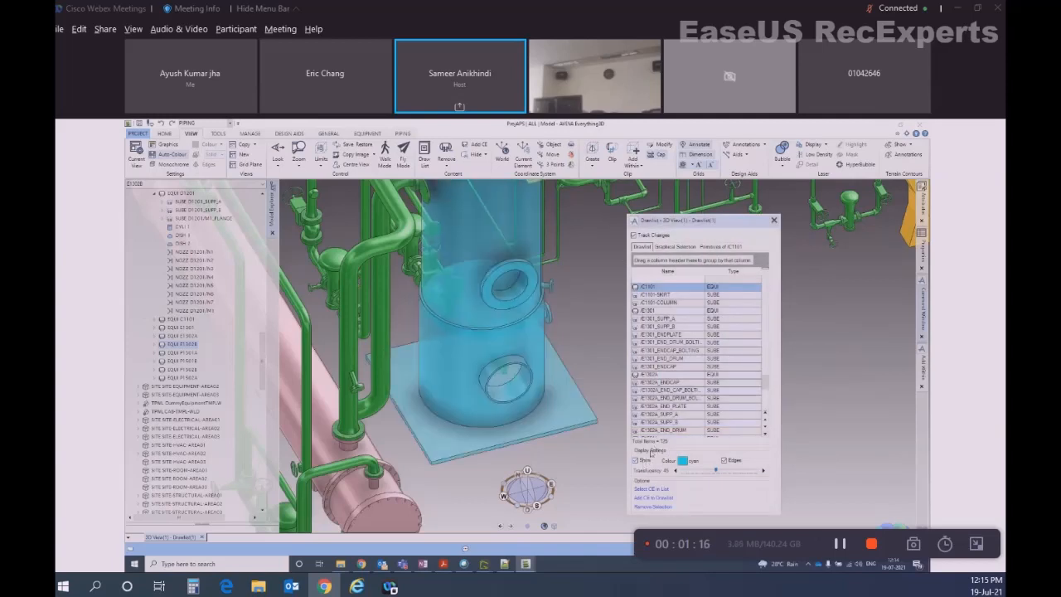
left_click(642, 464)
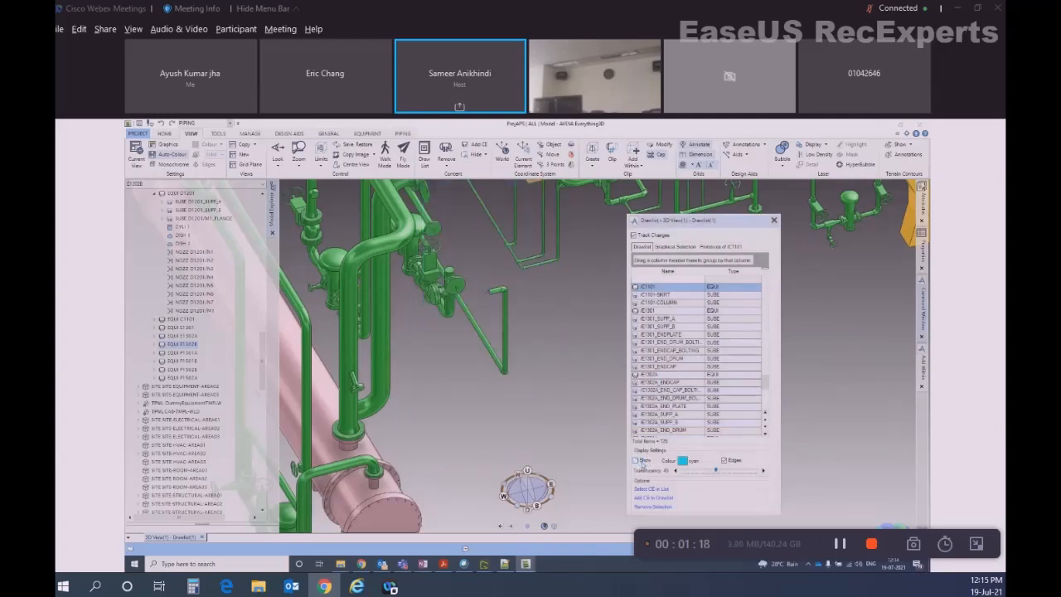
left_click(637, 461)
left_click(637, 461)
left_click(637, 461)
- Reselect equipment C1101 in the drawlist, hide it, check the wider plant in the 3D view, and show it again
left_click(641, 303)
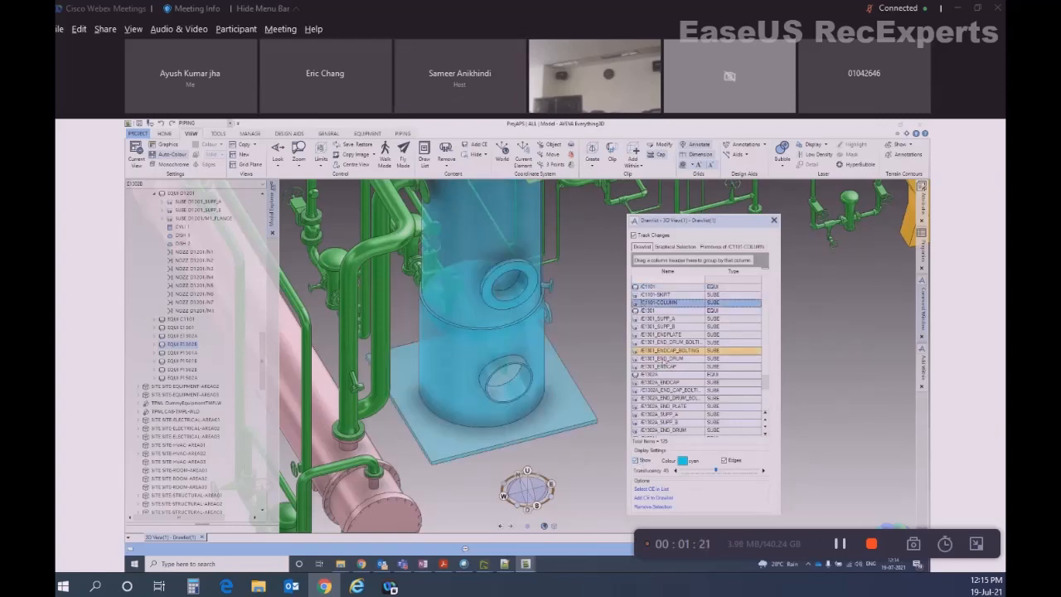
key("Up")
key("Up")
left_click(642, 461)
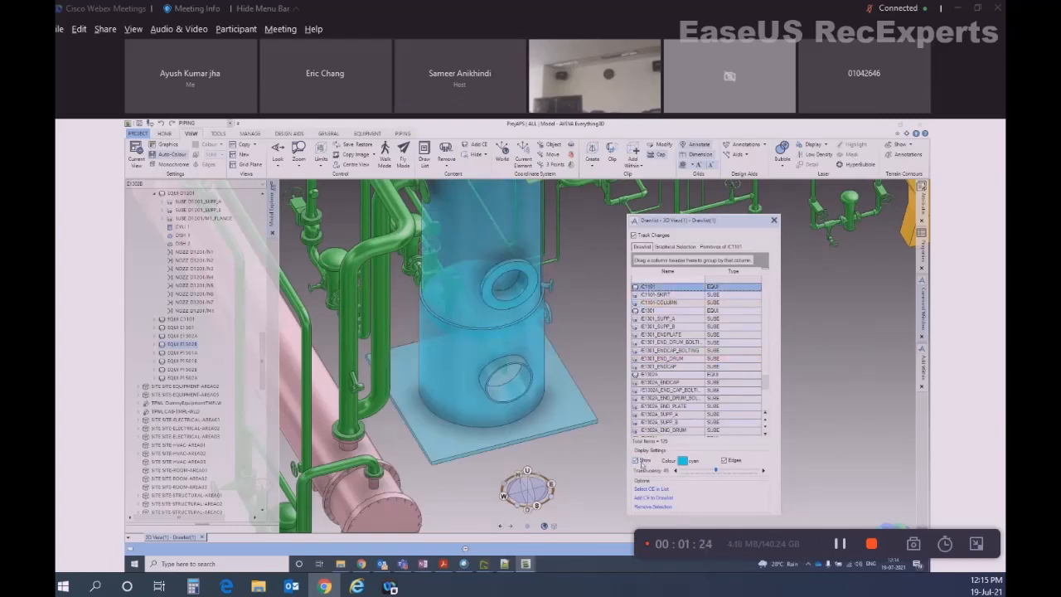
scroll(529, 356, "down", 6)
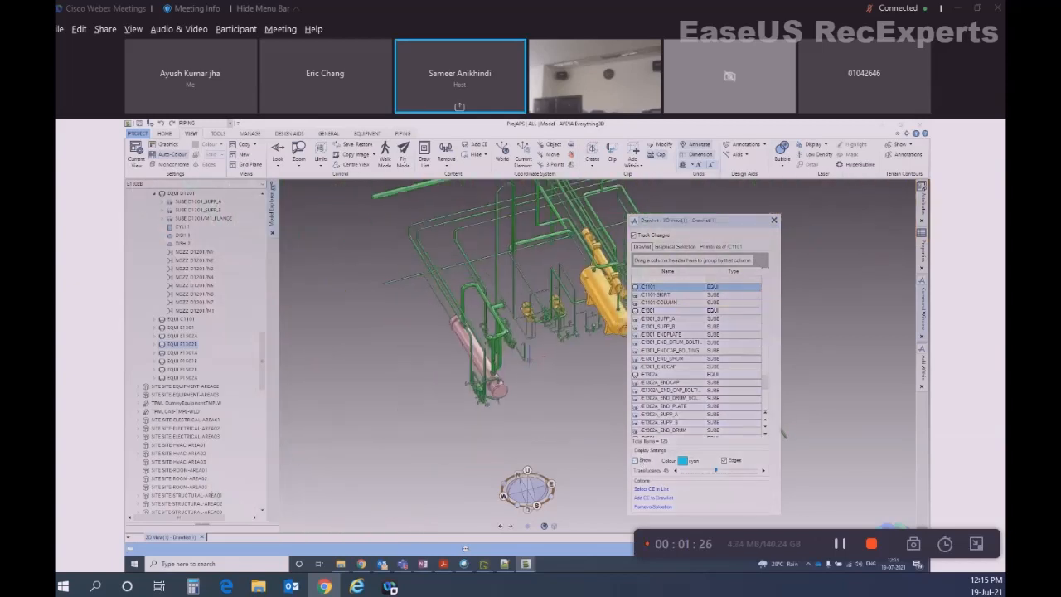
scroll(678, 350, "up", 5)
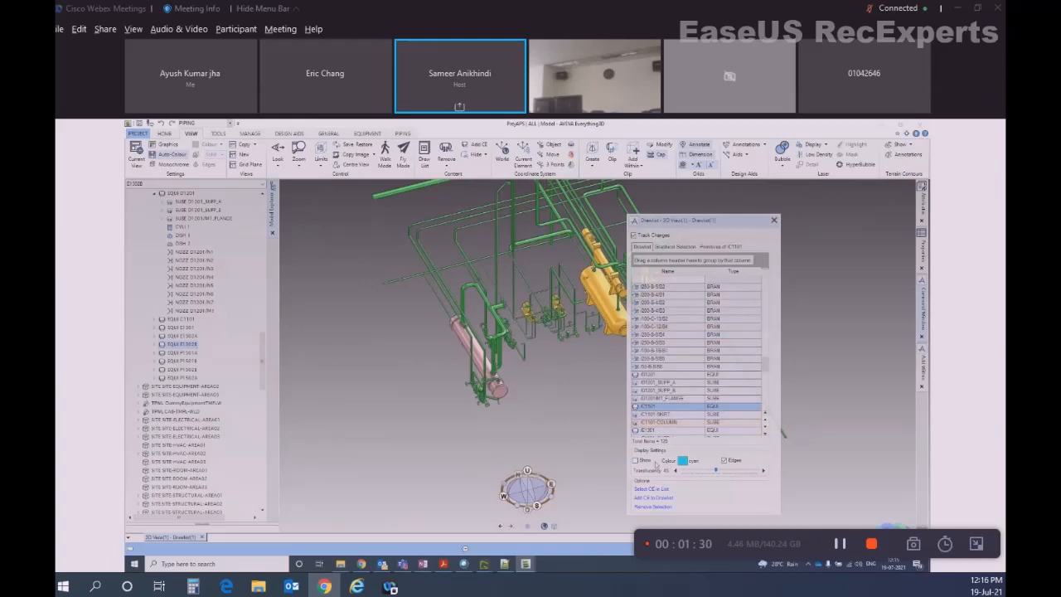
left_click(644, 462)
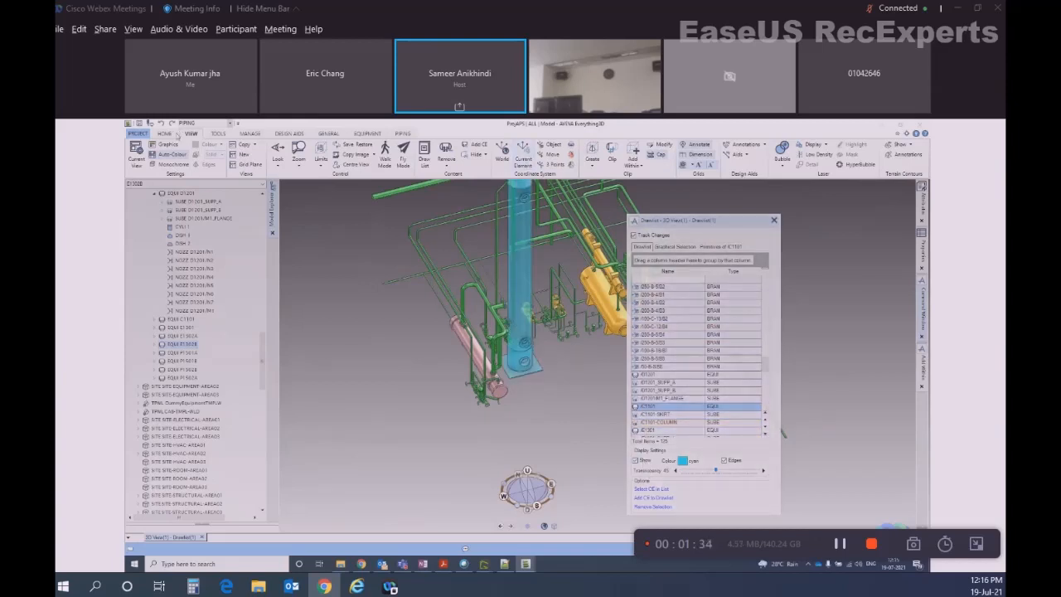
- Select the C1101 column in the 3D view and hide it with the Hide Selected command
left_click(486, 160)
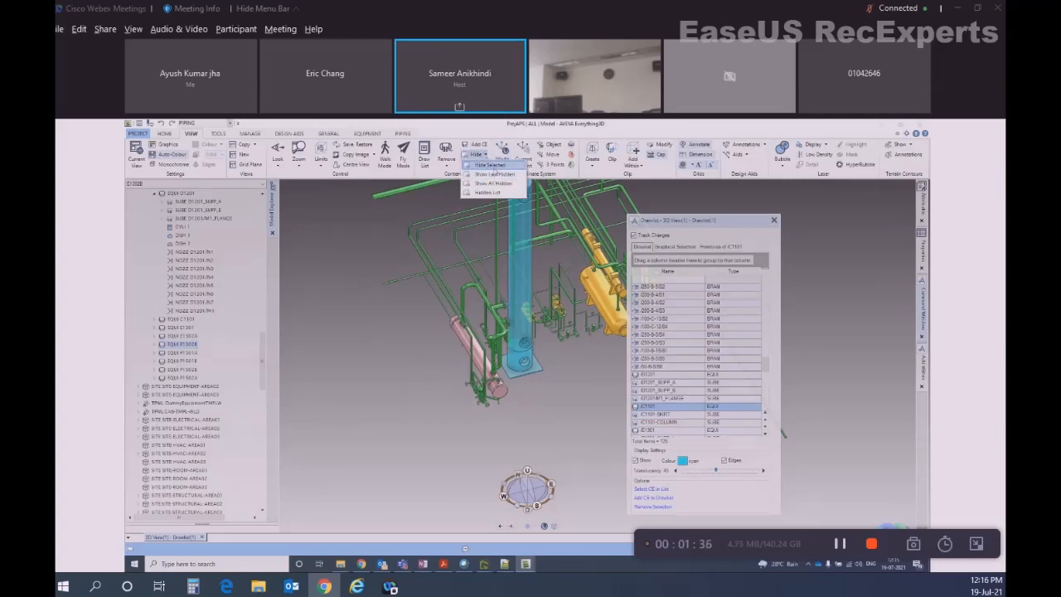
left_click(473, 155)
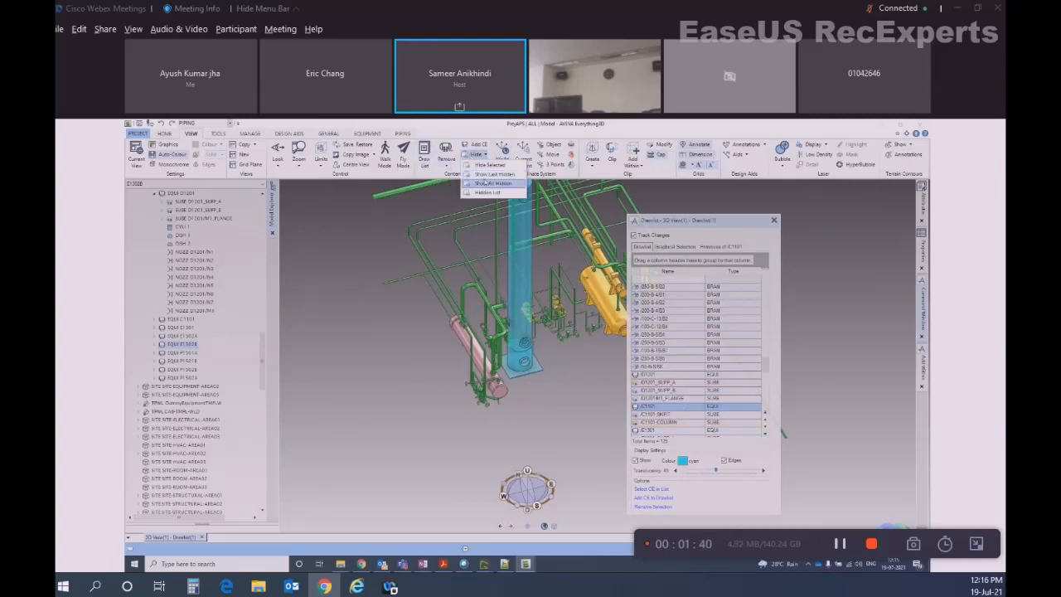
left_click(520, 243)
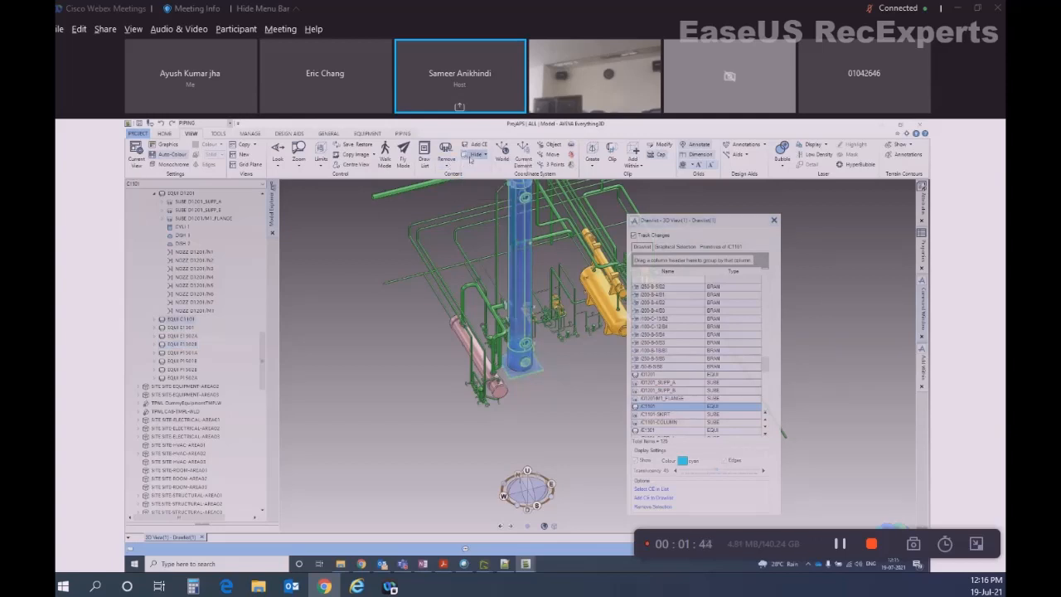
left_click(475, 156)
left_click(474, 166)
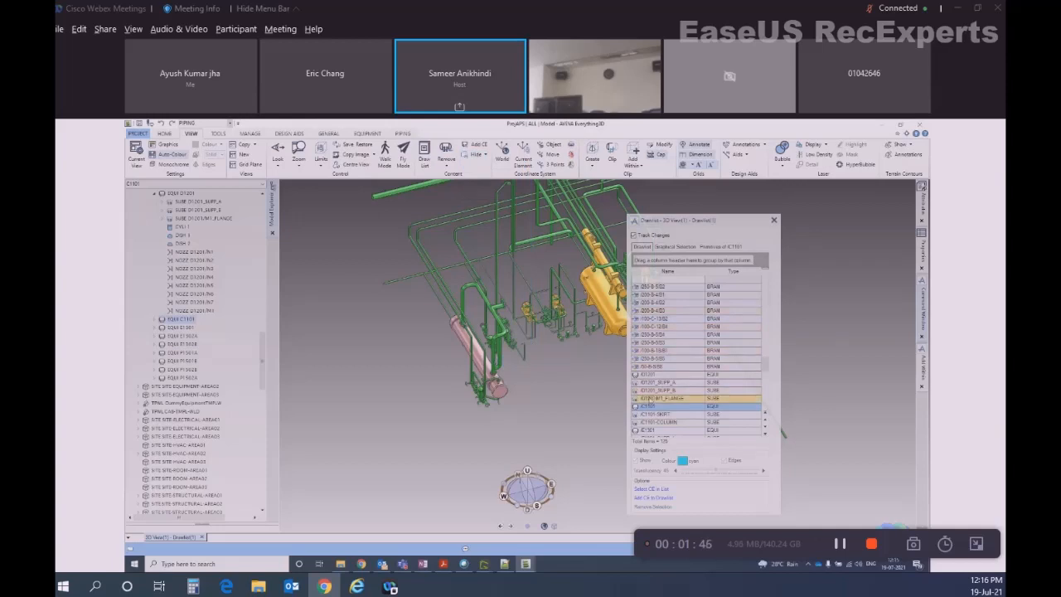
- Restore the hidden equipment C1101 through its drawlist display settings and view the full column
left_click(647, 406)
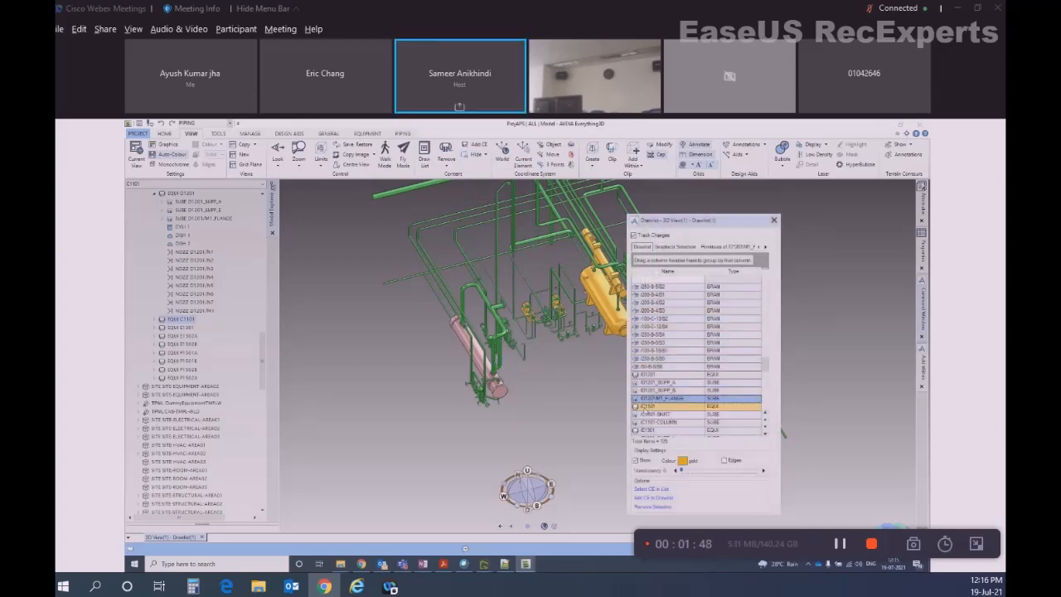
left_click(661, 407)
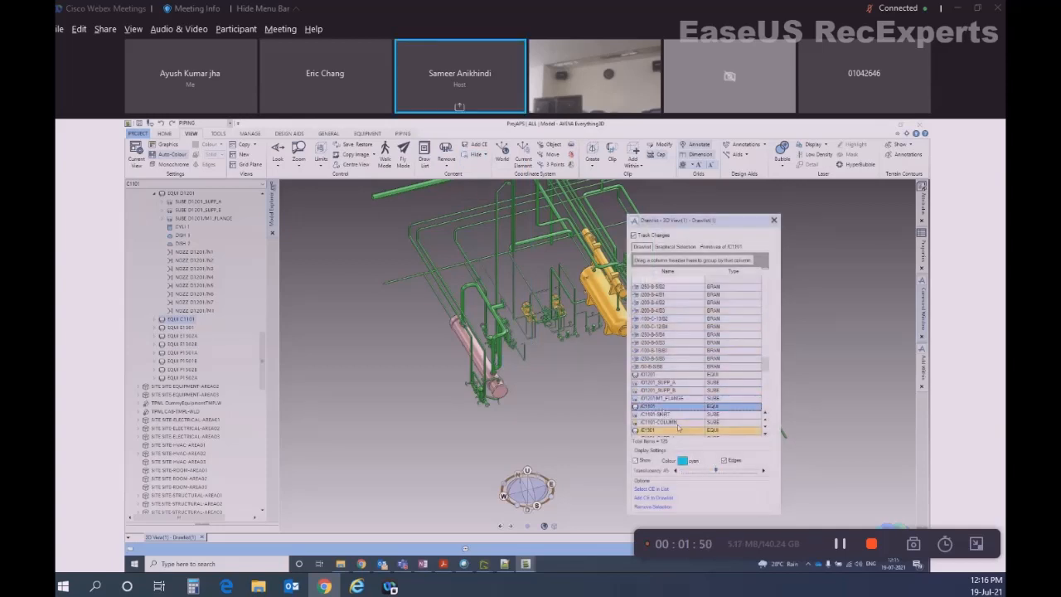
left_click(648, 462)
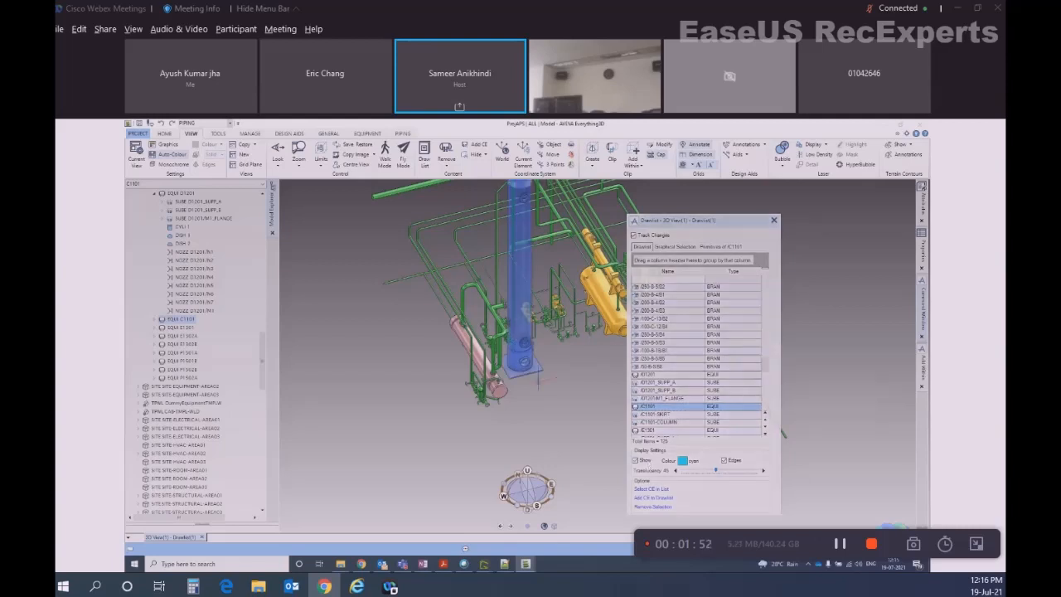
scroll(592, 497, "down", 2)
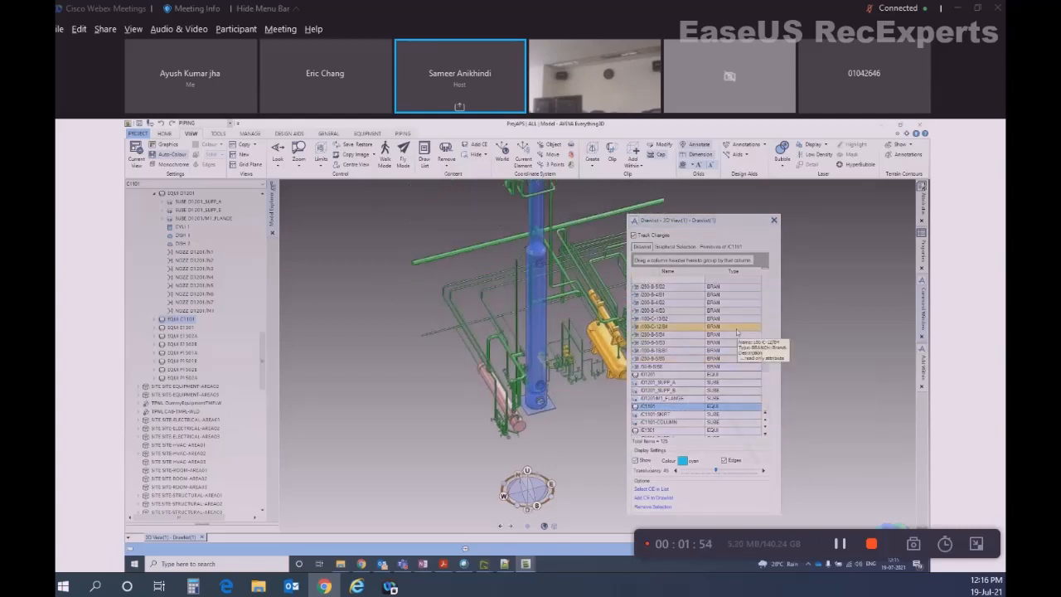
middle_click_drag(724, 193, 666, 240)
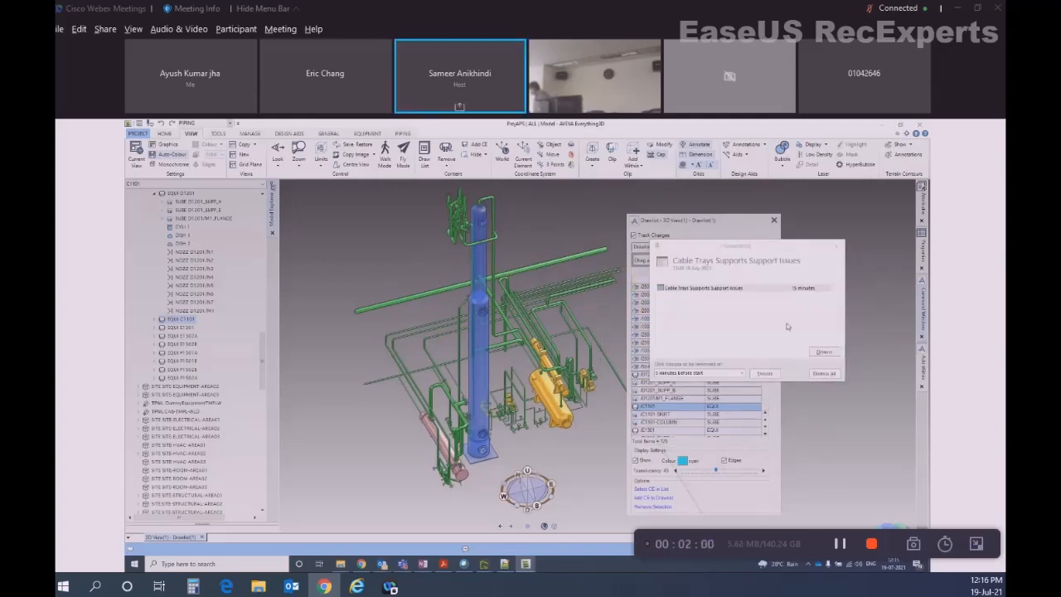
- Dismiss the meeting reminder and the e-mail notification covering the drawlist
left_click(825, 352)
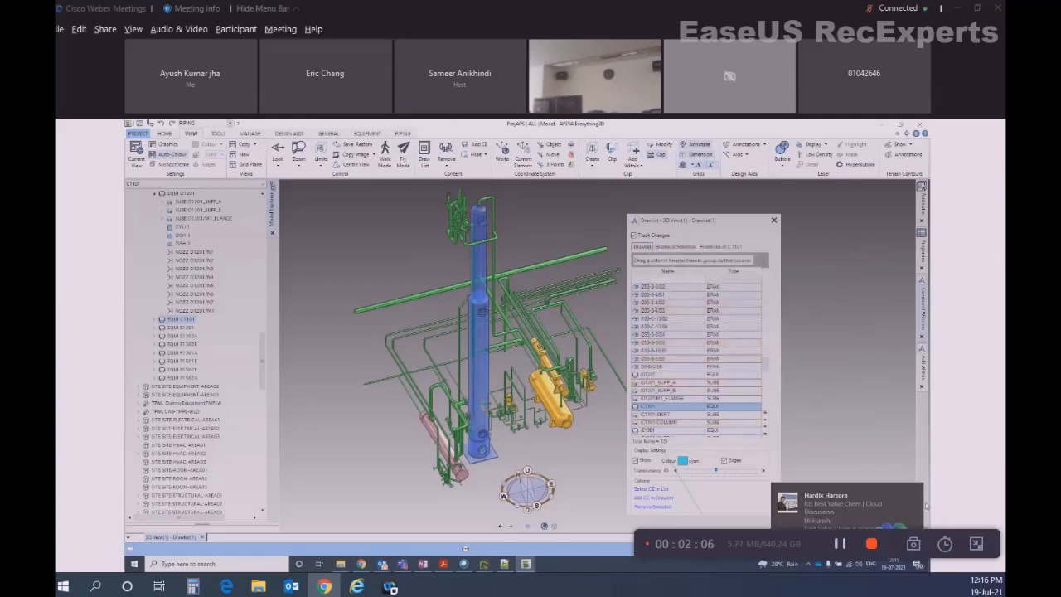
left_click(915, 498)
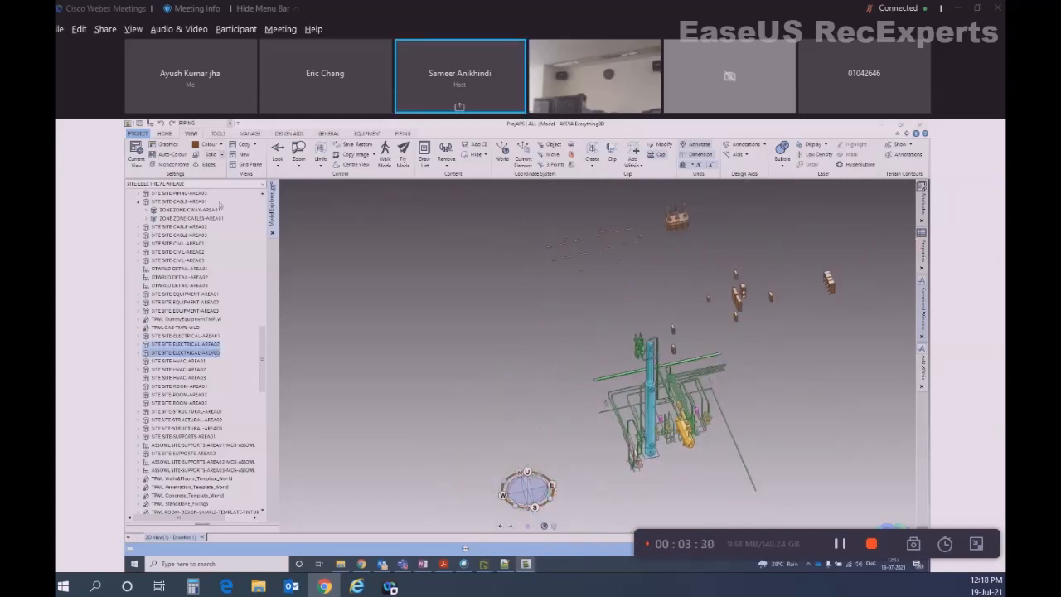
- Switch the 3D view to monochrome, inspect the model at different scales, and return to the coloured display
left_click(221, 154)
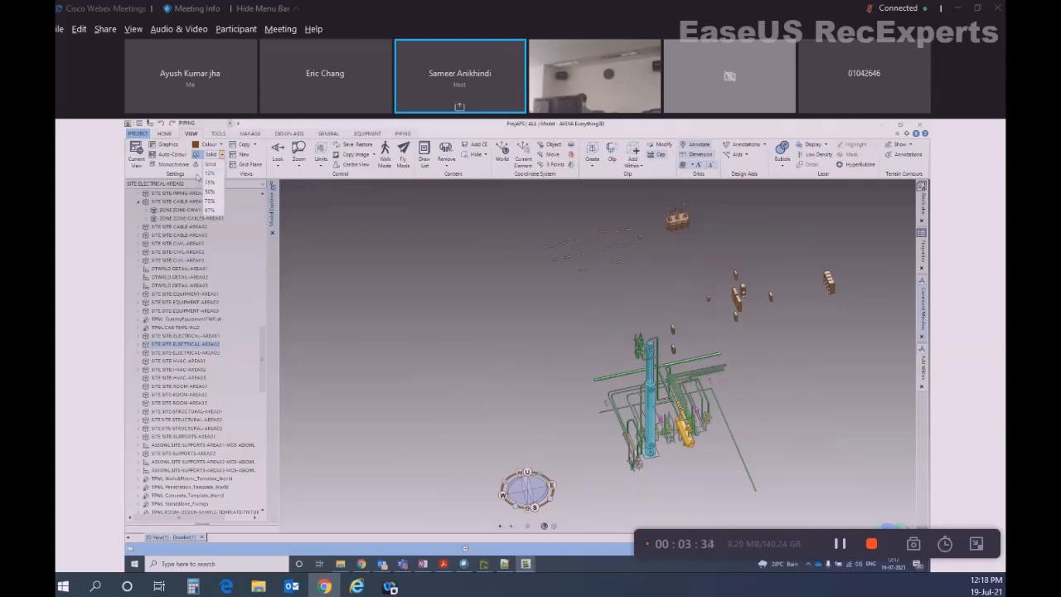
left_click(199, 179)
left_click(186, 165)
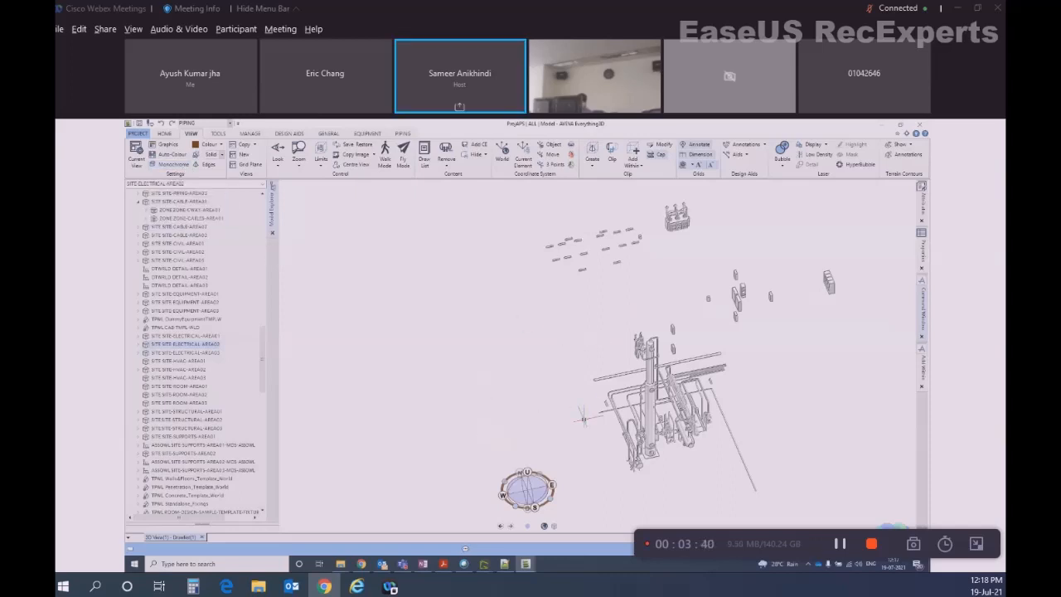
scroll(520, 345, "down", 1)
scroll(521, 347, "down", 4)
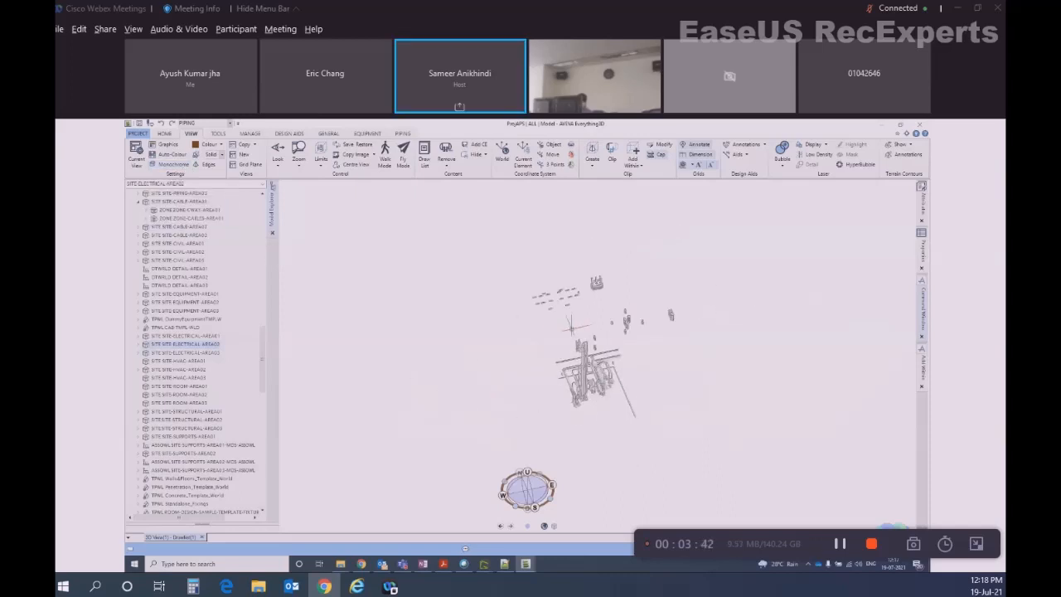
scroll(534, 364, "up", 4)
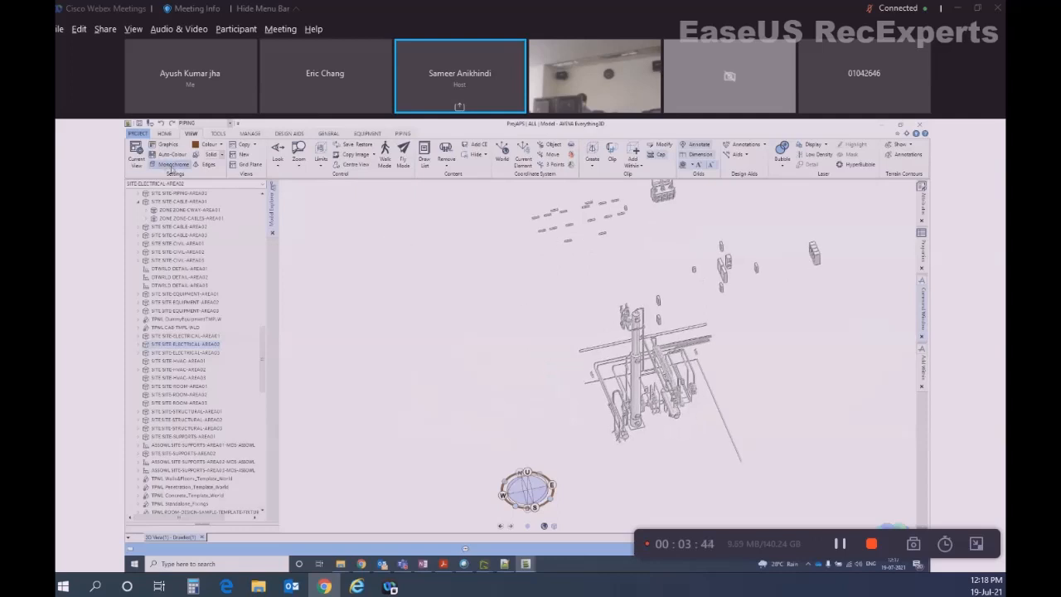
left_click(172, 165)
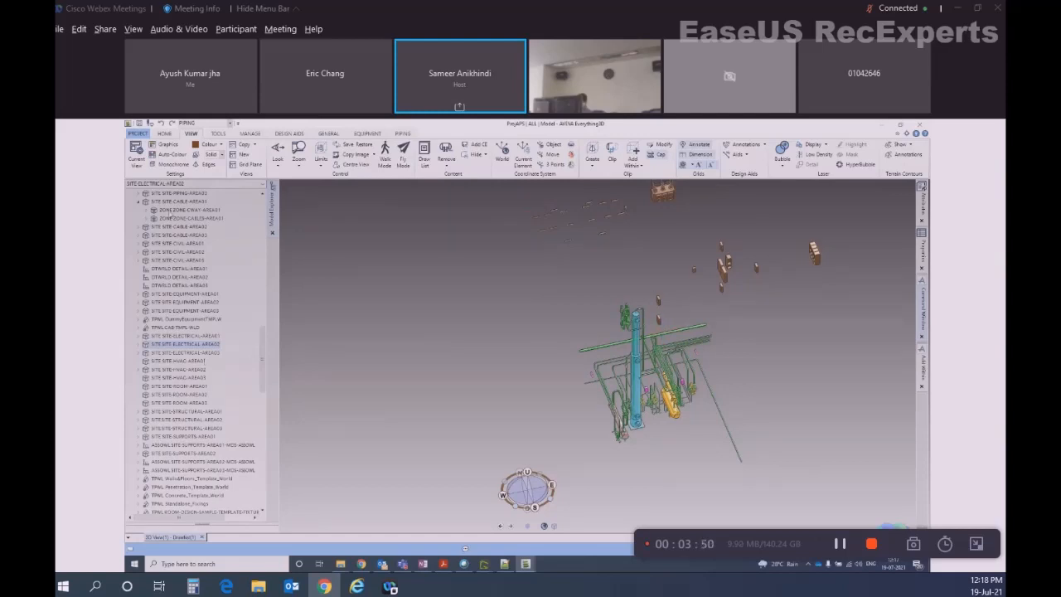
- Turn on Auto-Colour for the 3D view and select the electrical sites of AREA01, AREA02 and AREA03 together
left_click(193, 155)
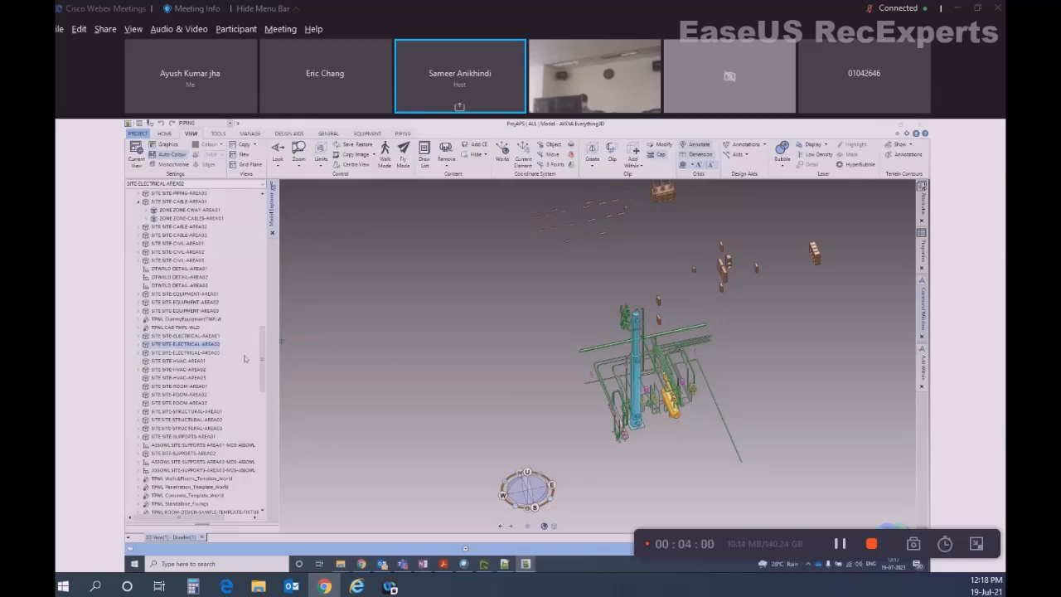
left_click(208, 352, "ctrl")
left_click(208, 337, "ctrl")
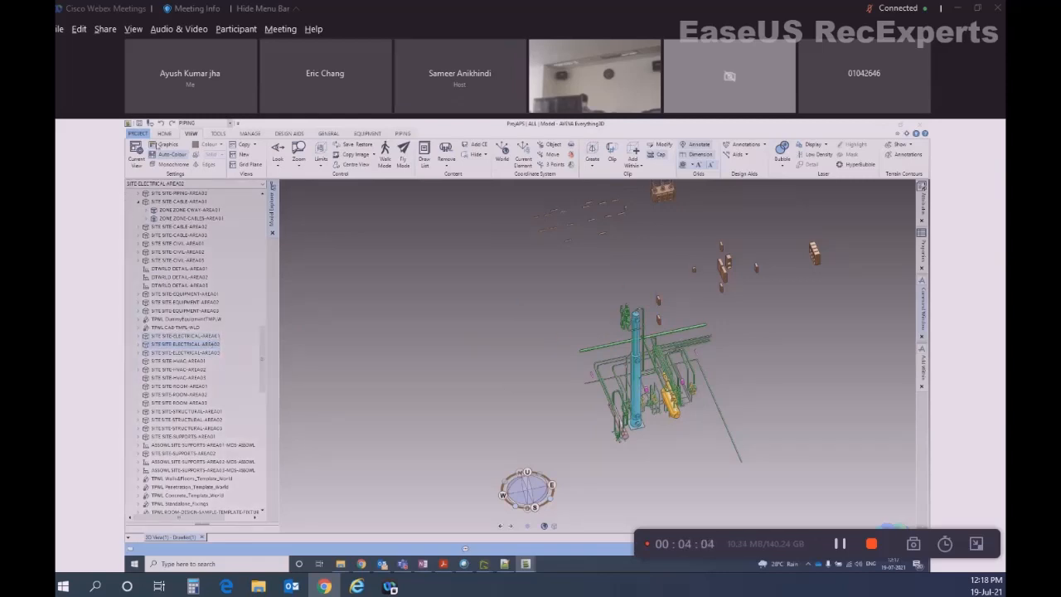
key("alt+r")
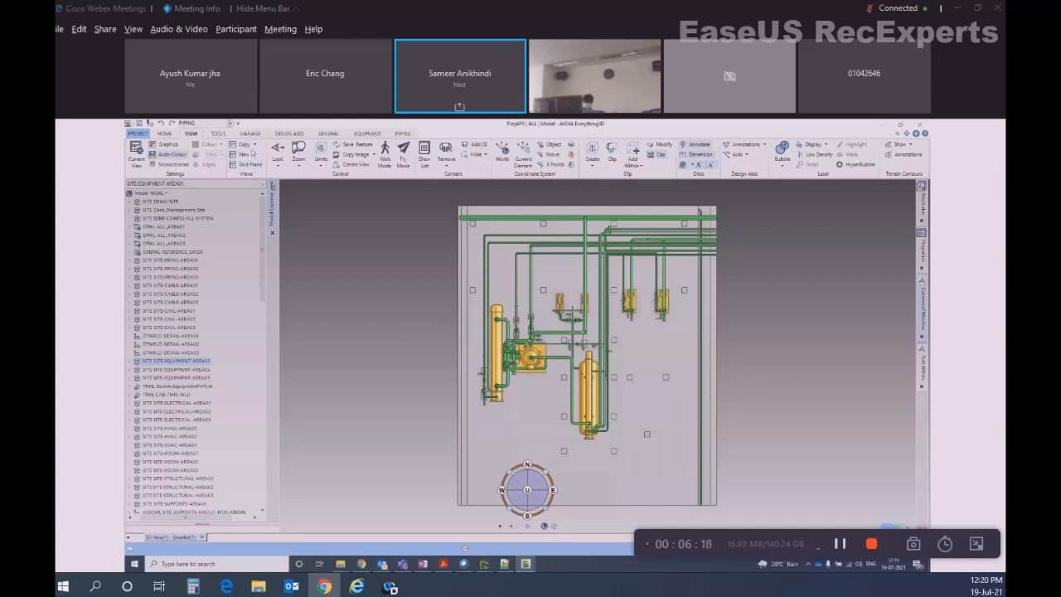
- Try the local view copy option, then copy the current plan view of the model to a separate 3D view
left_click(255, 145)
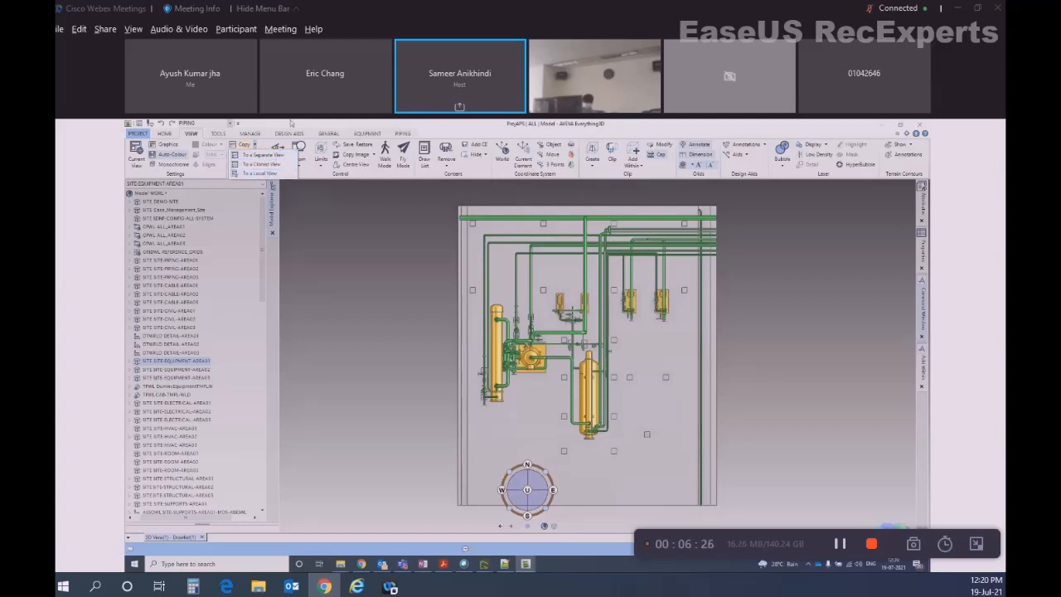
left_click(265, 173)
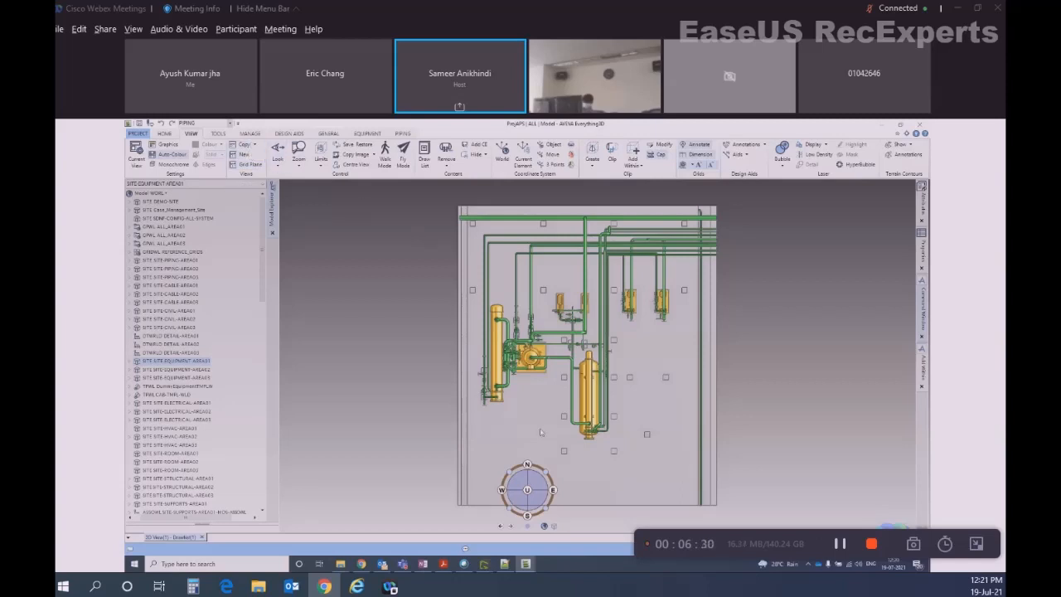
middle_click_drag(604, 452, 535, 452)
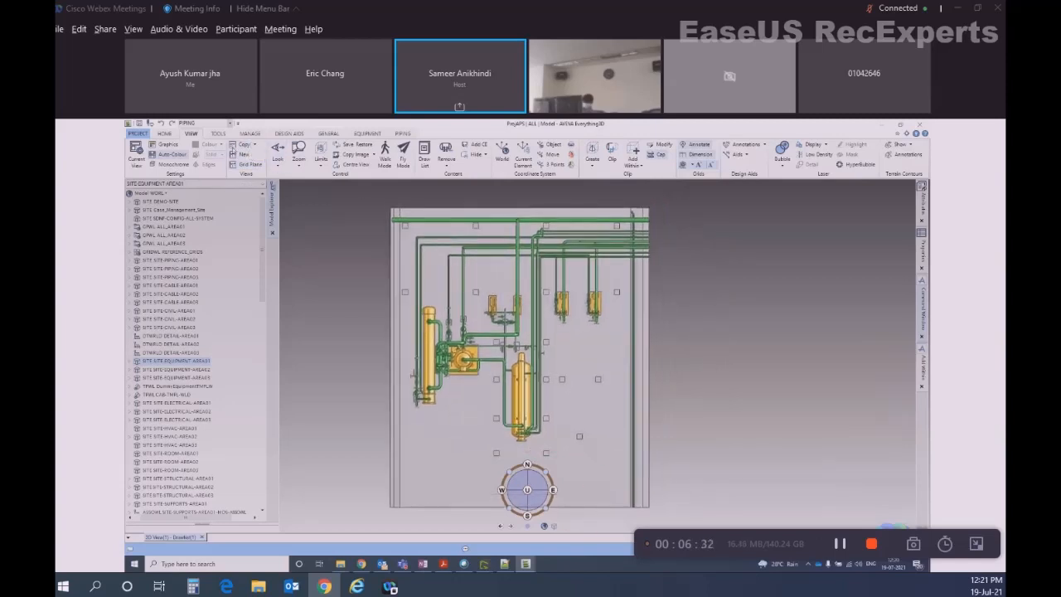
left_click(255, 146)
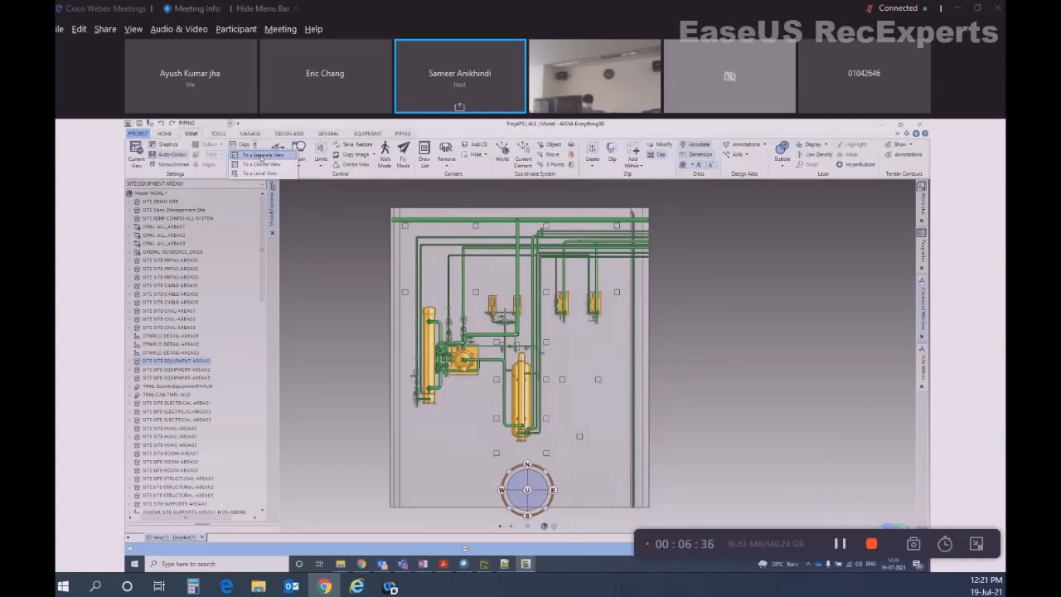
left_click(261, 155)
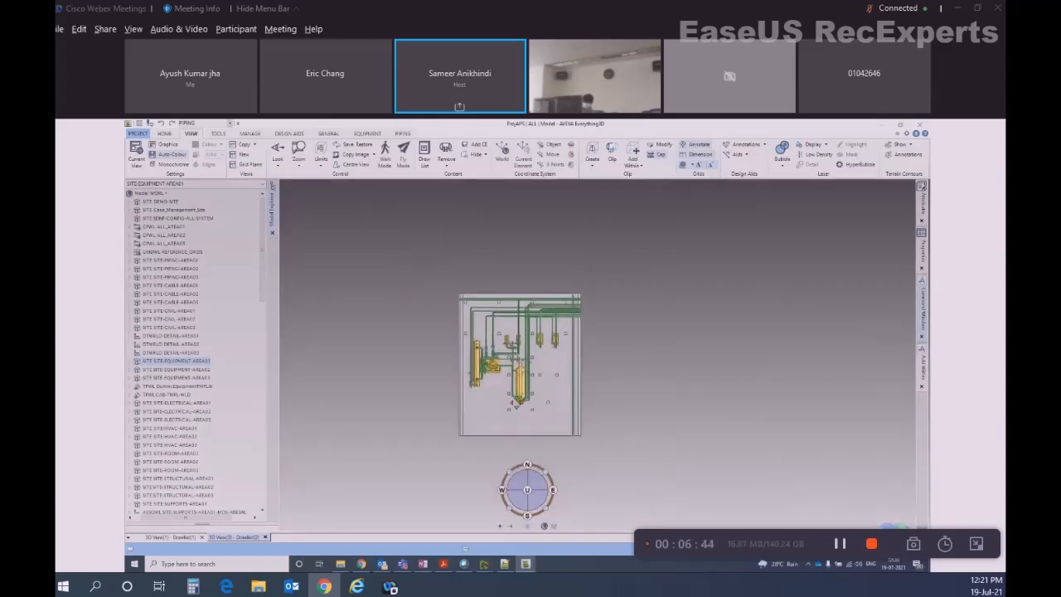
- Review the view copy options and switch between the original 3D view and its separate copy
left_click(243, 144)
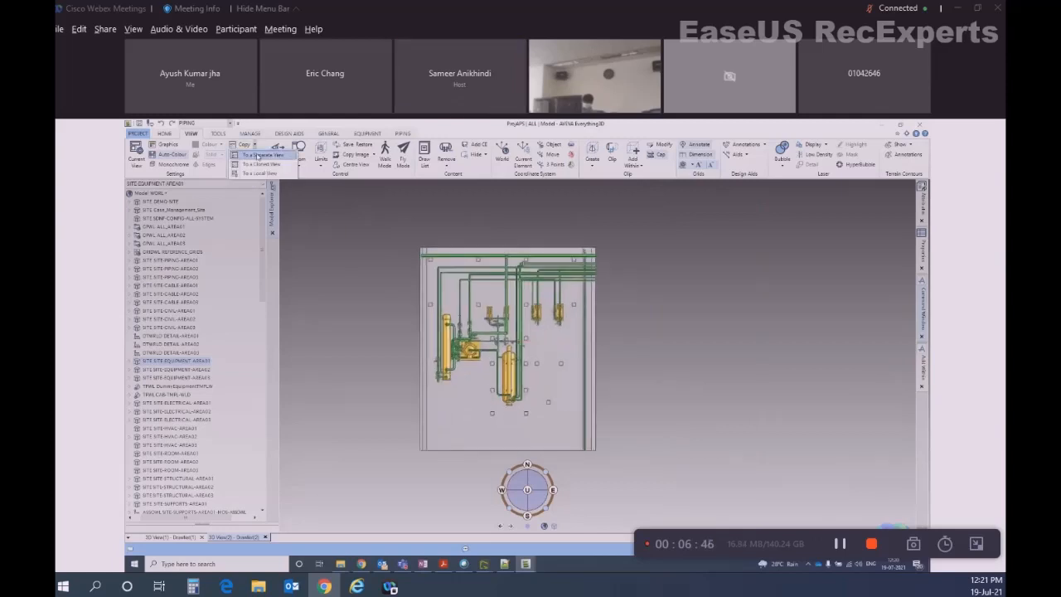
left_click(367, 465)
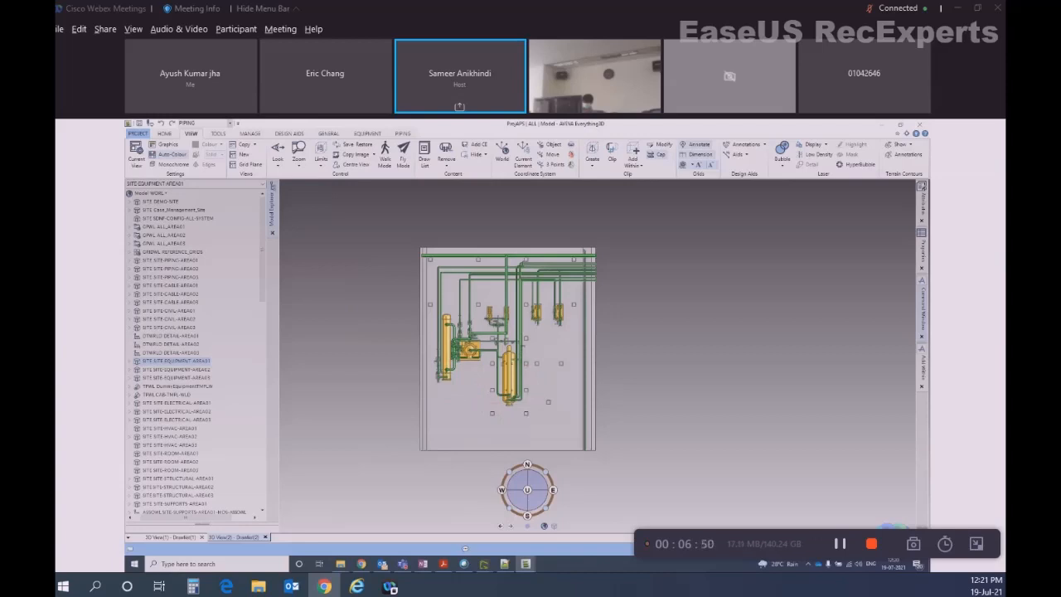
left_click(227, 540)
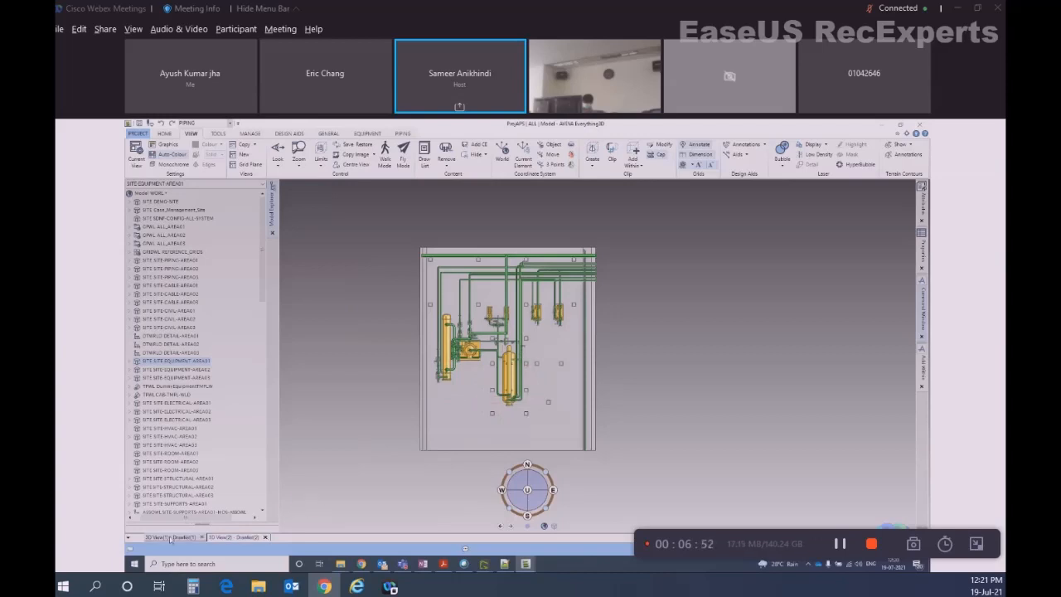
left_click(235, 541)
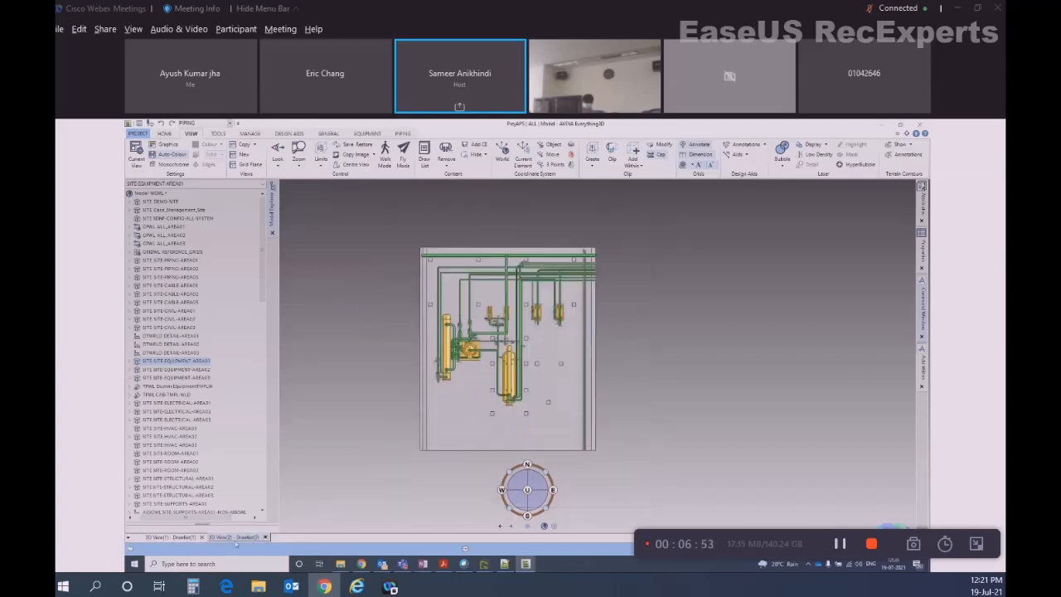
- Return to the original 3D view and select the horizontal vessel in the southern part of the plan
left_click(177, 541)
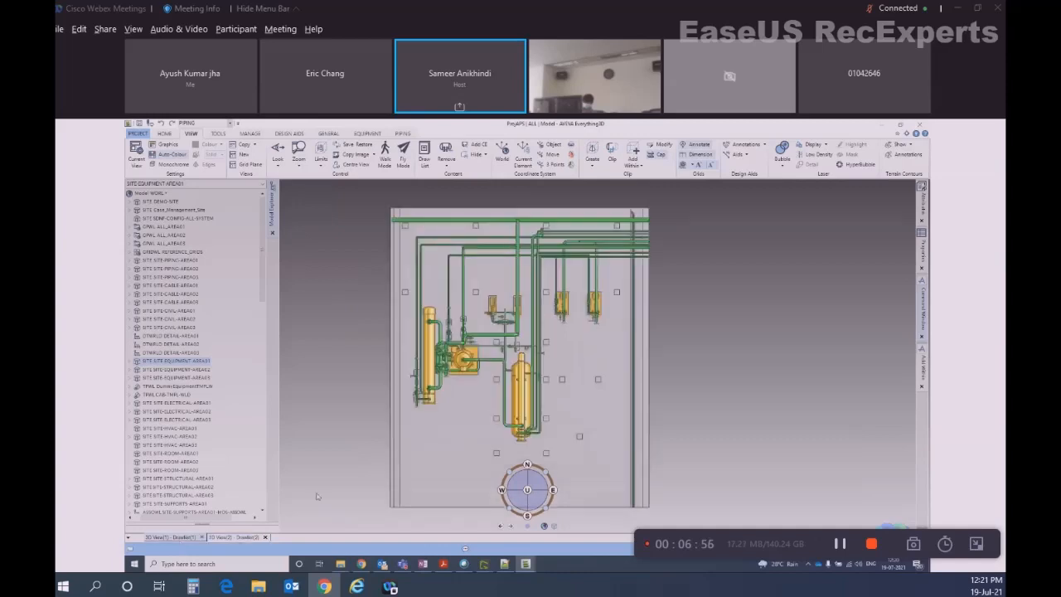
scroll(459, 392, "up", 3)
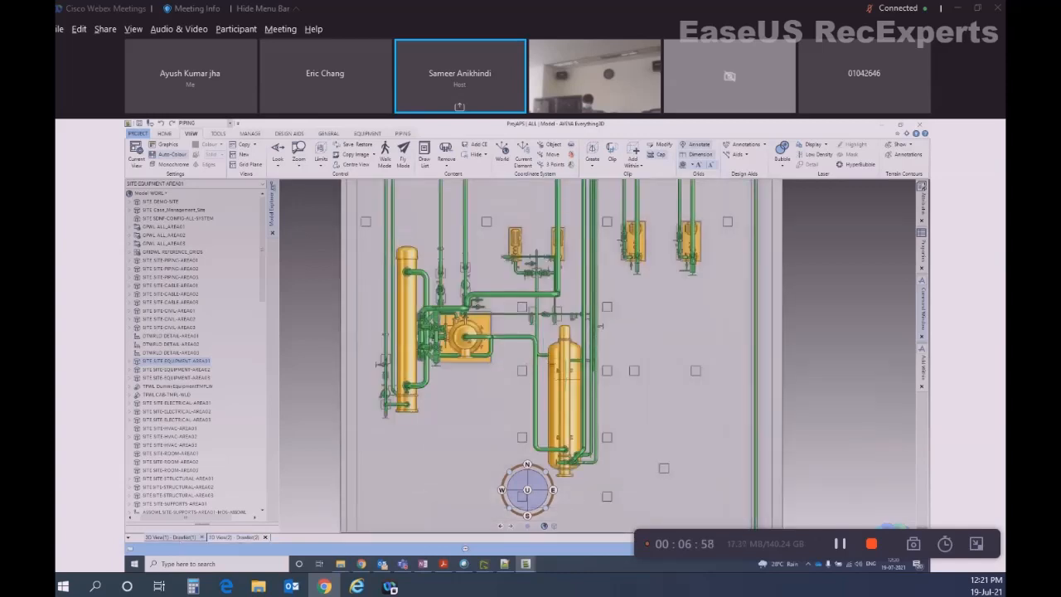
left_click(565, 379)
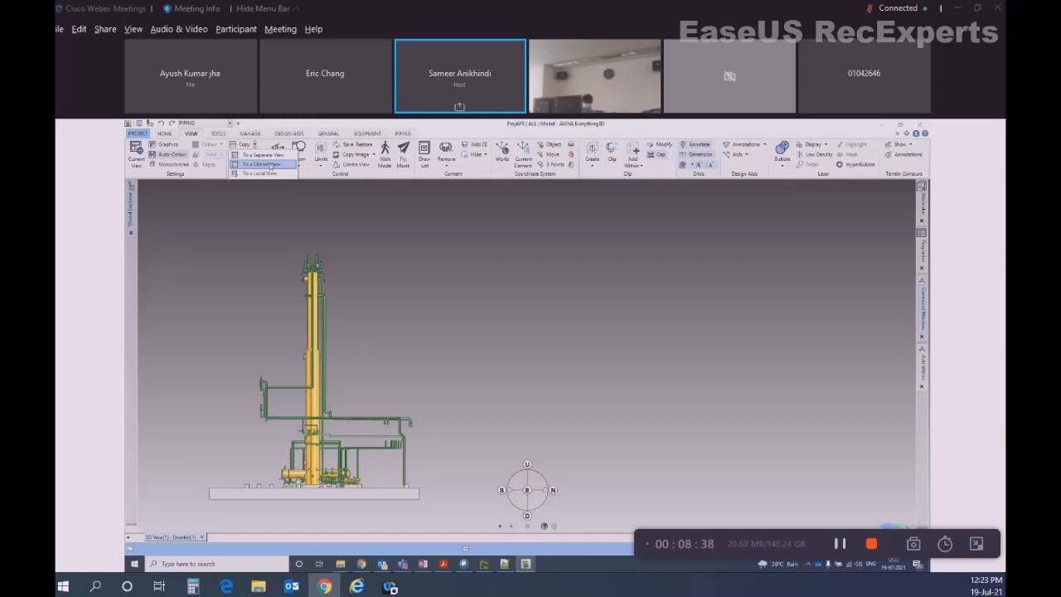
- Copy the current side view of the model to a cloned view and place the clone in a new vertical tab group
left_click(270, 164)
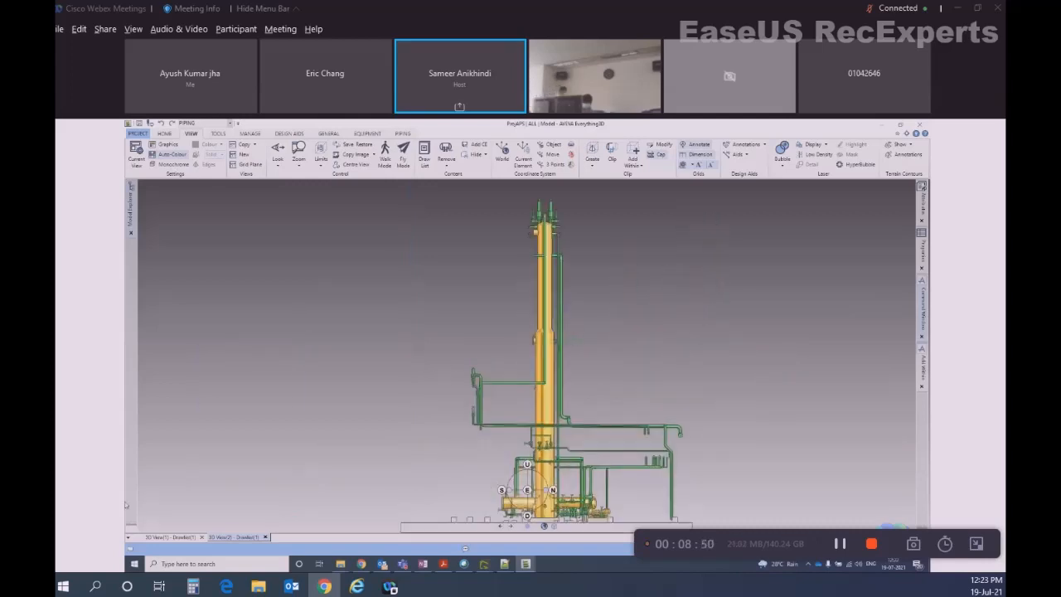
right_click(232, 537)
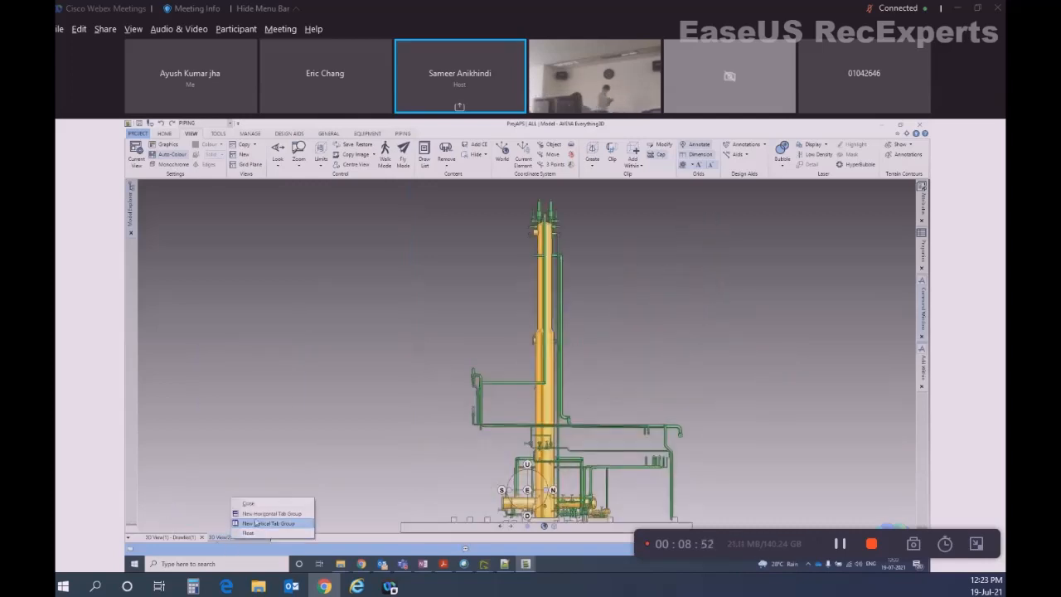
left_click(264, 524)
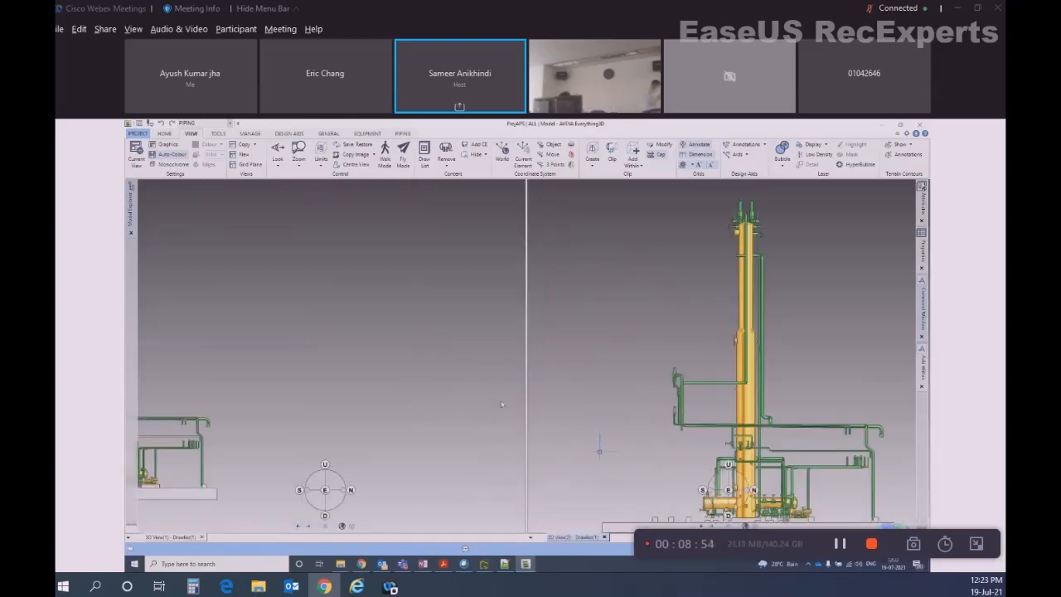
- Set the original 3D view to plan orientation with the PLAN command
scroll(314, 363, "down", 4)
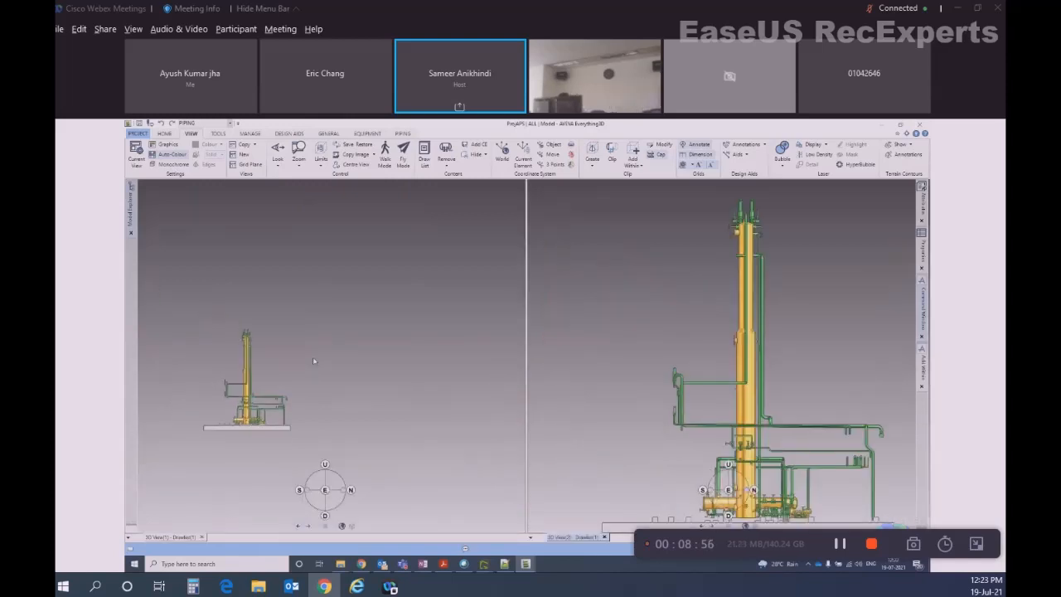
left_click(312, 357)
type("LAR")
key("Return")
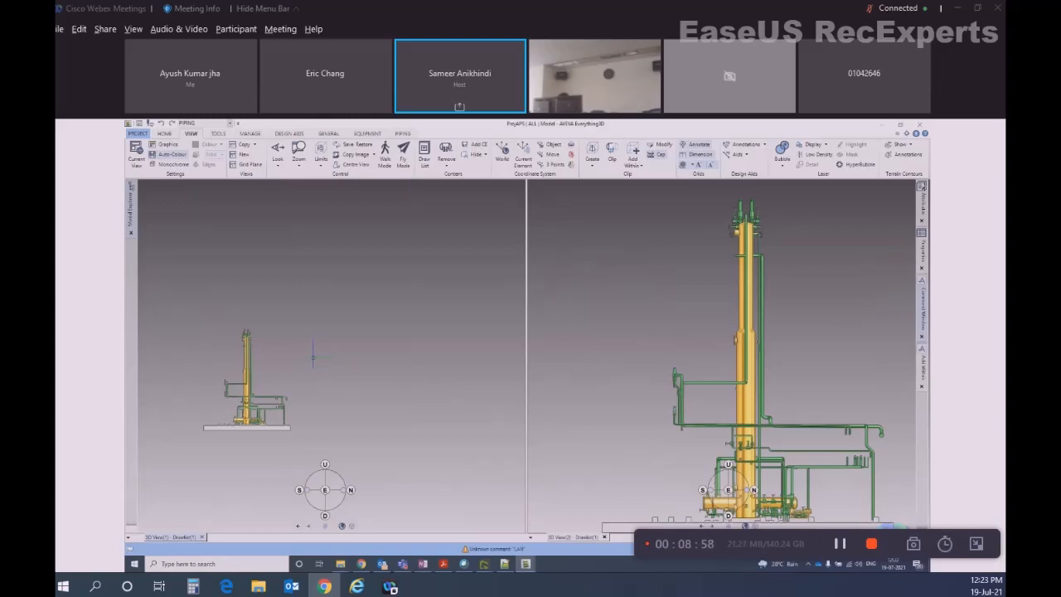
type("PLAN")
key("Return")
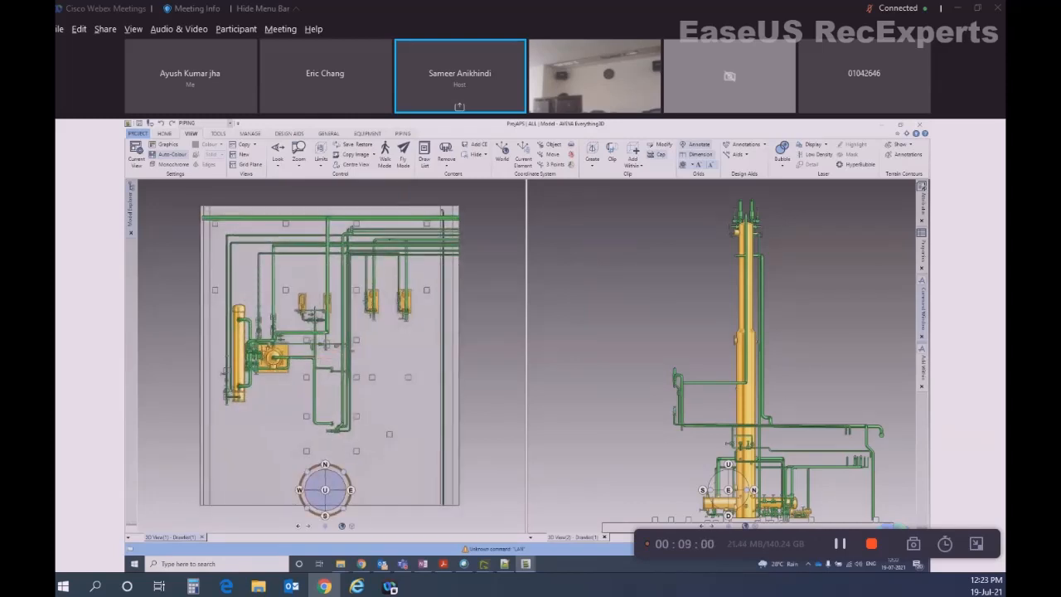
- Remove the tall column and the horizontal vessel beside it from the display and compare the plan view with its clone
scroll(306, 357, "up", 2)
left_click(270, 350)
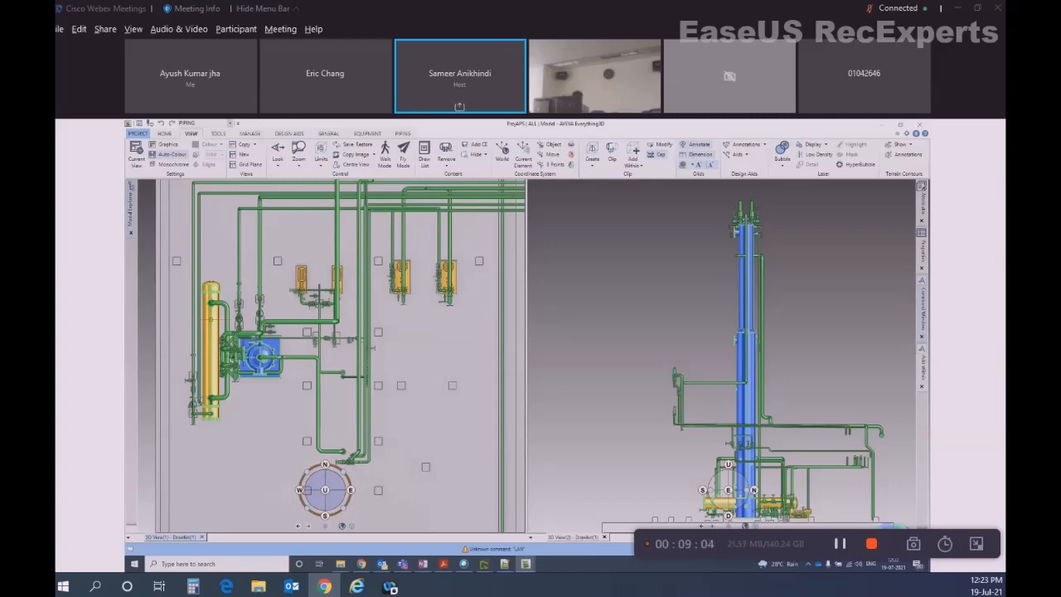
key("Escape")
scroll(719, 346, "down", 1)
scroll(708, 365, "down", 1)
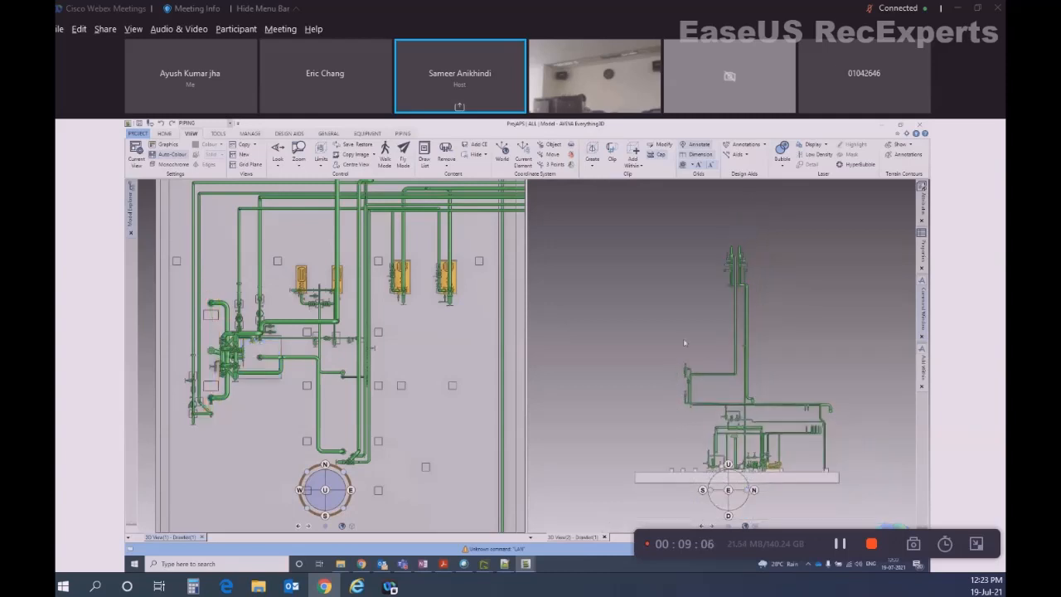
scroll(433, 339, "down", 4)
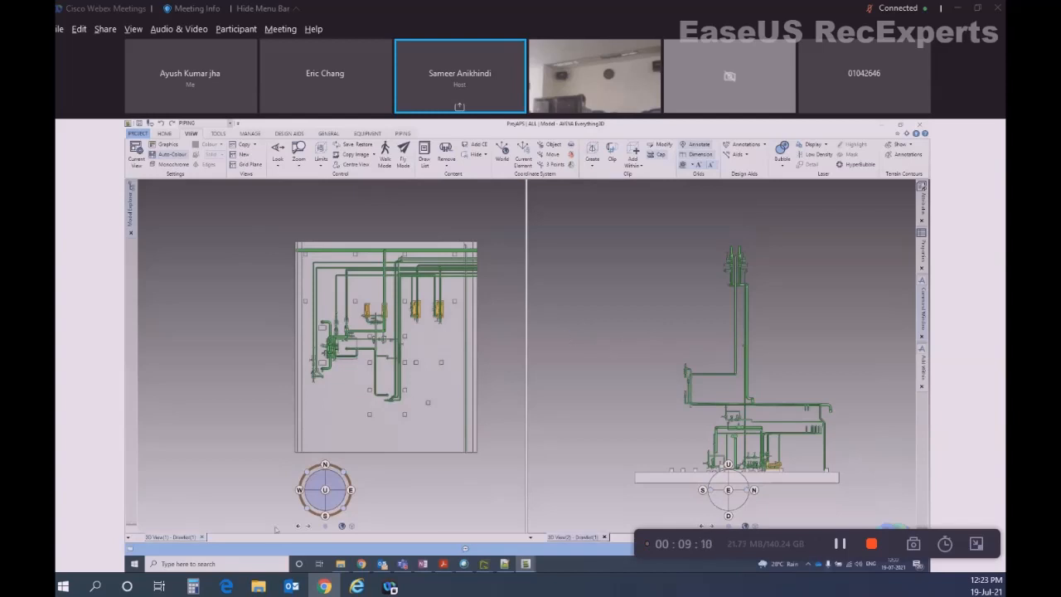
- Close the cloned 3D view and select the western one of the two eastern pumps in the plan view
left_click(604, 538)
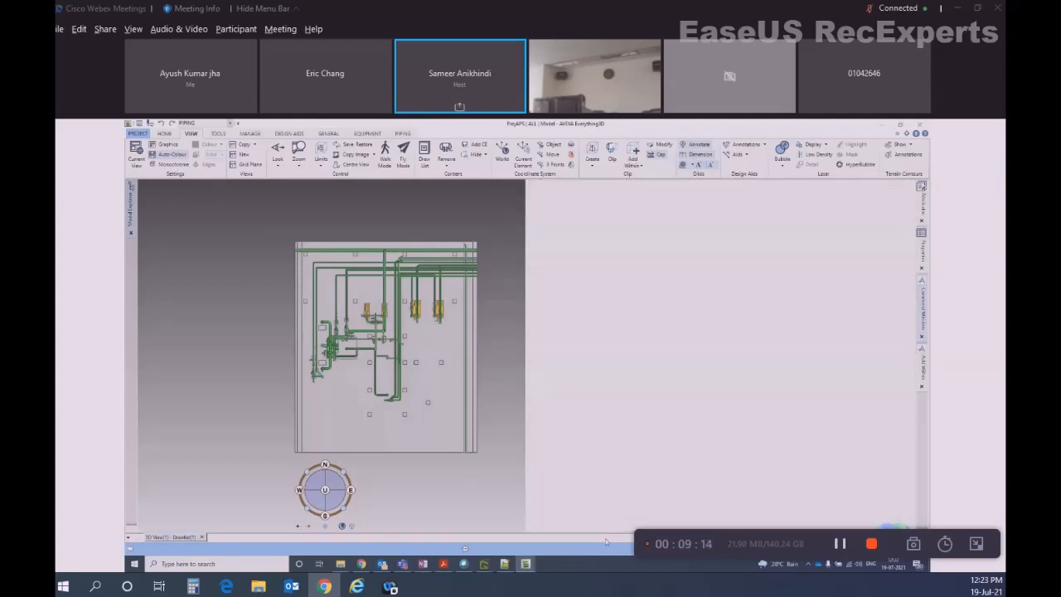
scroll(522, 356, "up", 5)
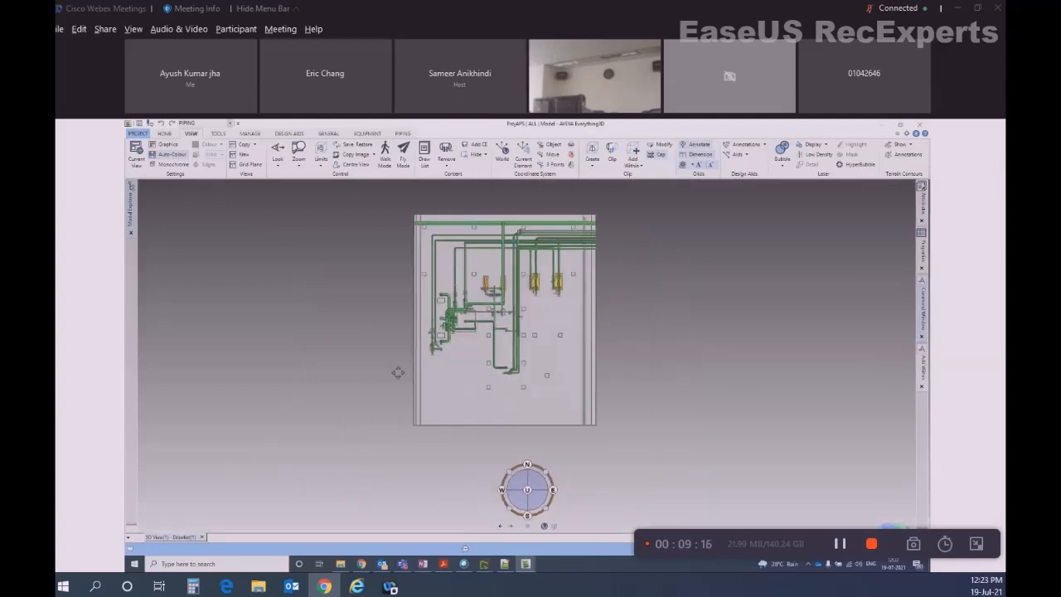
middle_click_drag(501, 283, 420, 287)
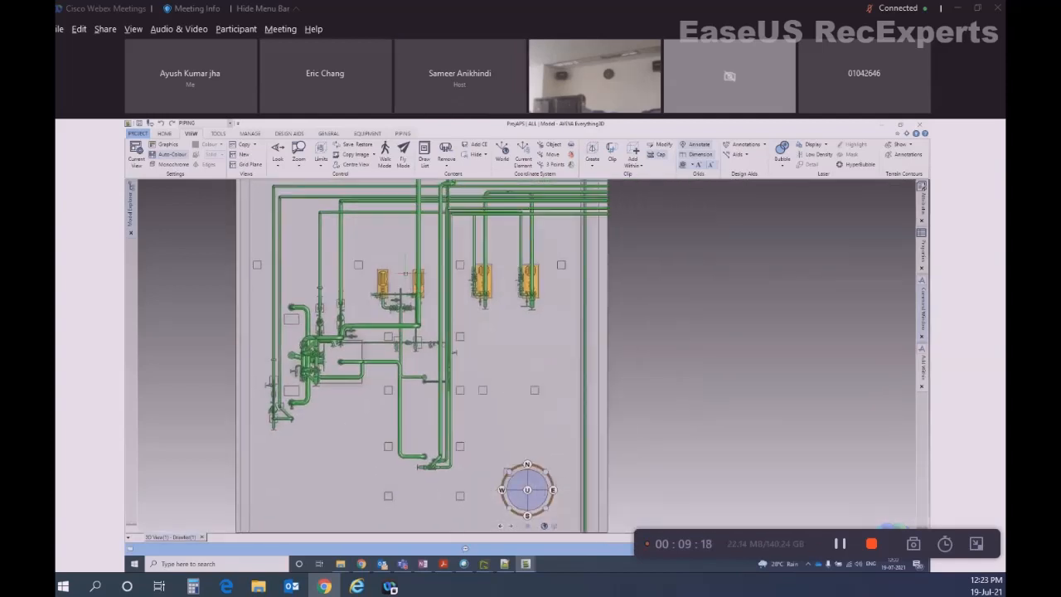
scroll(502, 286, "up", 3)
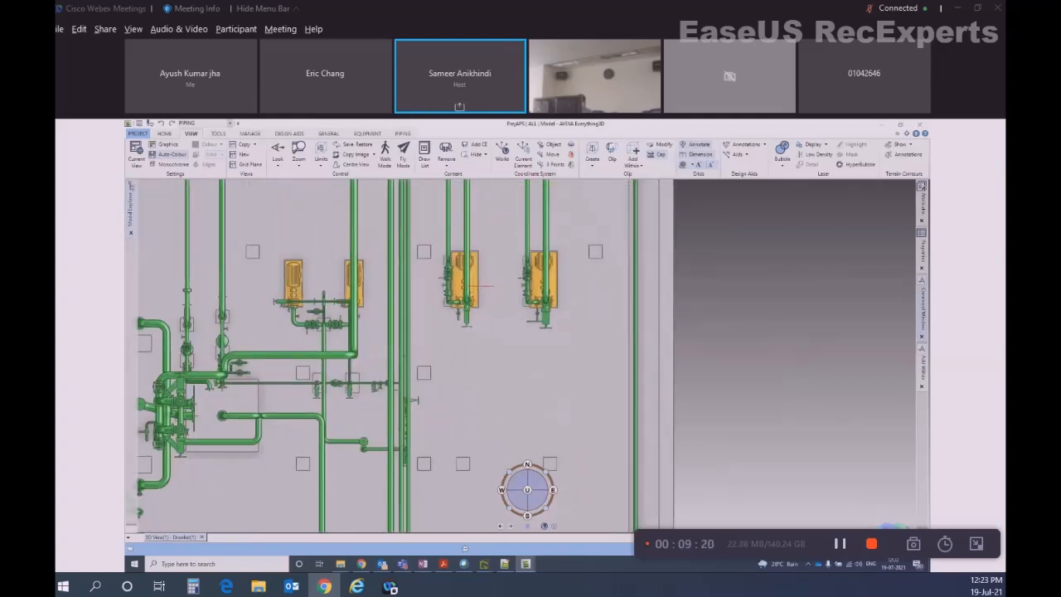
left_click(472, 286)
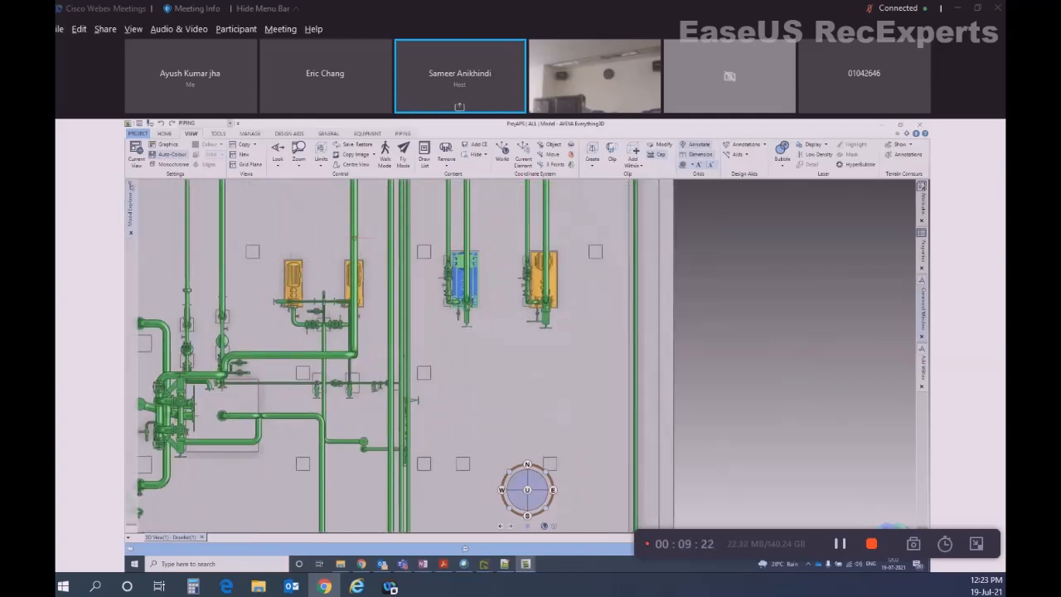
scroll(525, 304, "down", 3)
middle_click_drag(497, 273, 399, 307)
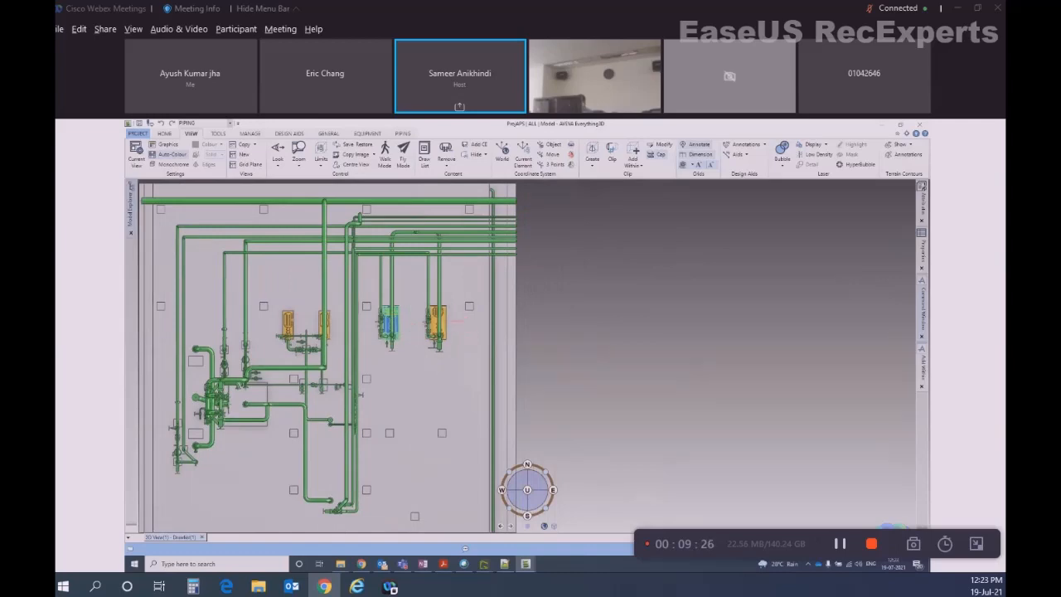
left_click(292, 586)
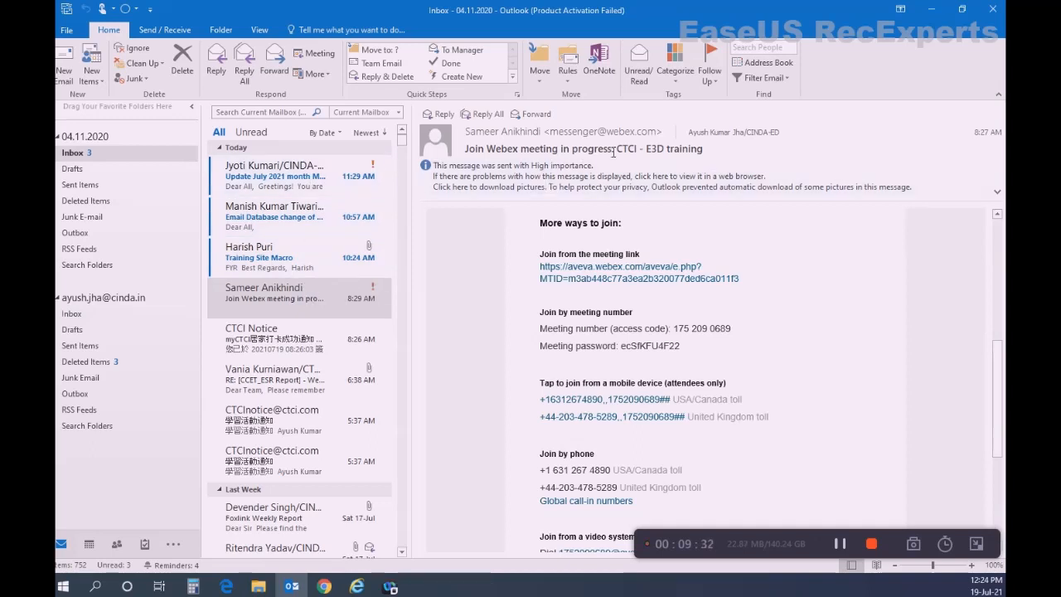
left_click(324, 586)
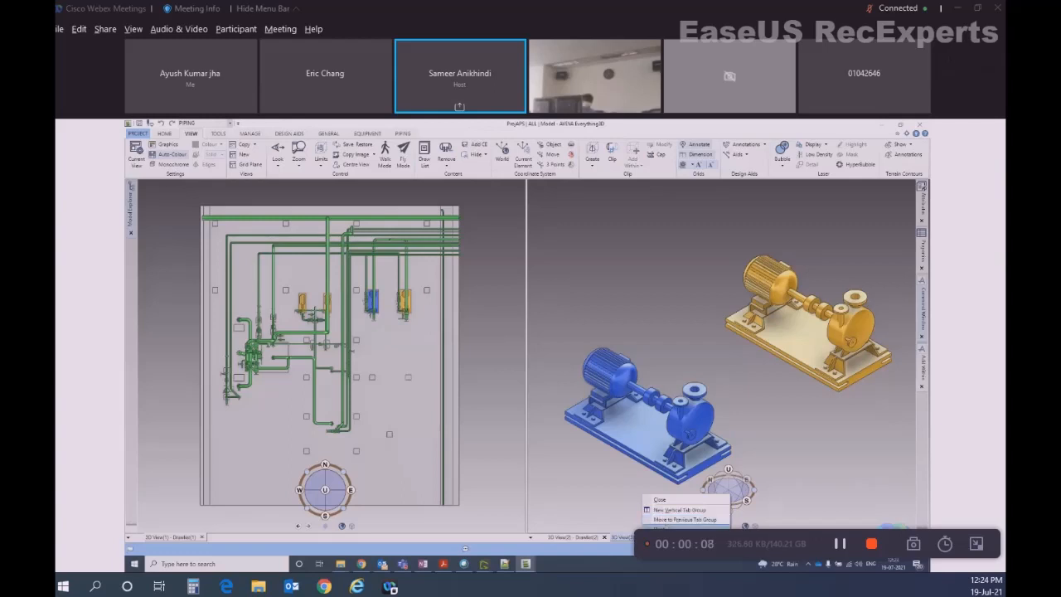
- Compare the two copied 3D views of the pumps and move the last one to the previous tab group
left_click(584, 538)
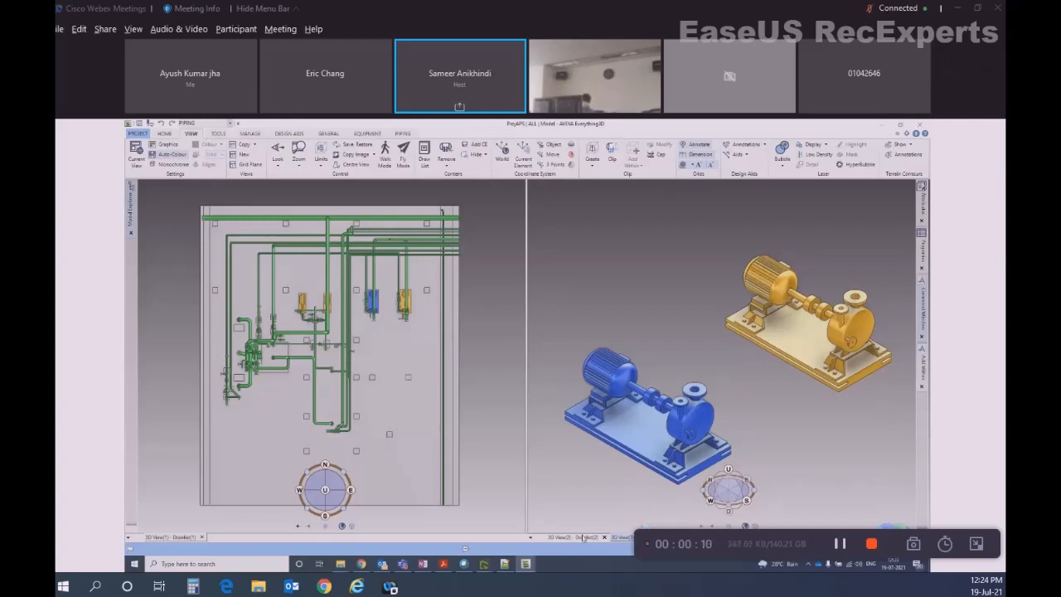
right_click(585, 538)
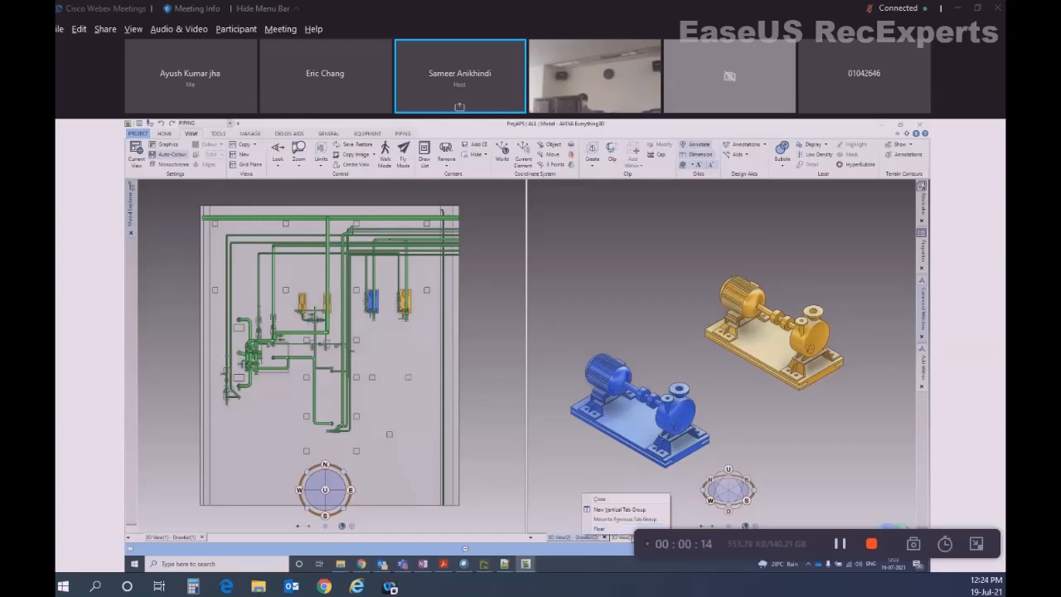
left_click(638, 538)
scroll(600, 381, "up", 1)
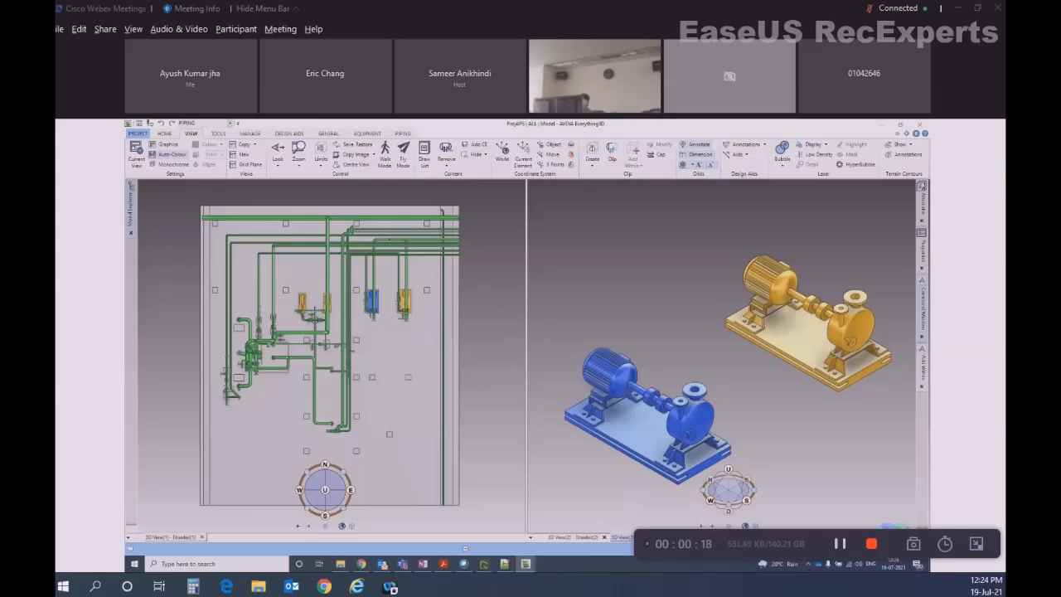
right_click(656, 536)
left_click(685, 516)
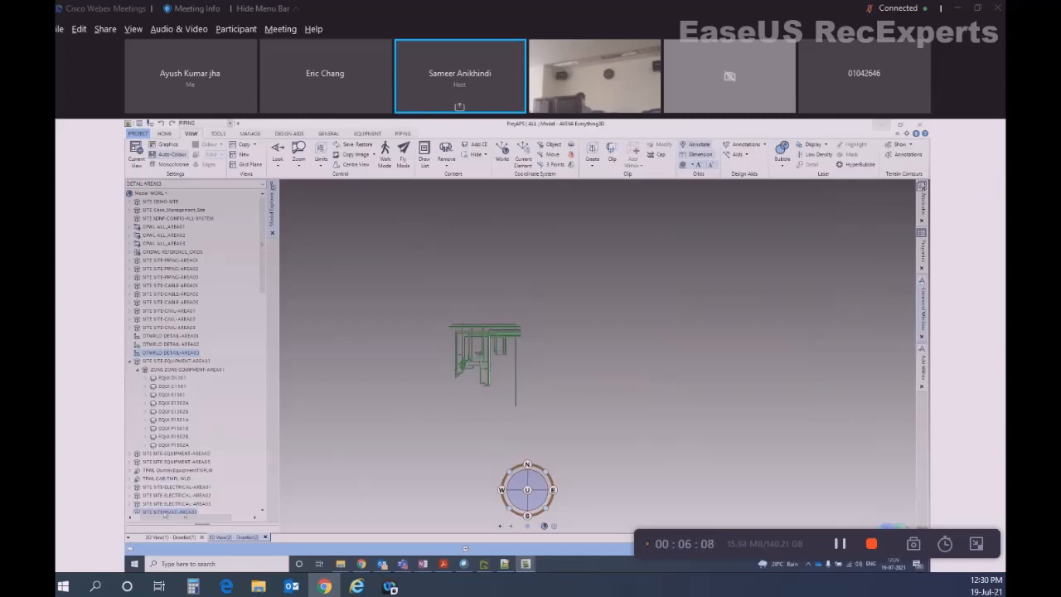
- Compare the original 3D view with the second drawlist's view and close the second view
left_click(185, 541)
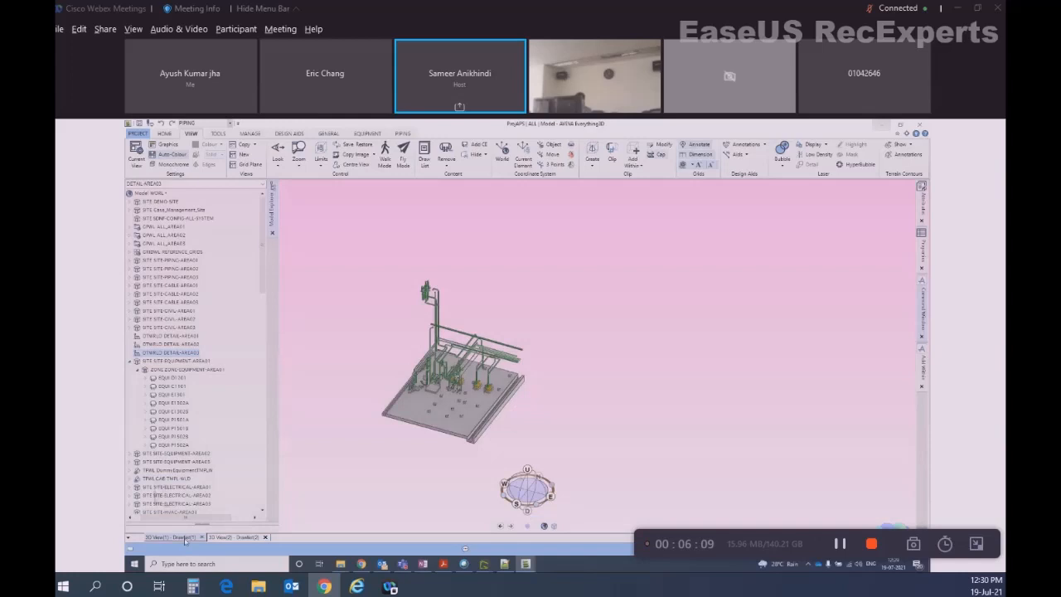
left_click(234, 537)
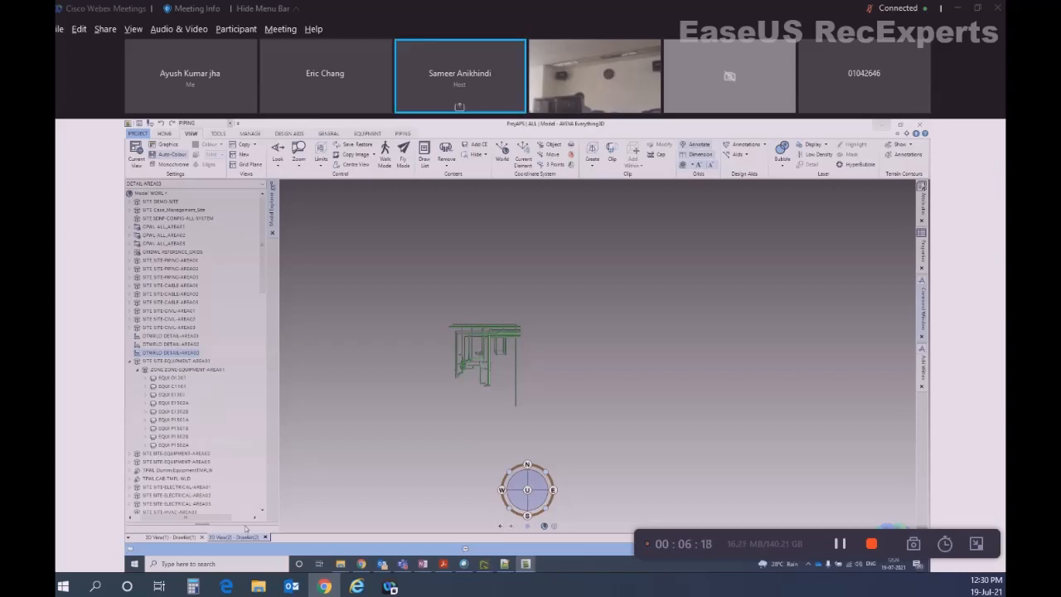
left_click(265, 538)
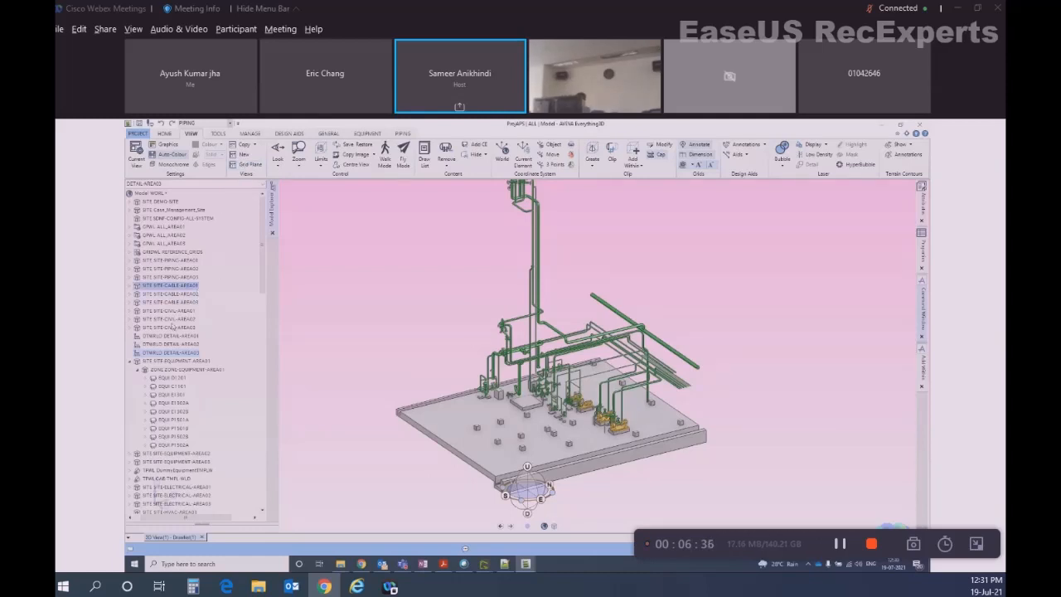
- Collapse SITE-EQUIPMENT-AREA01 in the model hierarchy and save the work with unclaim all enabled
left_click(131, 361)
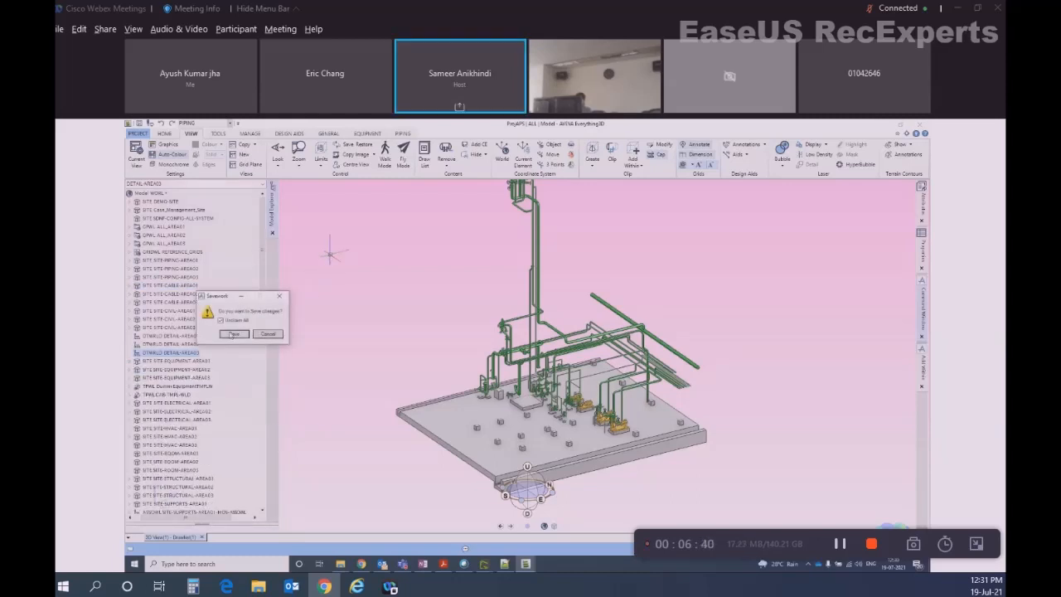
left_click(234, 334)
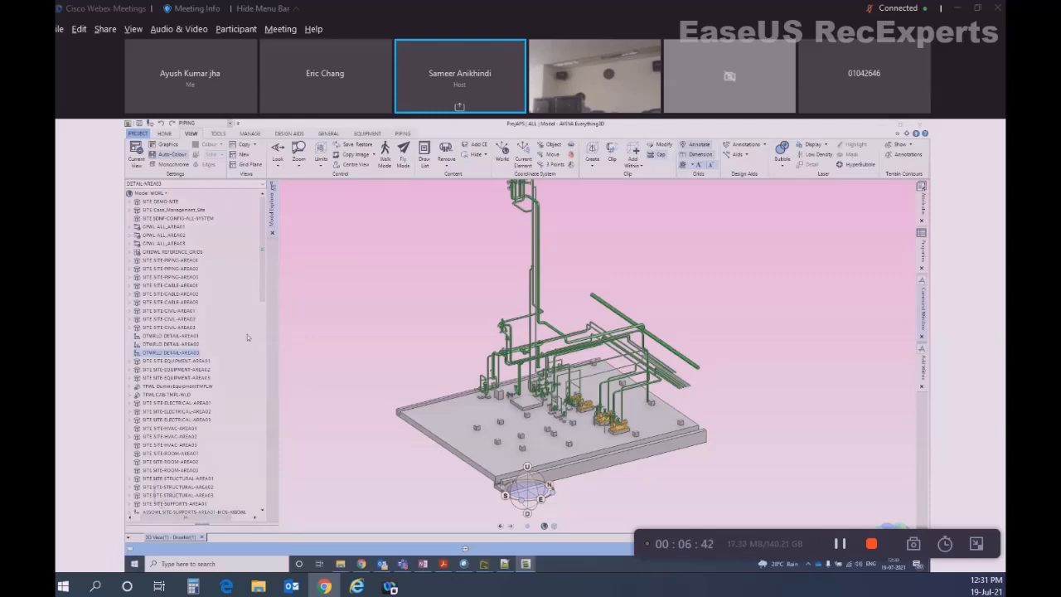
scroll(247, 334, "down", 2)
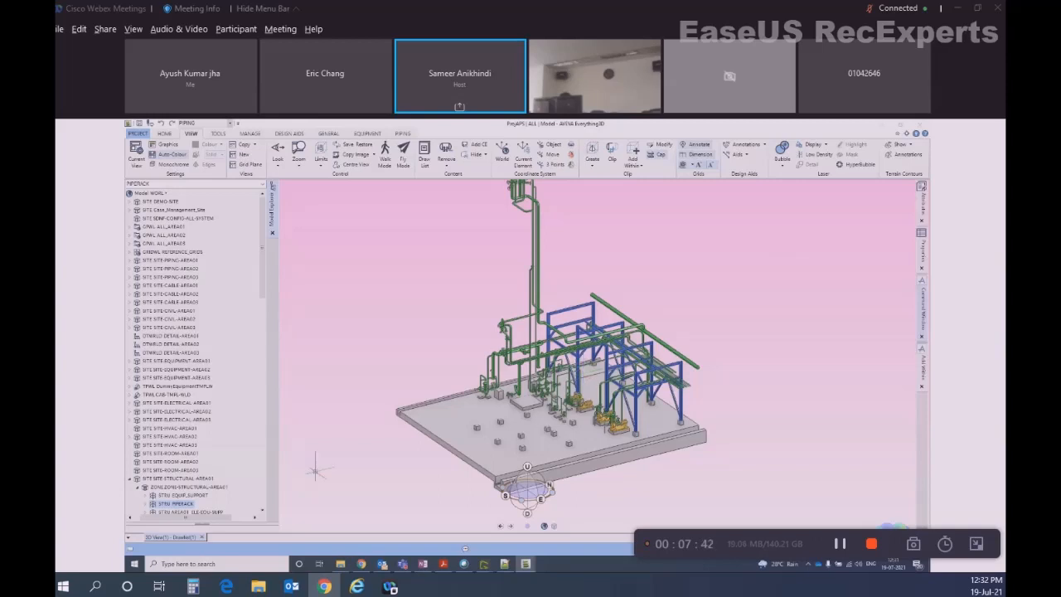
- Collapse SITE-STRUCTURAL-AREA01 in the model hierarchy and look through the list of sites
left_click(130, 478)
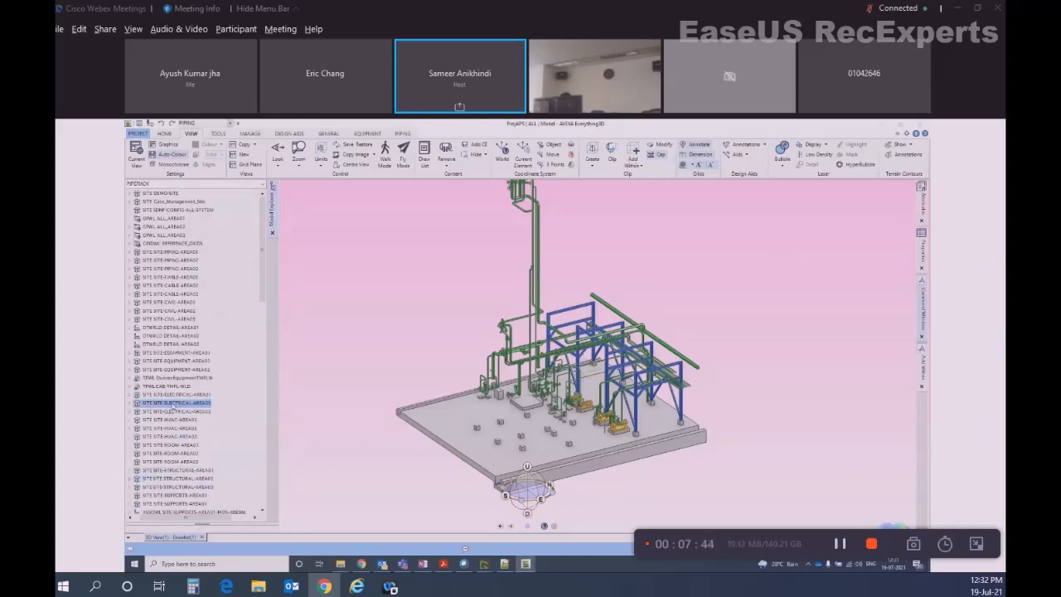
scroll(174, 398, "down", 2)
left_click(172, 395)
scroll(176, 390, "up", 3)
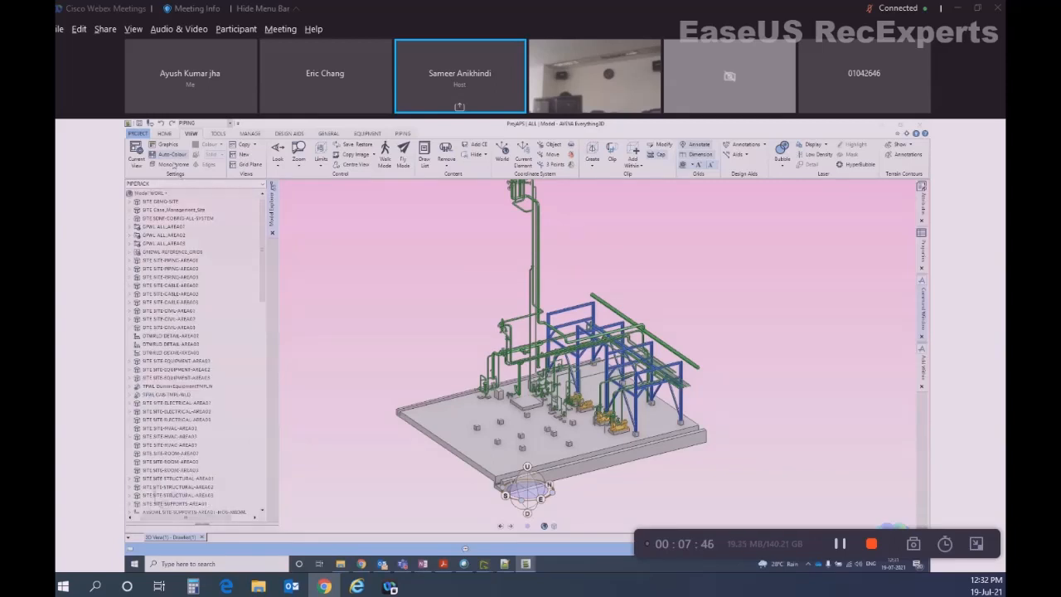
- Find REFERENCE_GRIDS by name in the model hierarchy and expand it to list its grids
left_click(170, 183)
type("REFE")
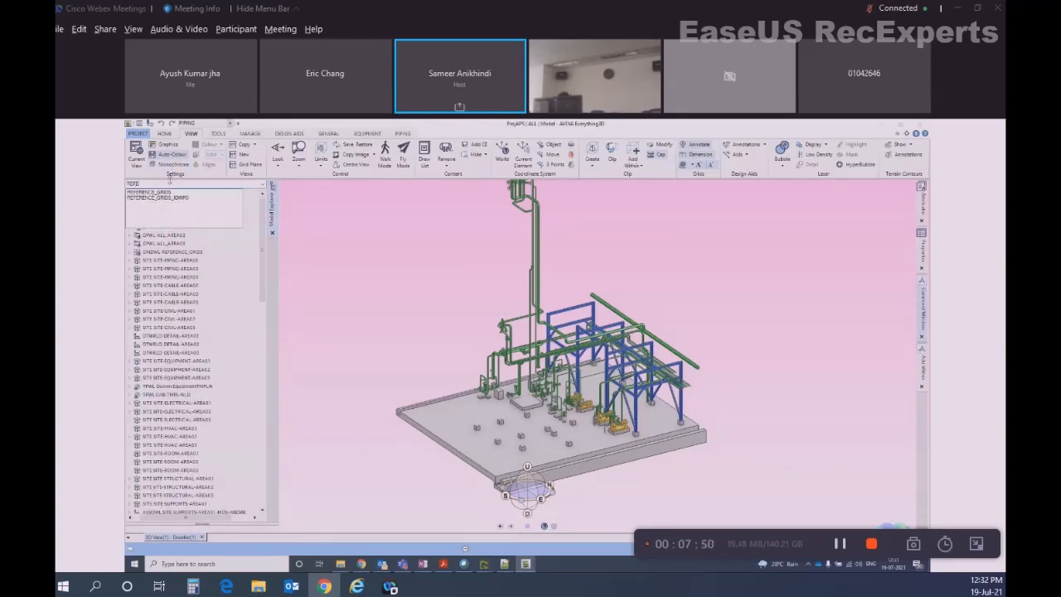
type("RENCE_GRIDS")
key("Return")
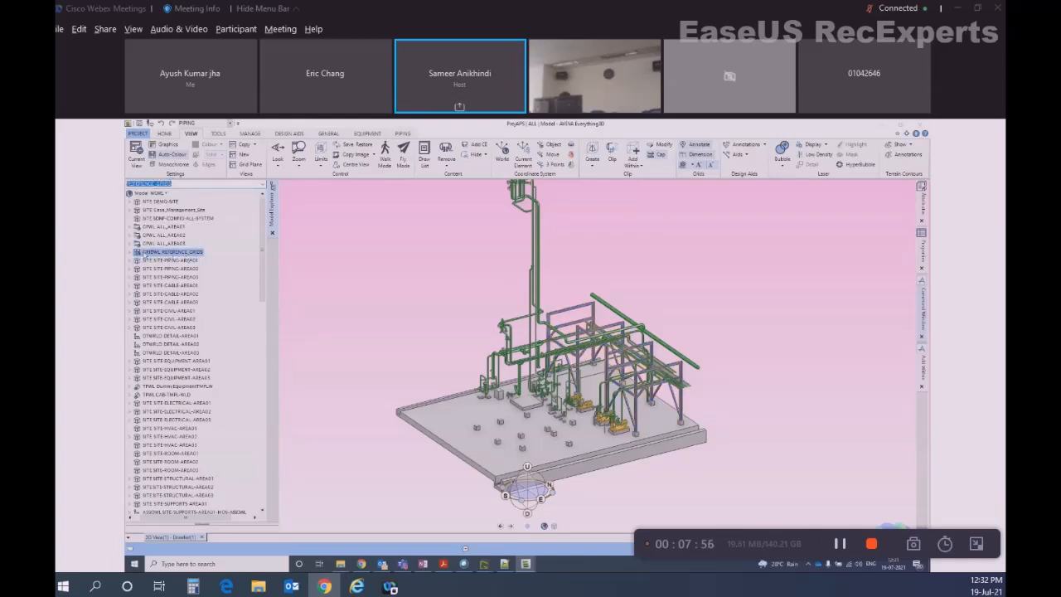
double_click(149, 254)
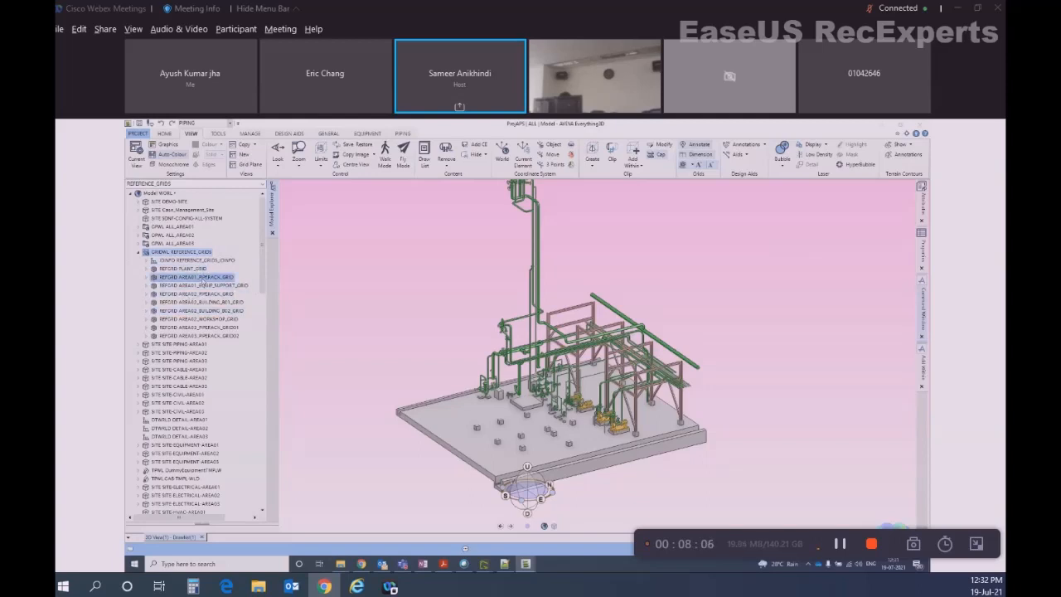
- Add the AREA01_PIPERACK_GRID reference grid to the 3D view and inspect it around the piperack
left_click(202, 278)
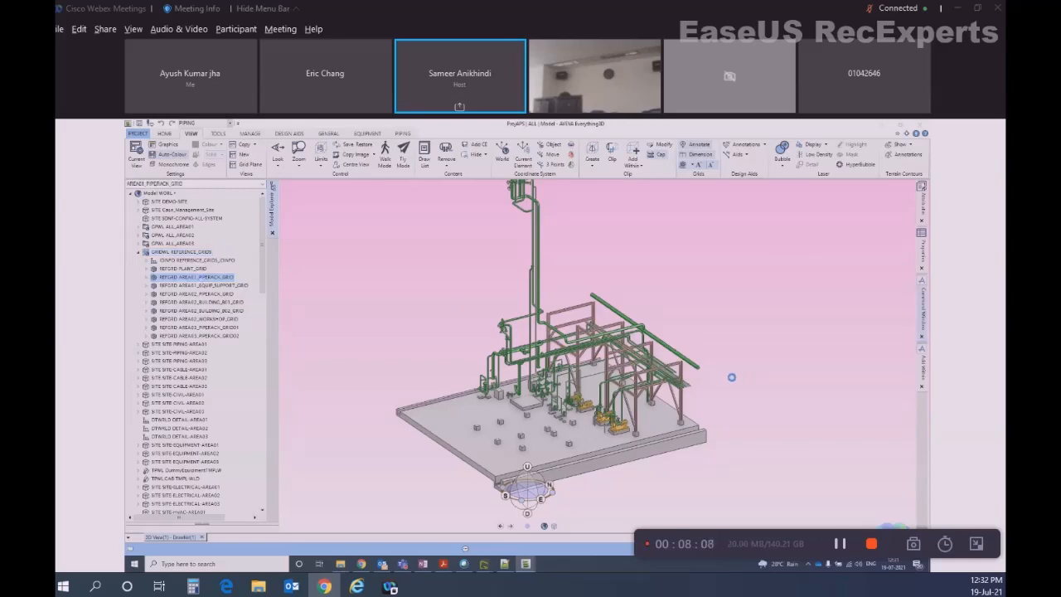
scroll(674, 340, "up", 5)
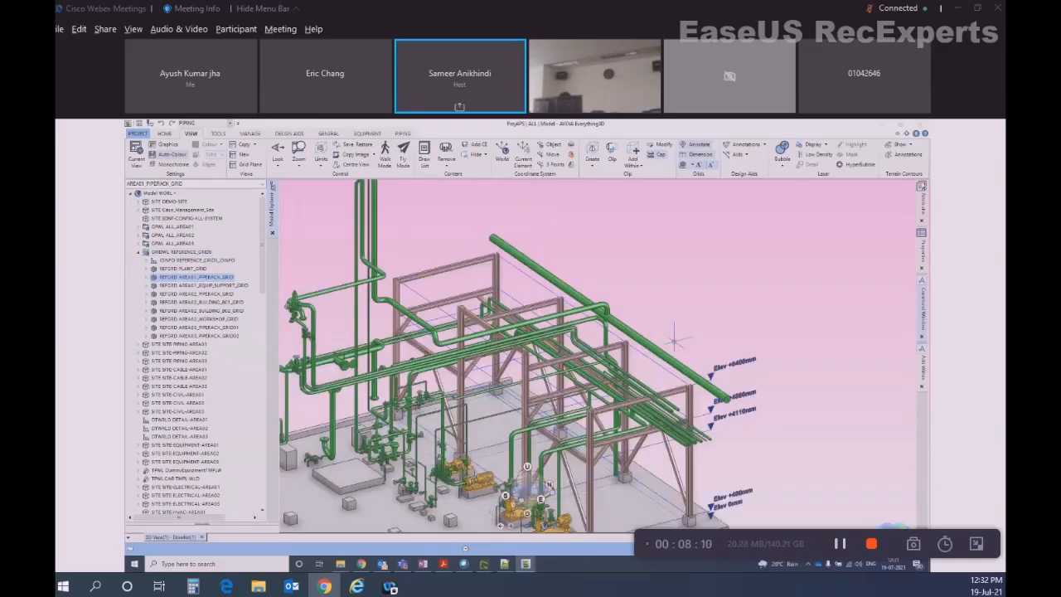
scroll(673, 340, "down", 4)
middle_click_drag(668, 343, 472, 395)
scroll(512, 413, "up", 6)
scroll(532, 373, "down", 5)
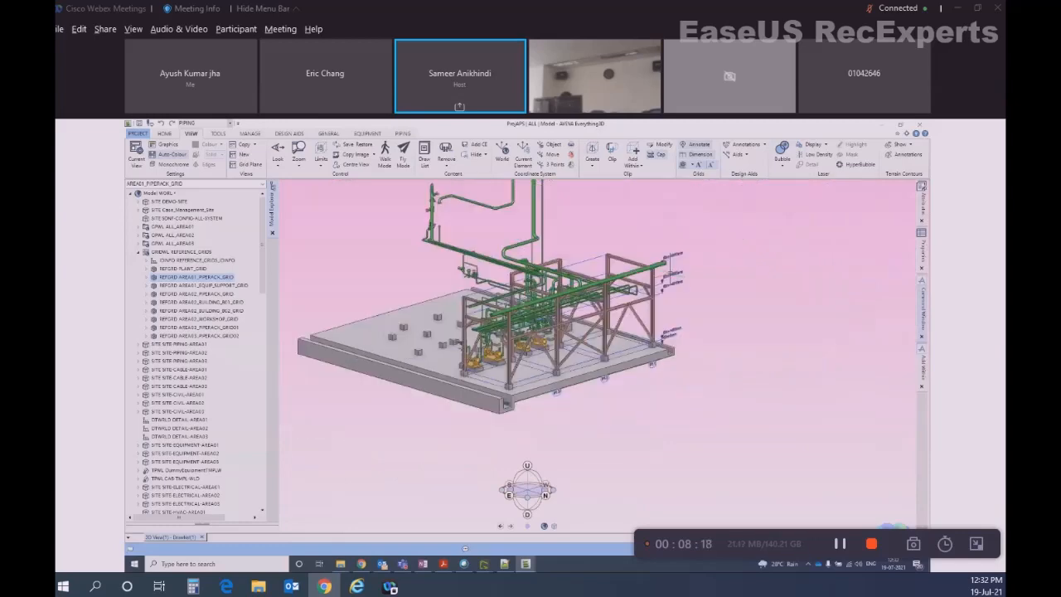
scroll(687, 261, "up", 4)
scroll(687, 260, "down", 2)
scroll(687, 260, "up", 3)
scroll(687, 260, "down", 5)
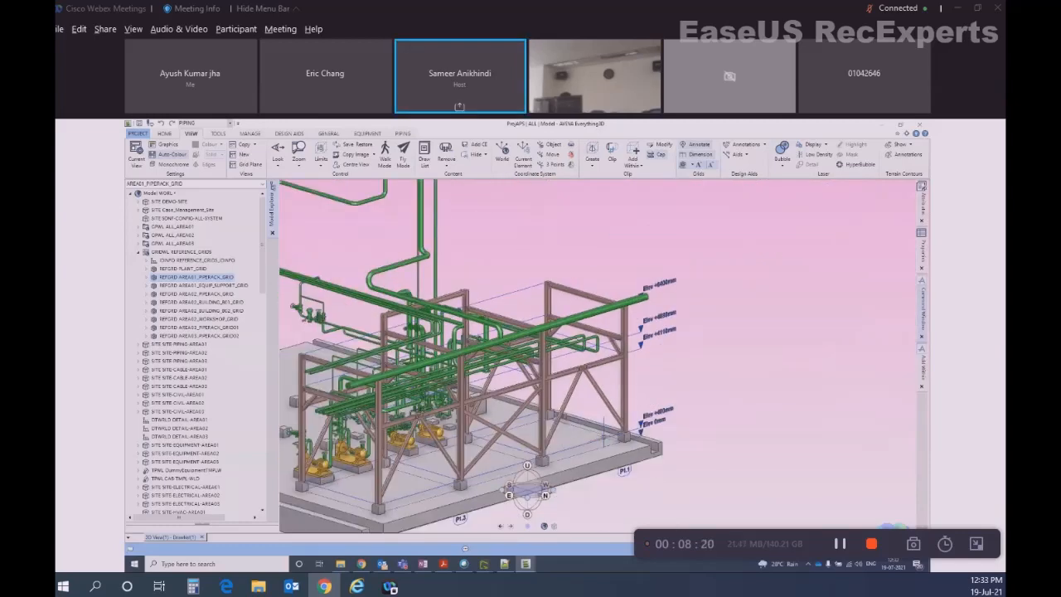
middle_click_drag(552, 382, 557, 393)
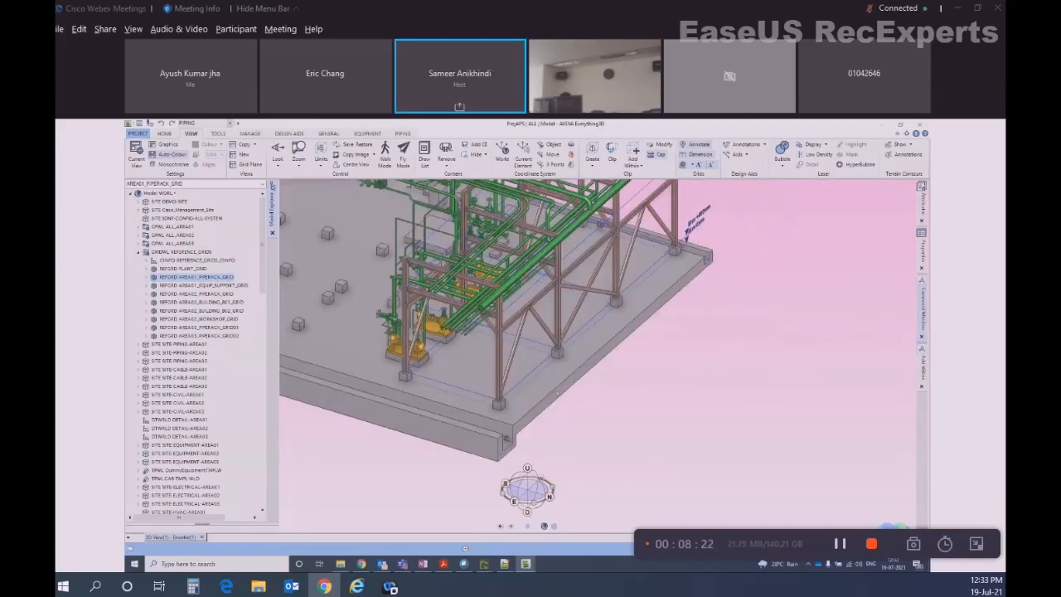
- Examine the piperack grid's axis labels and elevation markers from the north side and from an angle
left_click(549, 497)
scroll(495, 387, "up", 5)
scroll(615, 461, "down", 1)
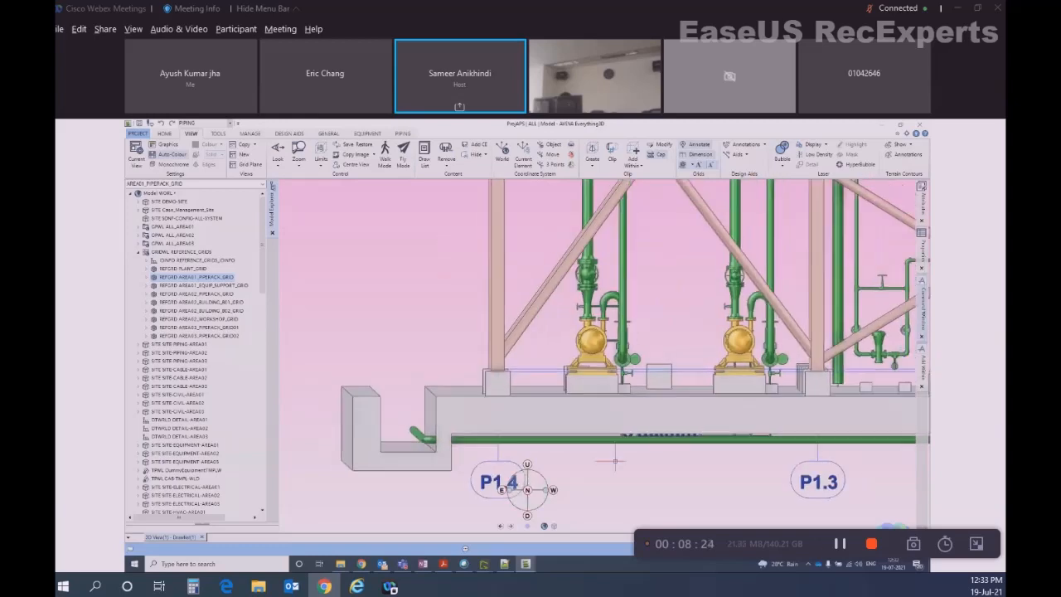
scroll(615, 461, "down", 3)
scroll(793, 398, "down", 2)
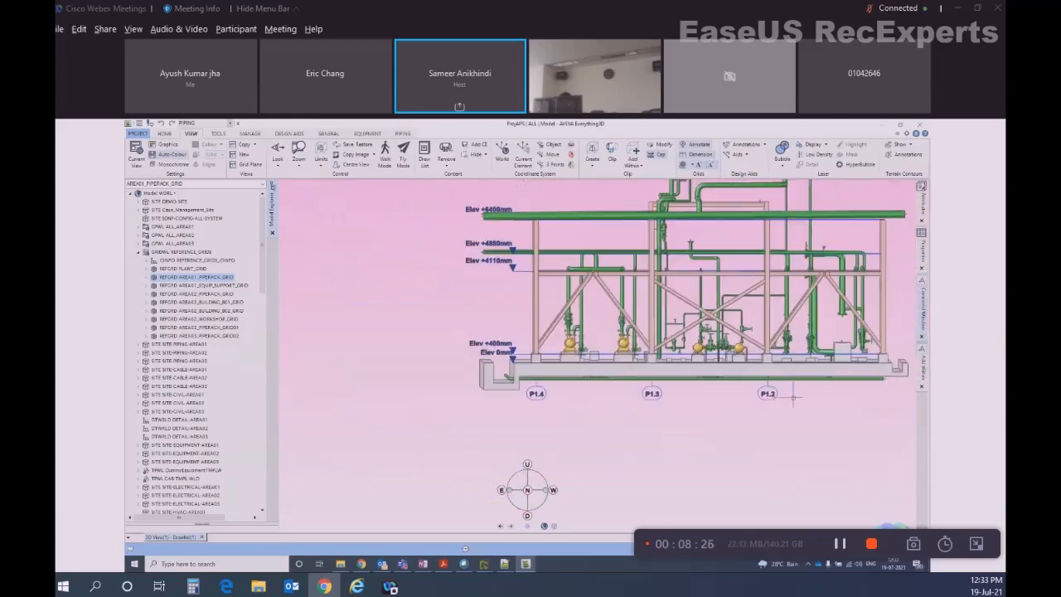
middle_click_drag(793, 397, 846, 455)
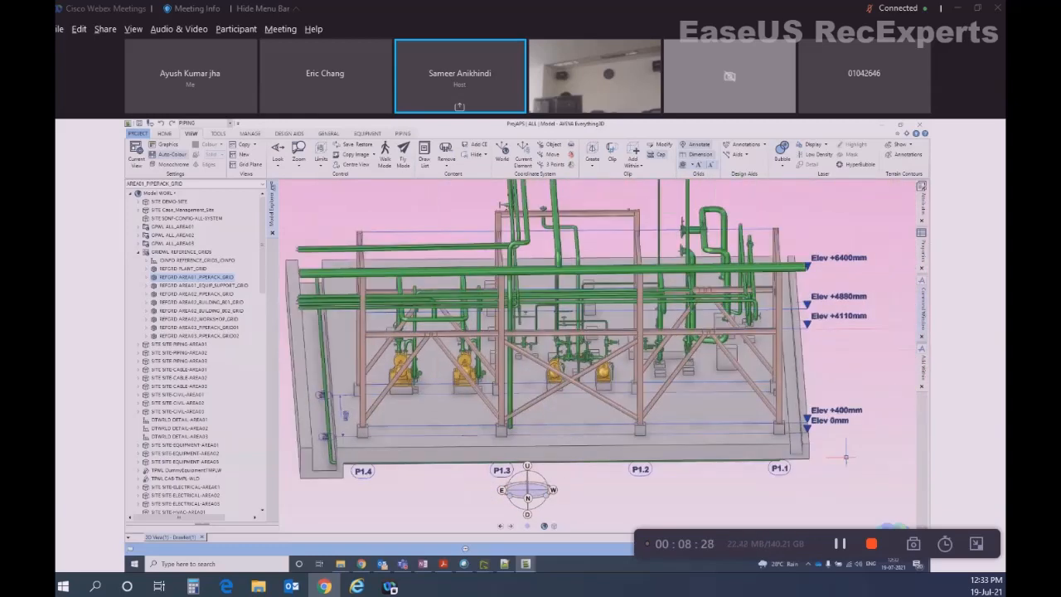
scroll(845, 457, "up", 2)
middle_click_drag(808, 417, 732, 423)
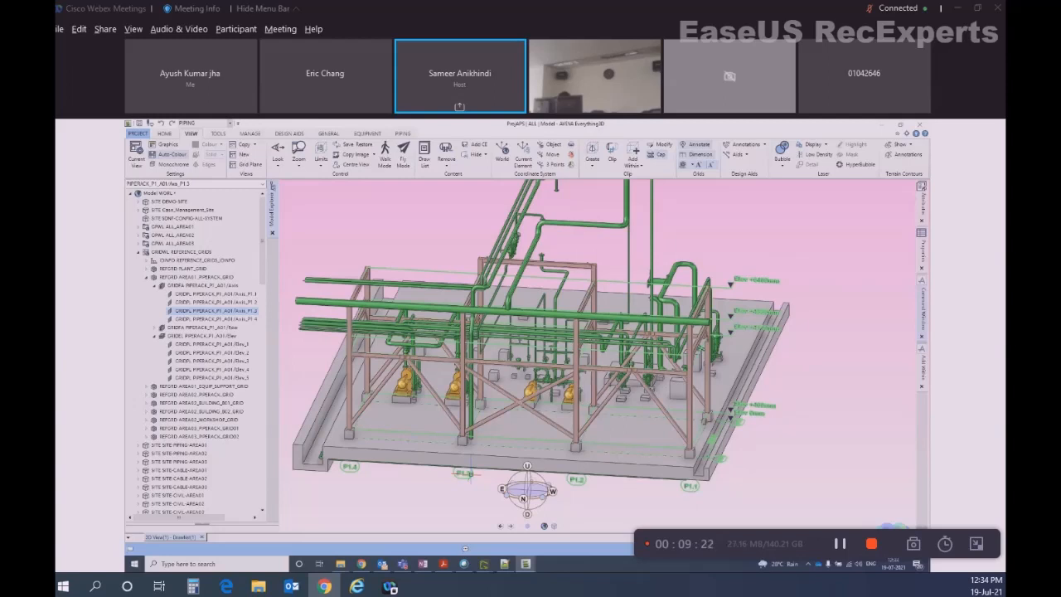
- Navigate from the P1.3 axis label in the 3D view to its grid plane element and make it current
right_click(471, 474)
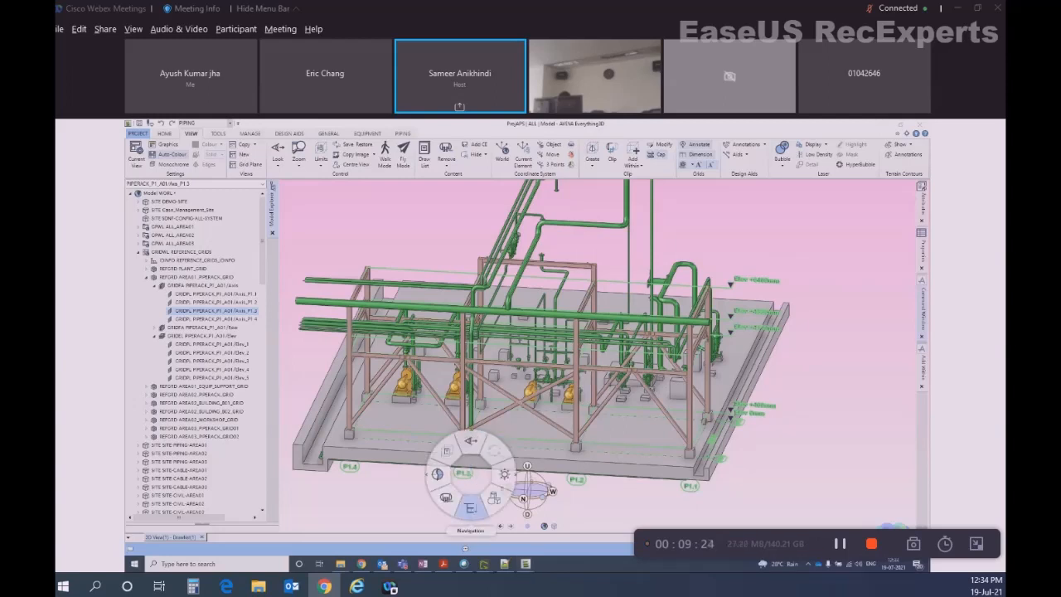
left_click(470, 507)
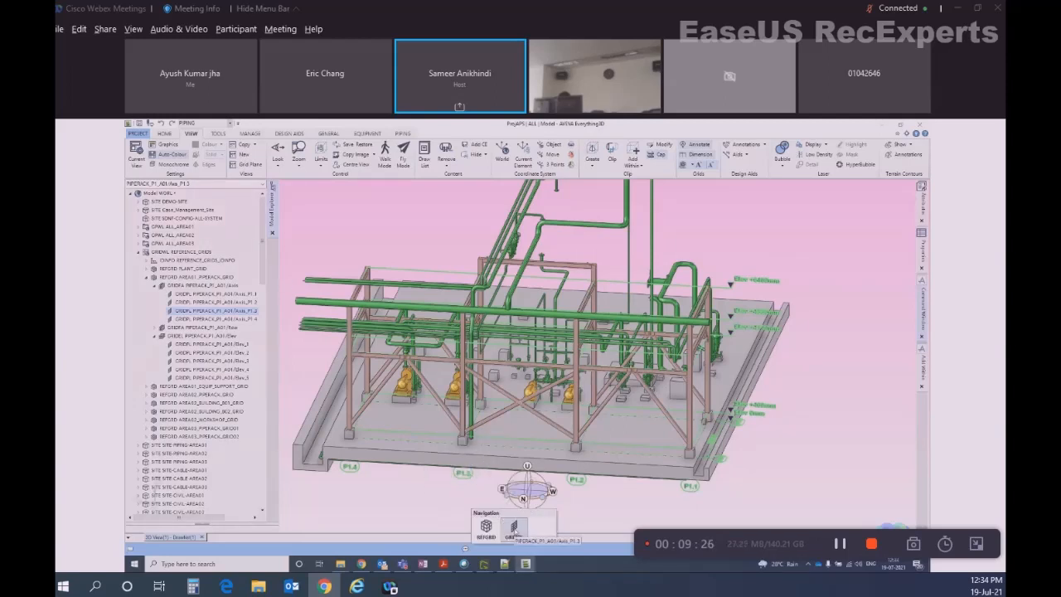
left_click(514, 528)
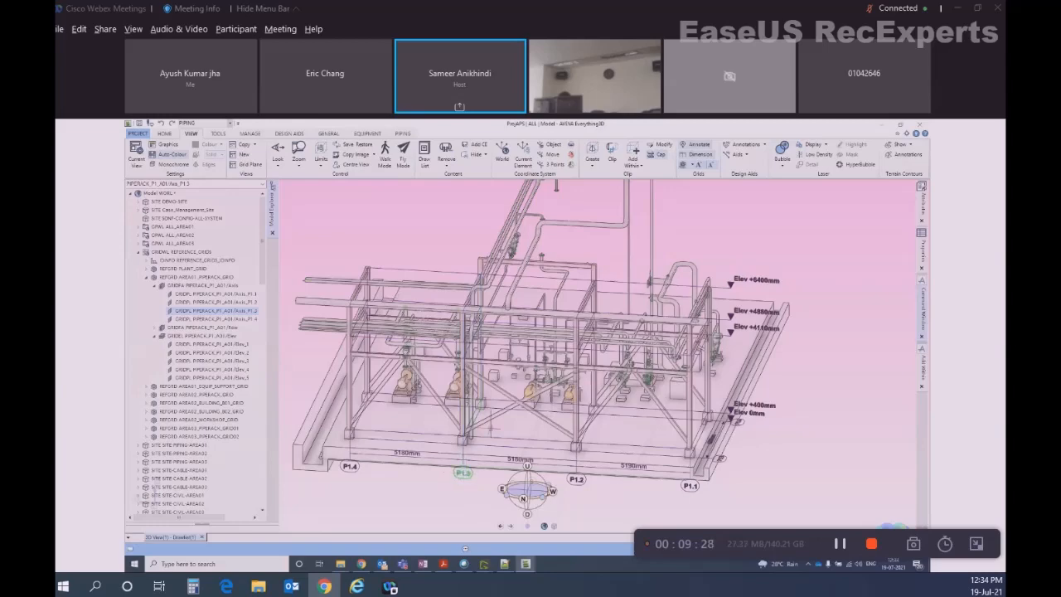
- Create a grid plane view at axis P1.3 and inspect the clipped piperack section from the side and from an angle
mouse_move(490, 429)
middle_mouse_down()
mouse_move(419, 420)
mouse_move(518, 452)
mouse_move(373, 410)
mouse_move(419, 423)
mouse_move(490, 421)
mouse_move(493, 432)
mouse_move(418, 436)
mouse_move(483, 427)
middle_mouse_up()
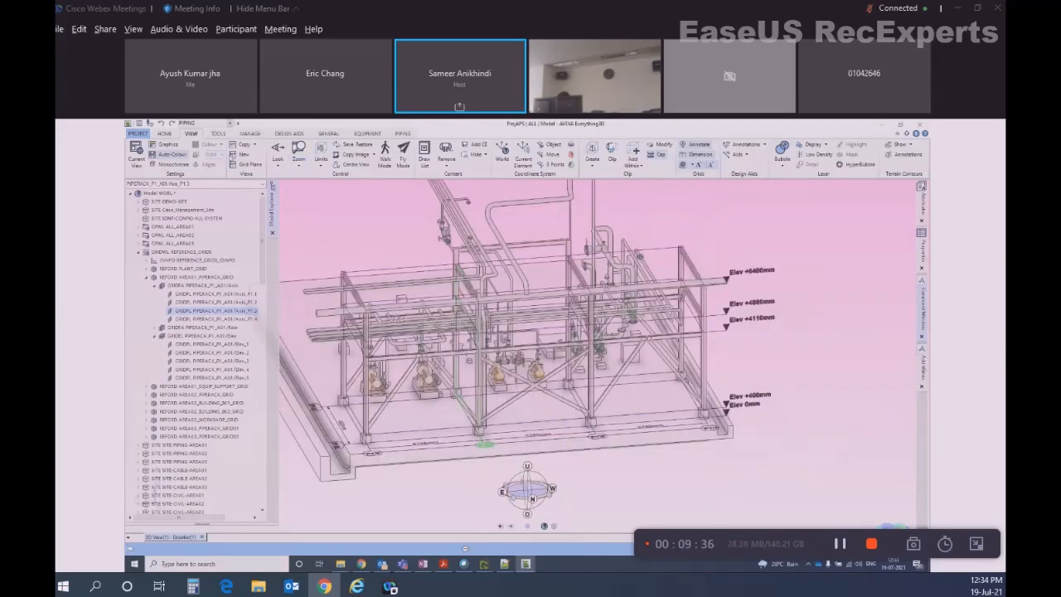
left_click(240, 164)
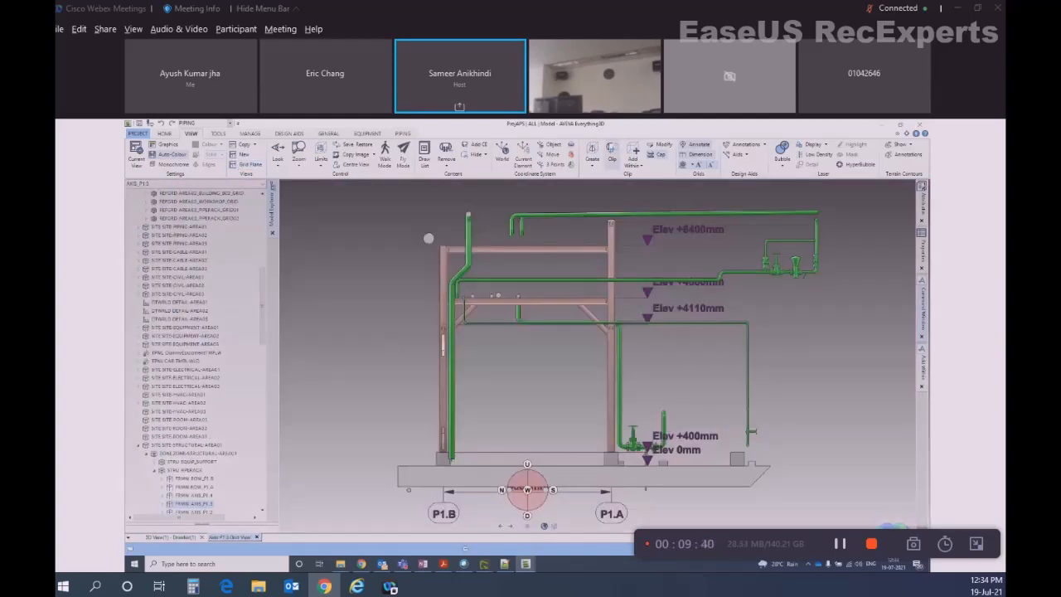
scroll(497, 294, "up", 2)
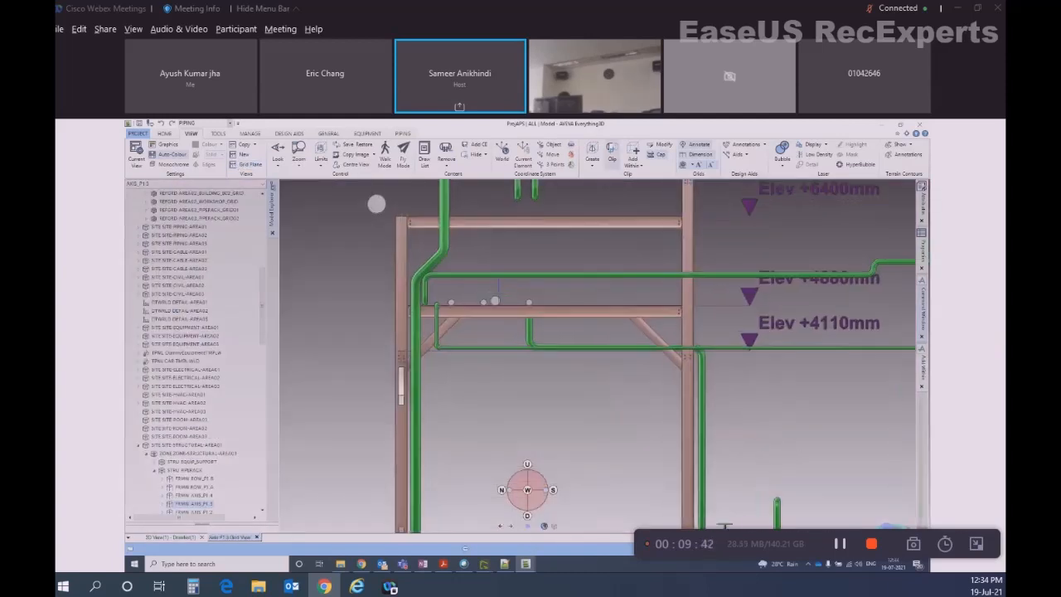
scroll(496, 294, "down", 5)
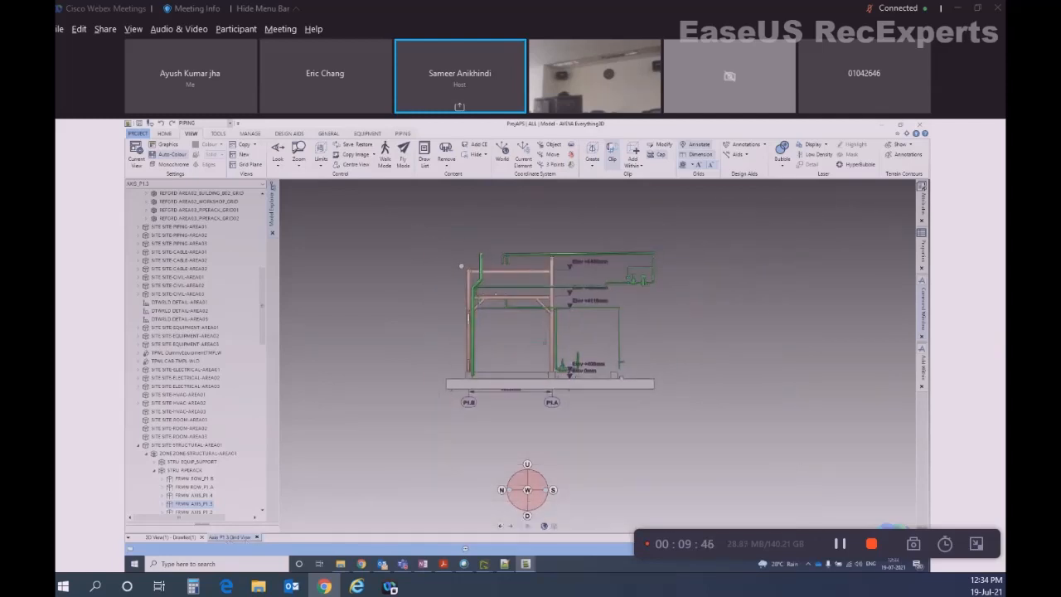
middle_click_drag(461, 266, 644, 329)
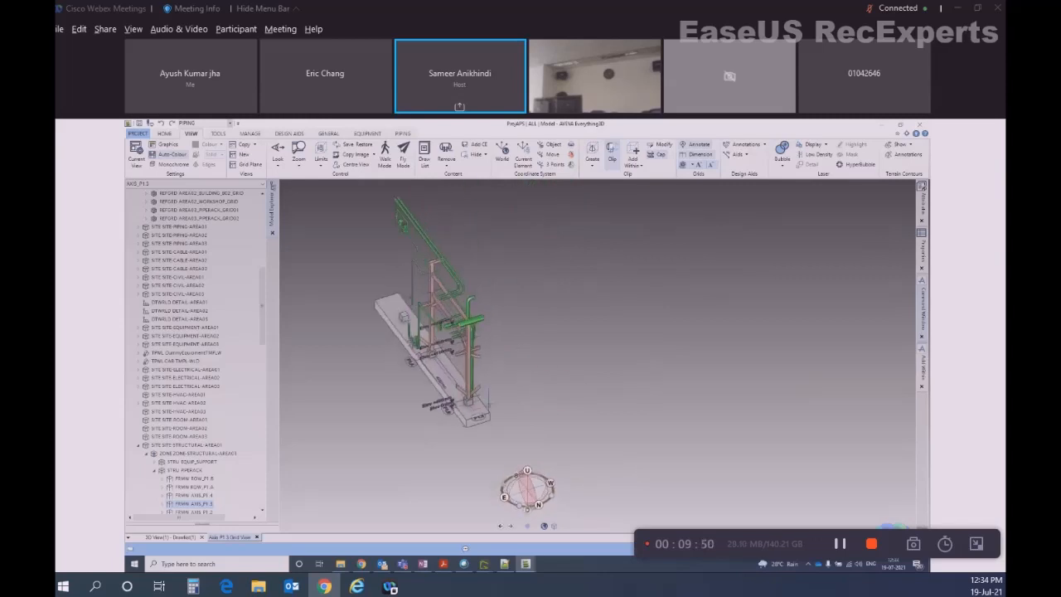